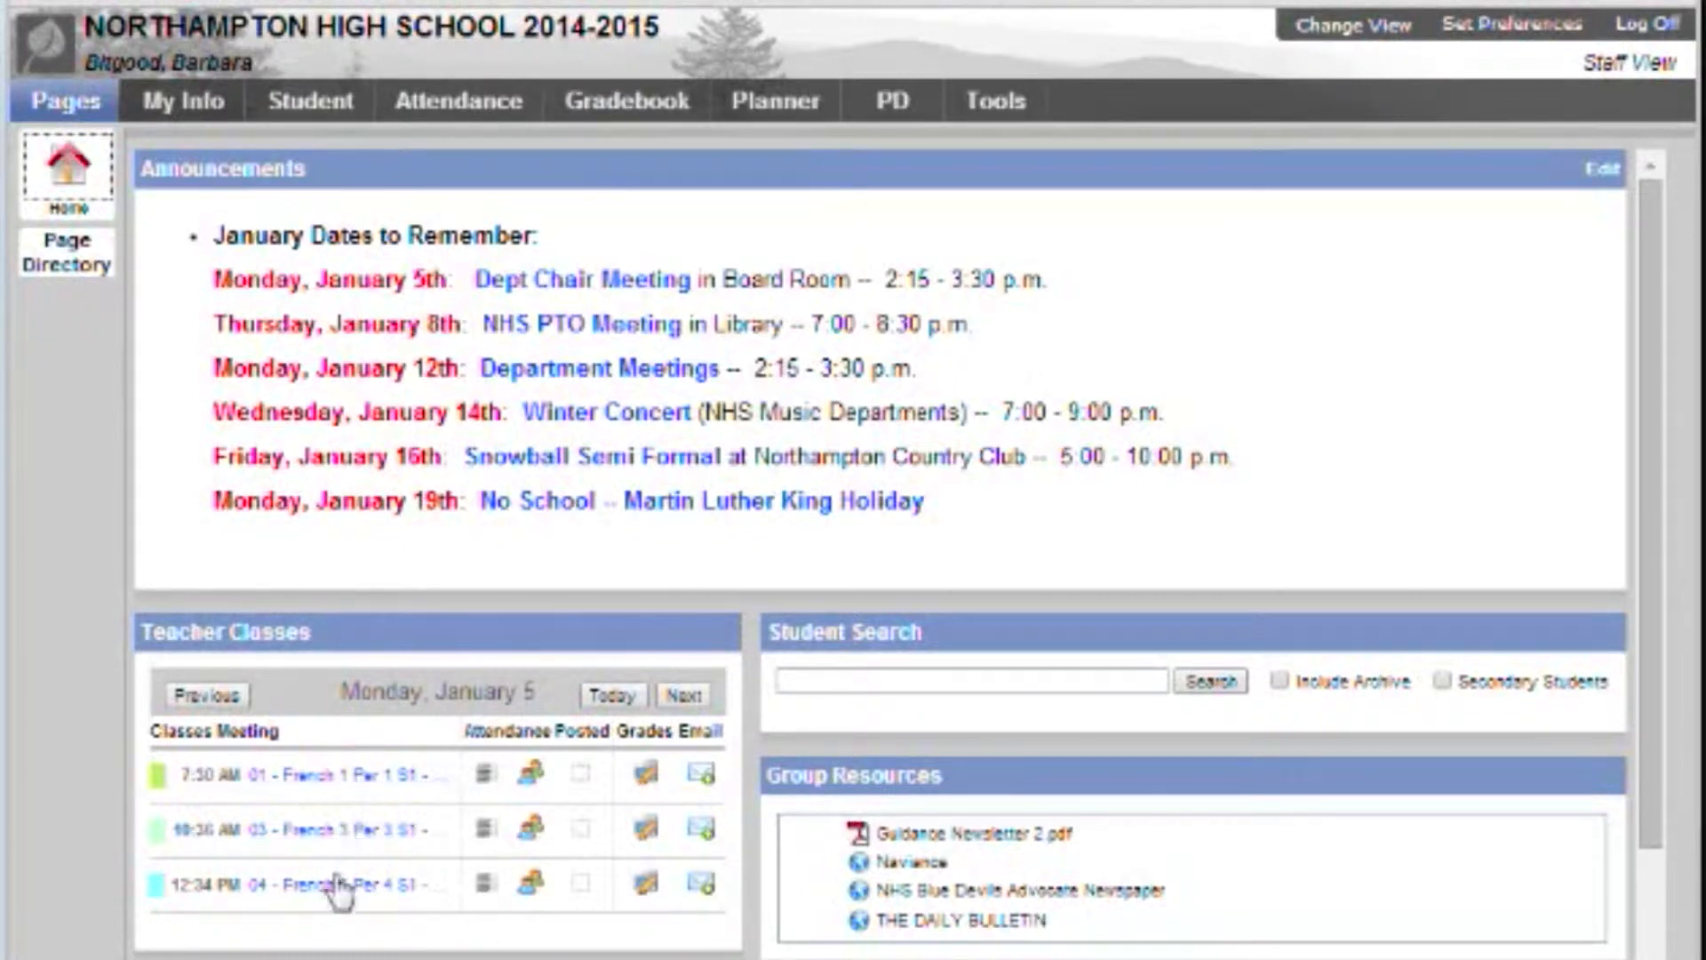
Open the French 1 Per 1 S1 scores from the home page's class list, then return home and reopen the gradebook
click(649, 782)
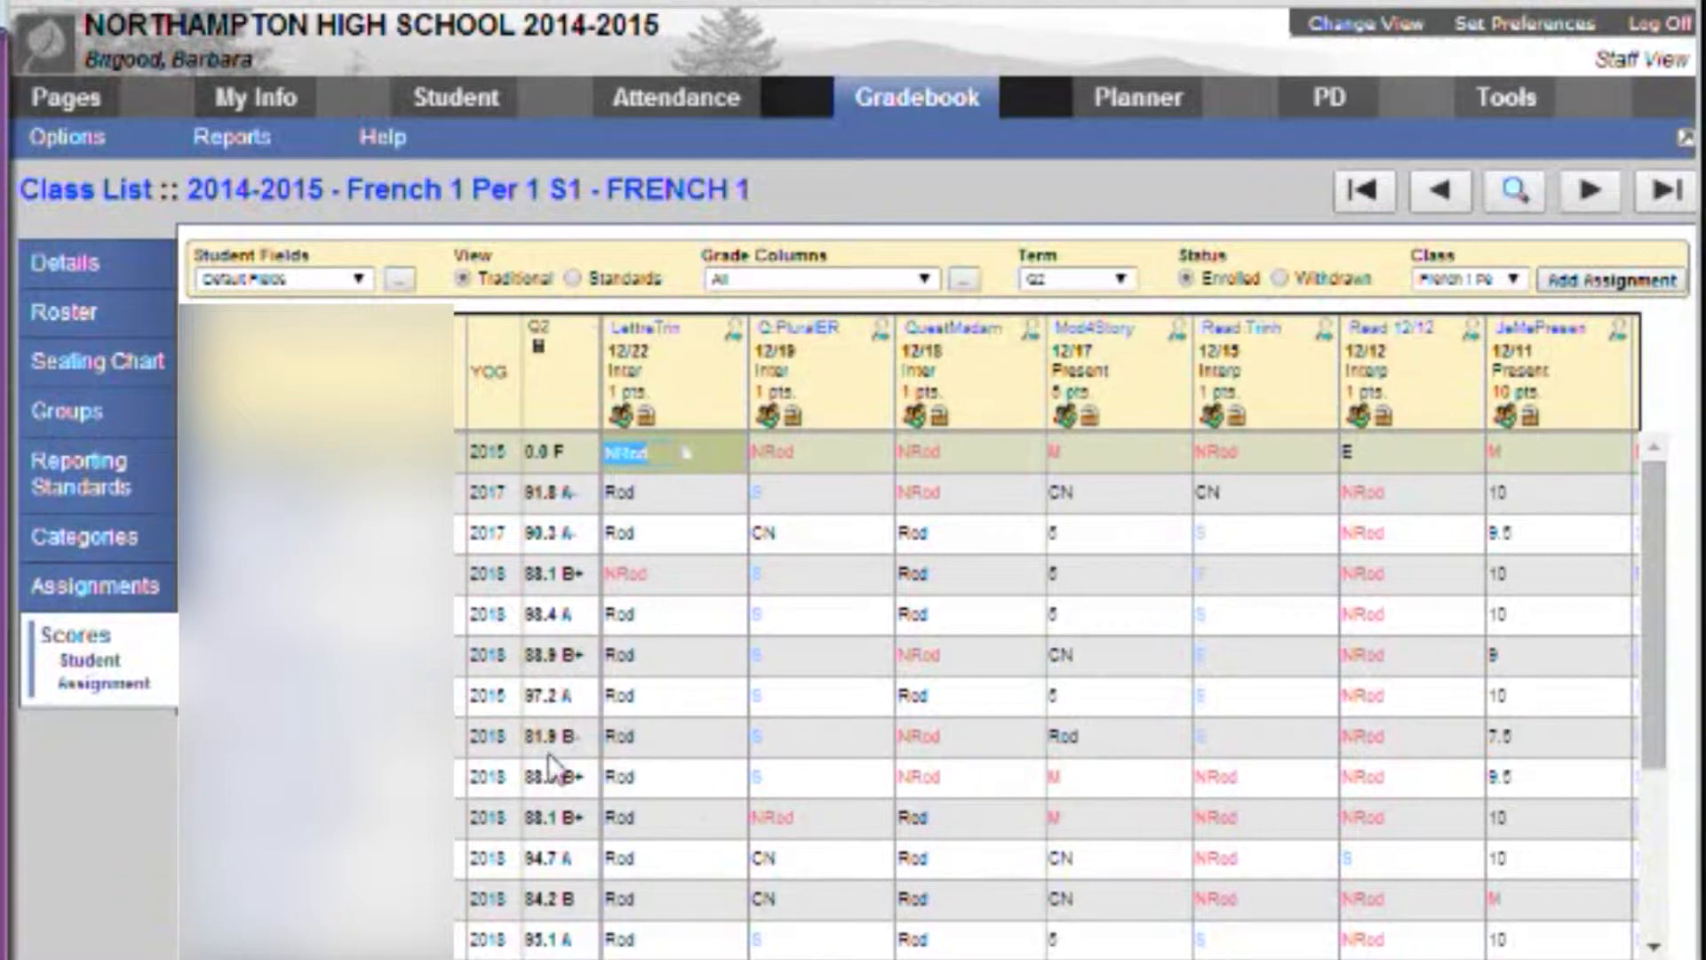
click(51, 100)
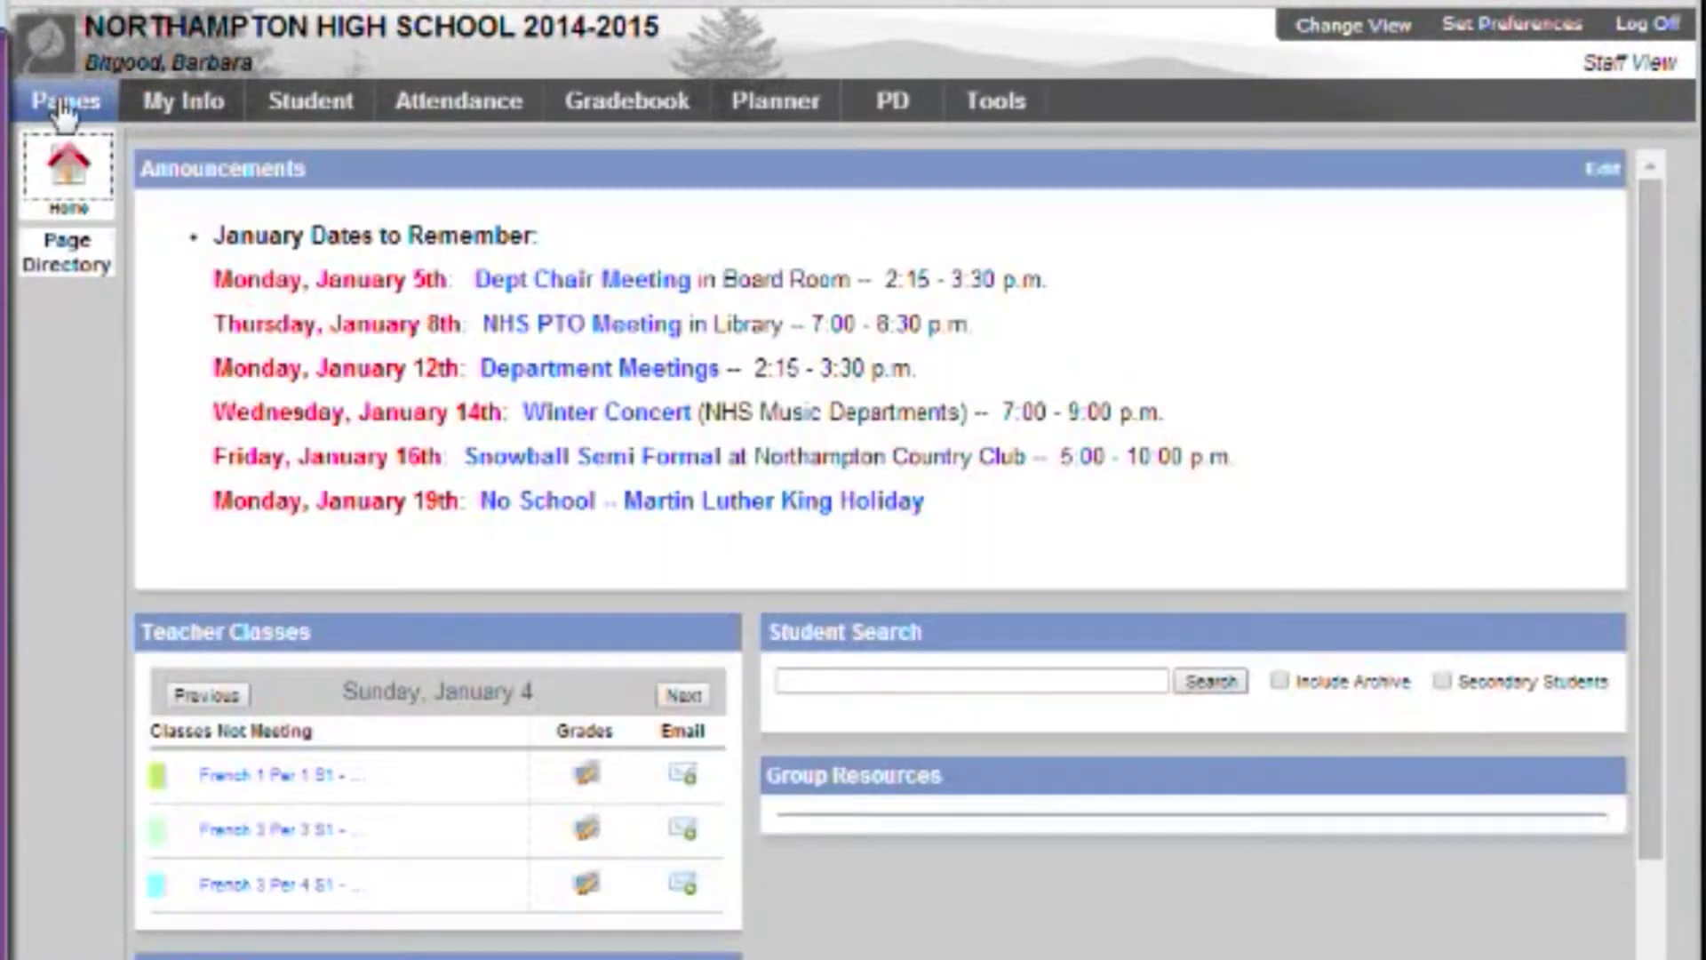
click(667, 120)
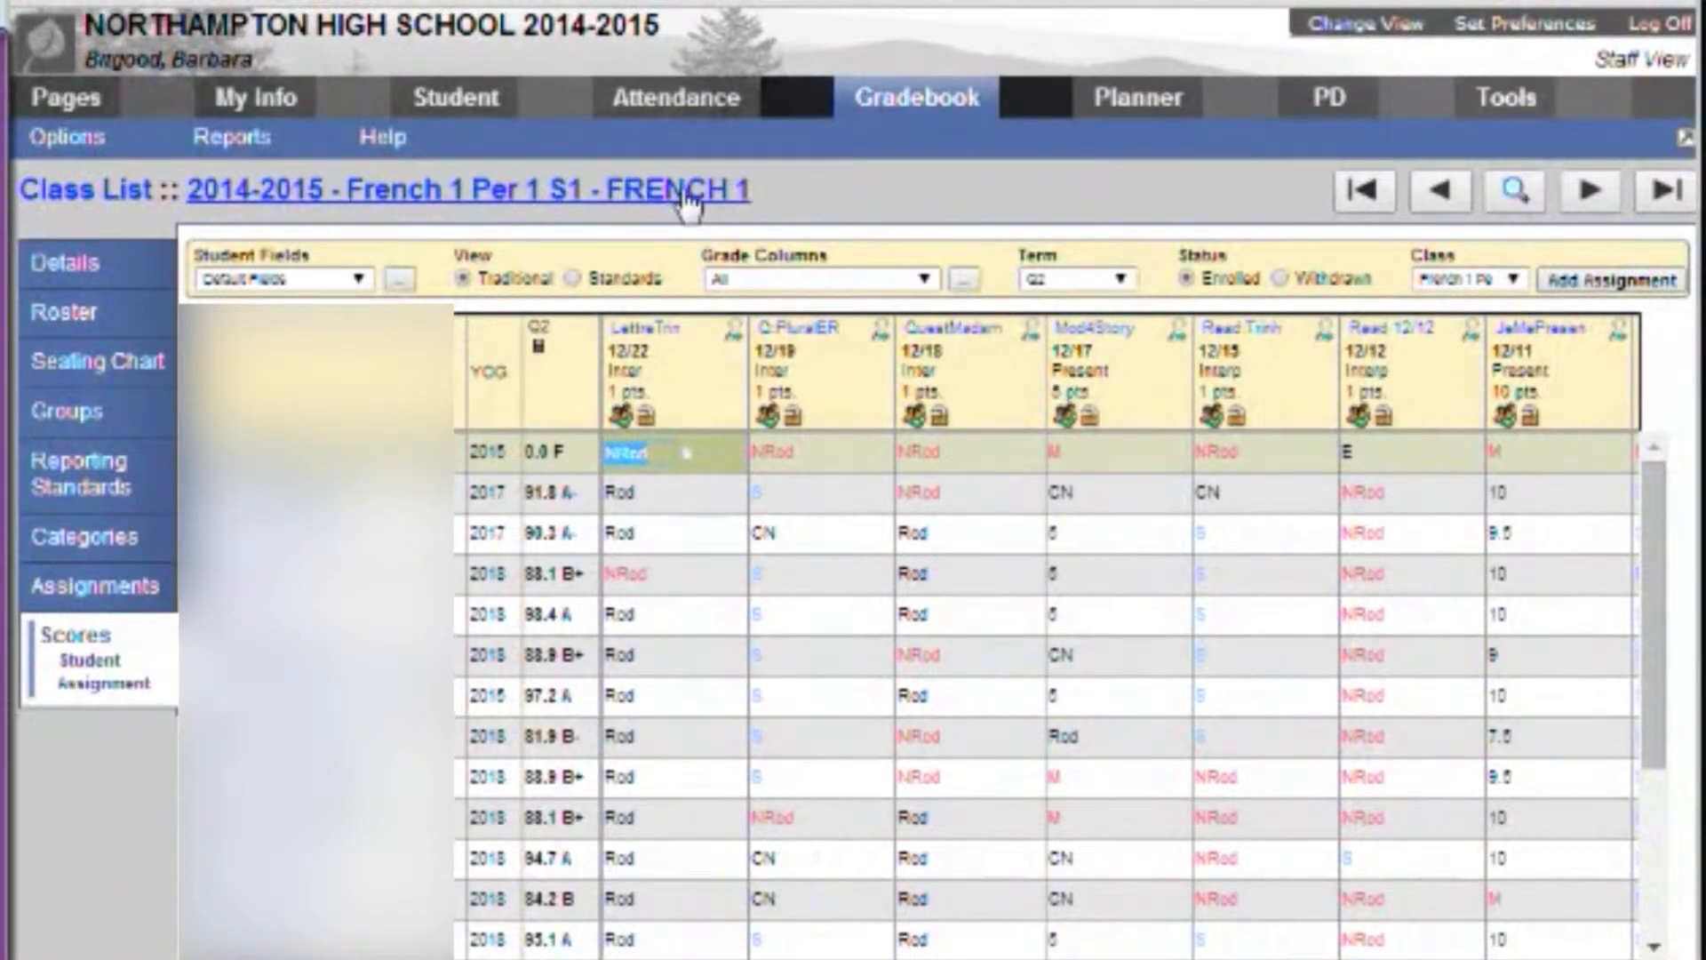
View the French 1 class details, and switch to the details of French 3 Per 3 S1 from the class list
click(63, 271)
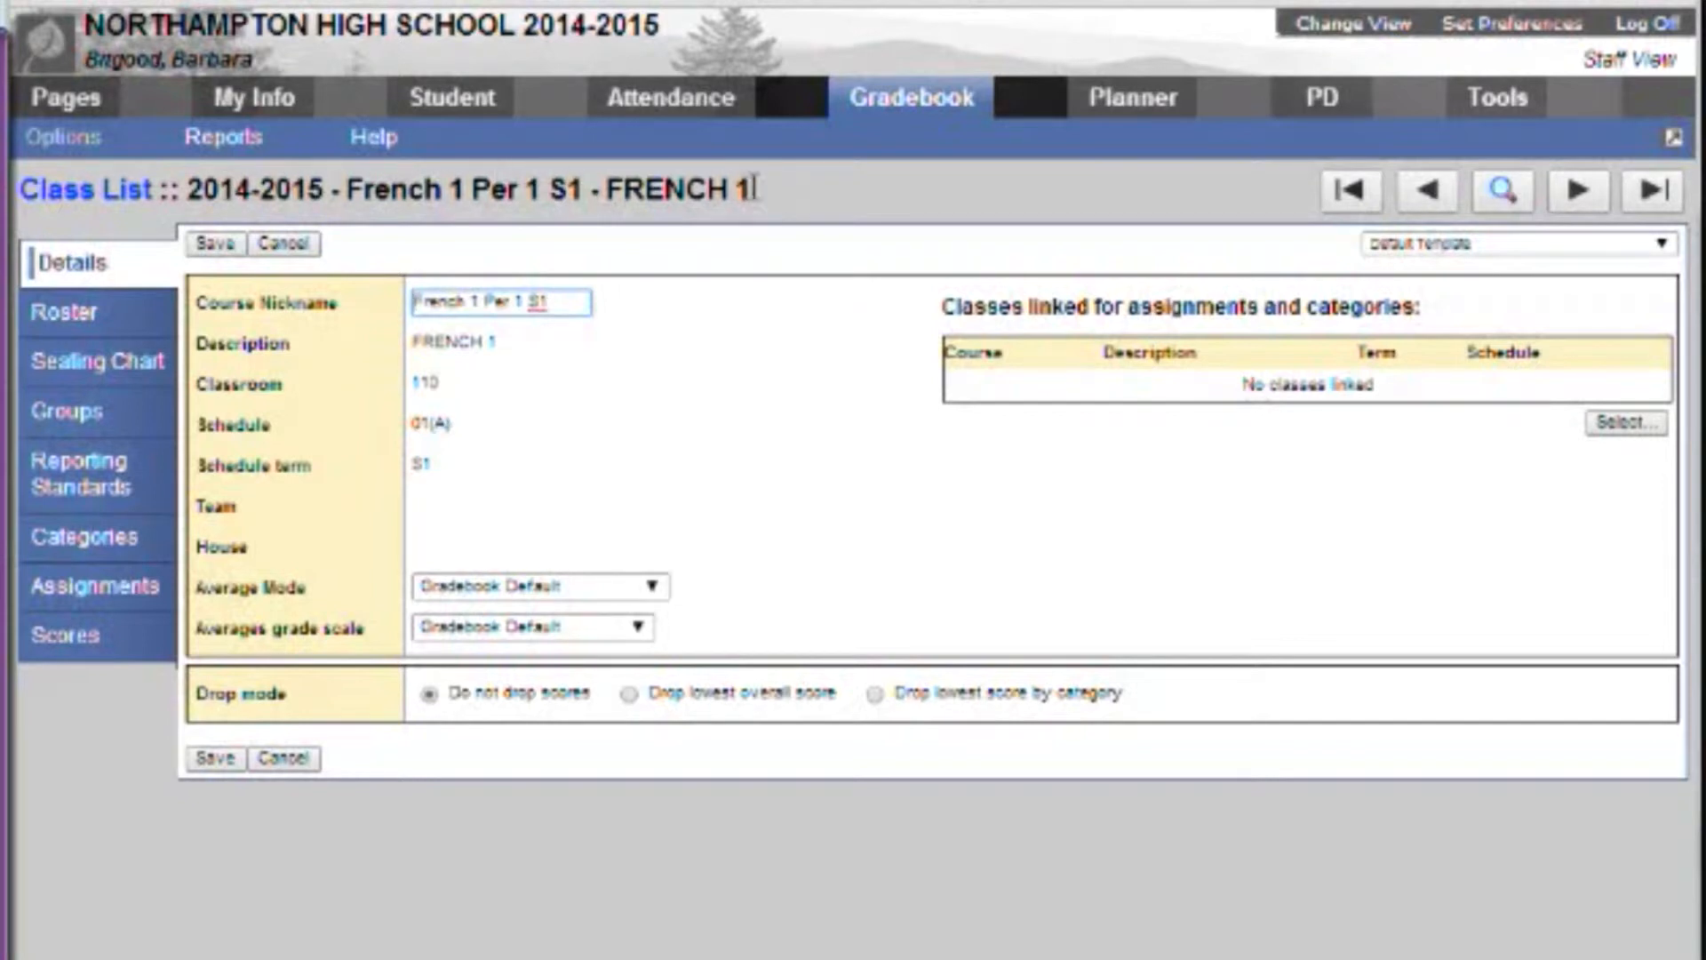
click(74, 190)
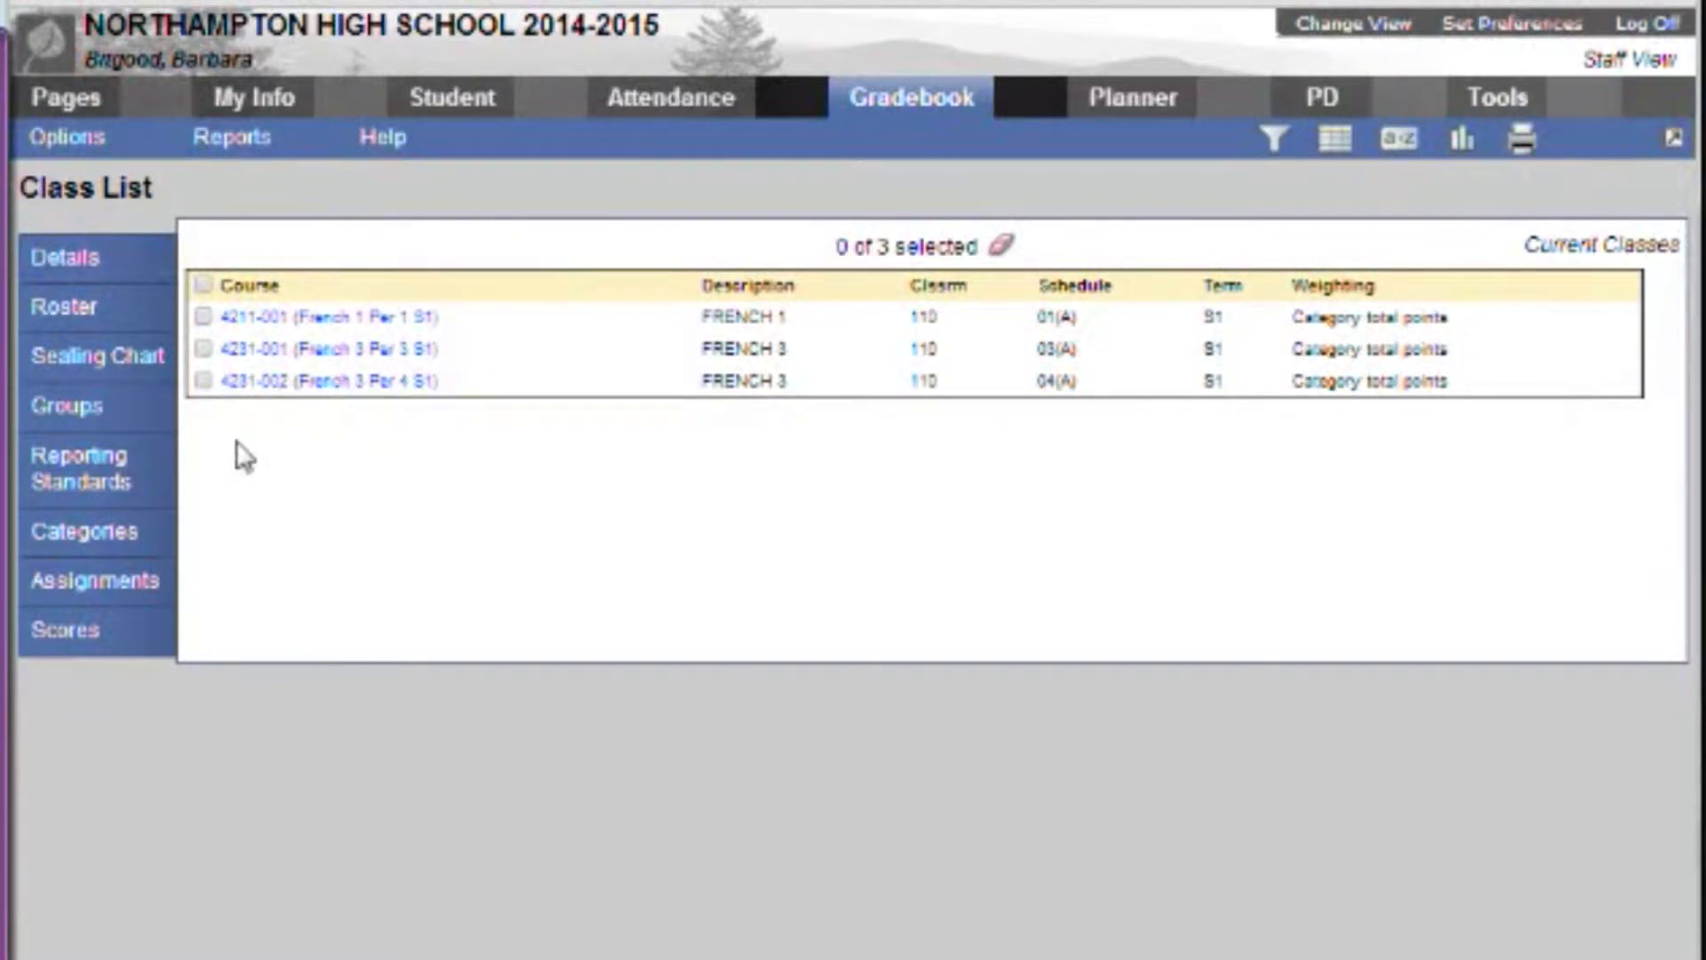
click(340, 350)
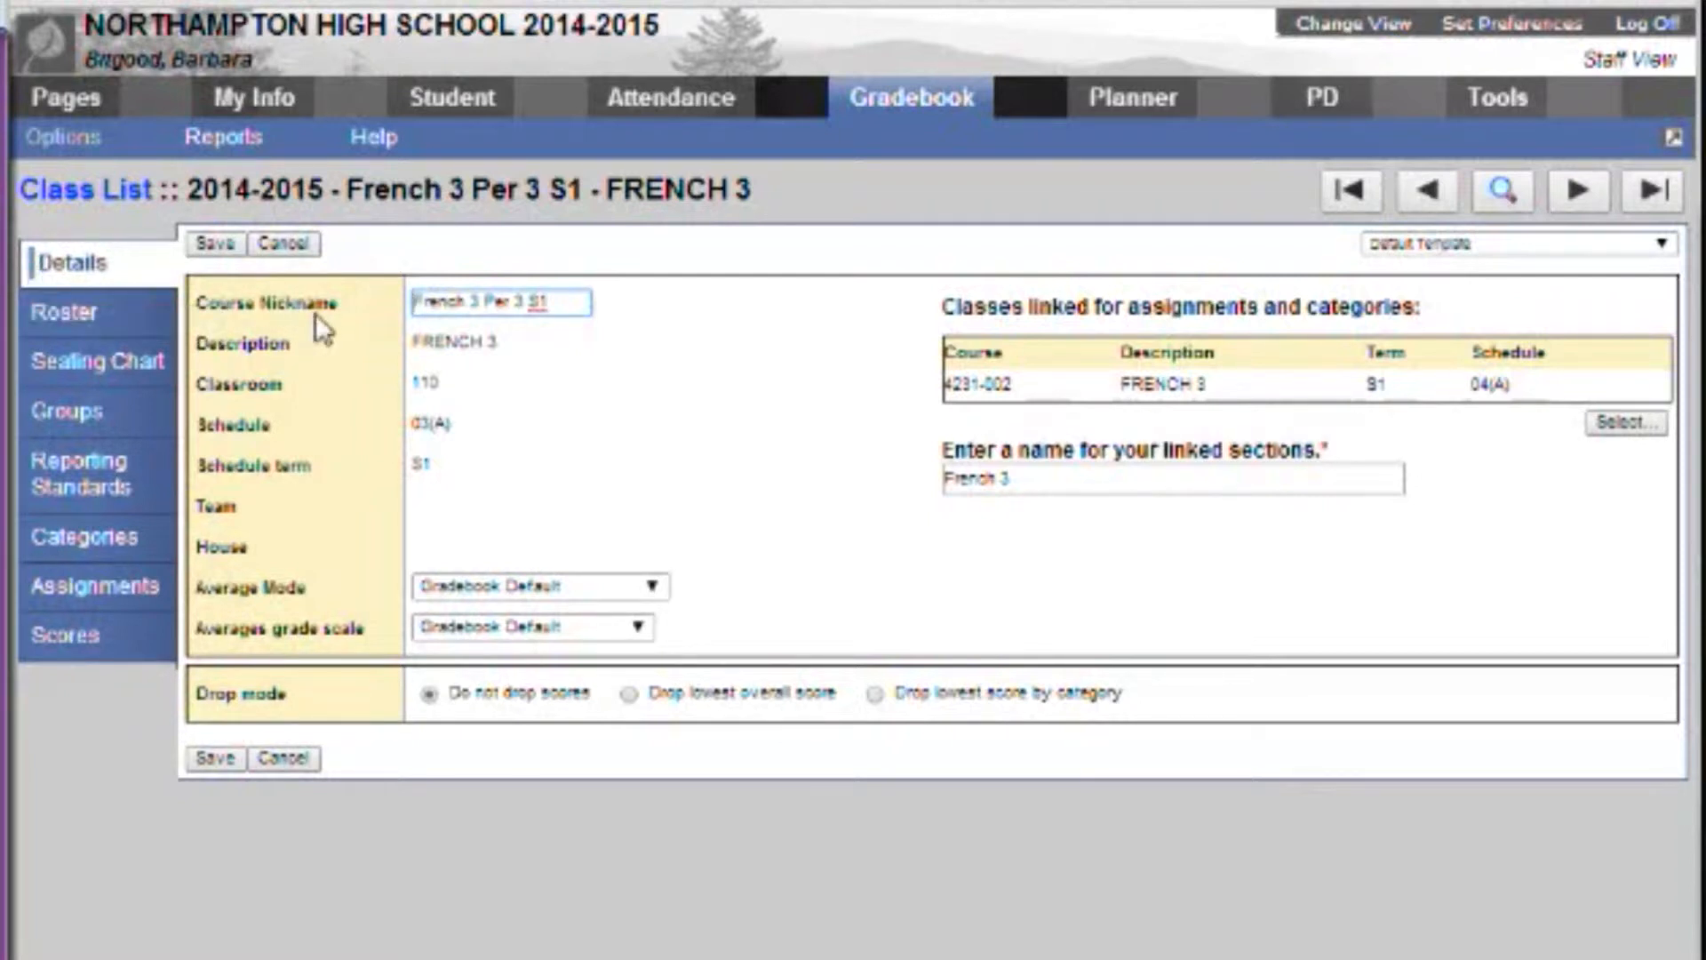
Try 4231-002 as the course nickname, and restore the nickname to French 3 Per 3 S1
drag(578, 311, 331, 300)
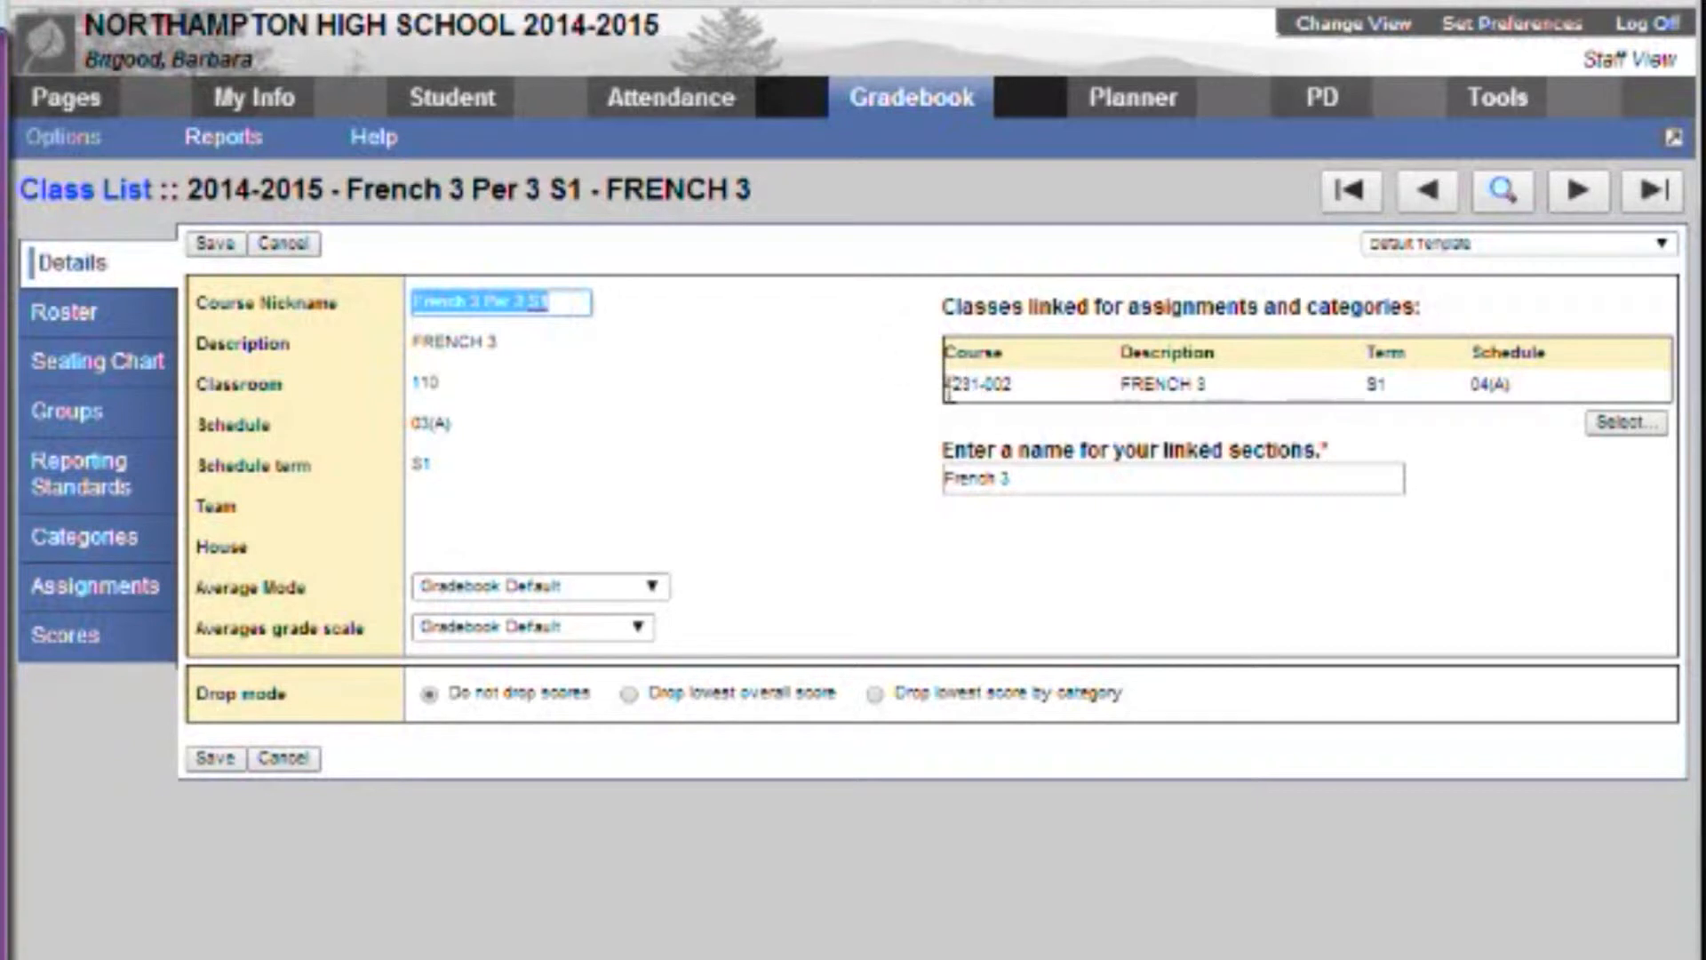
text(4231-002)
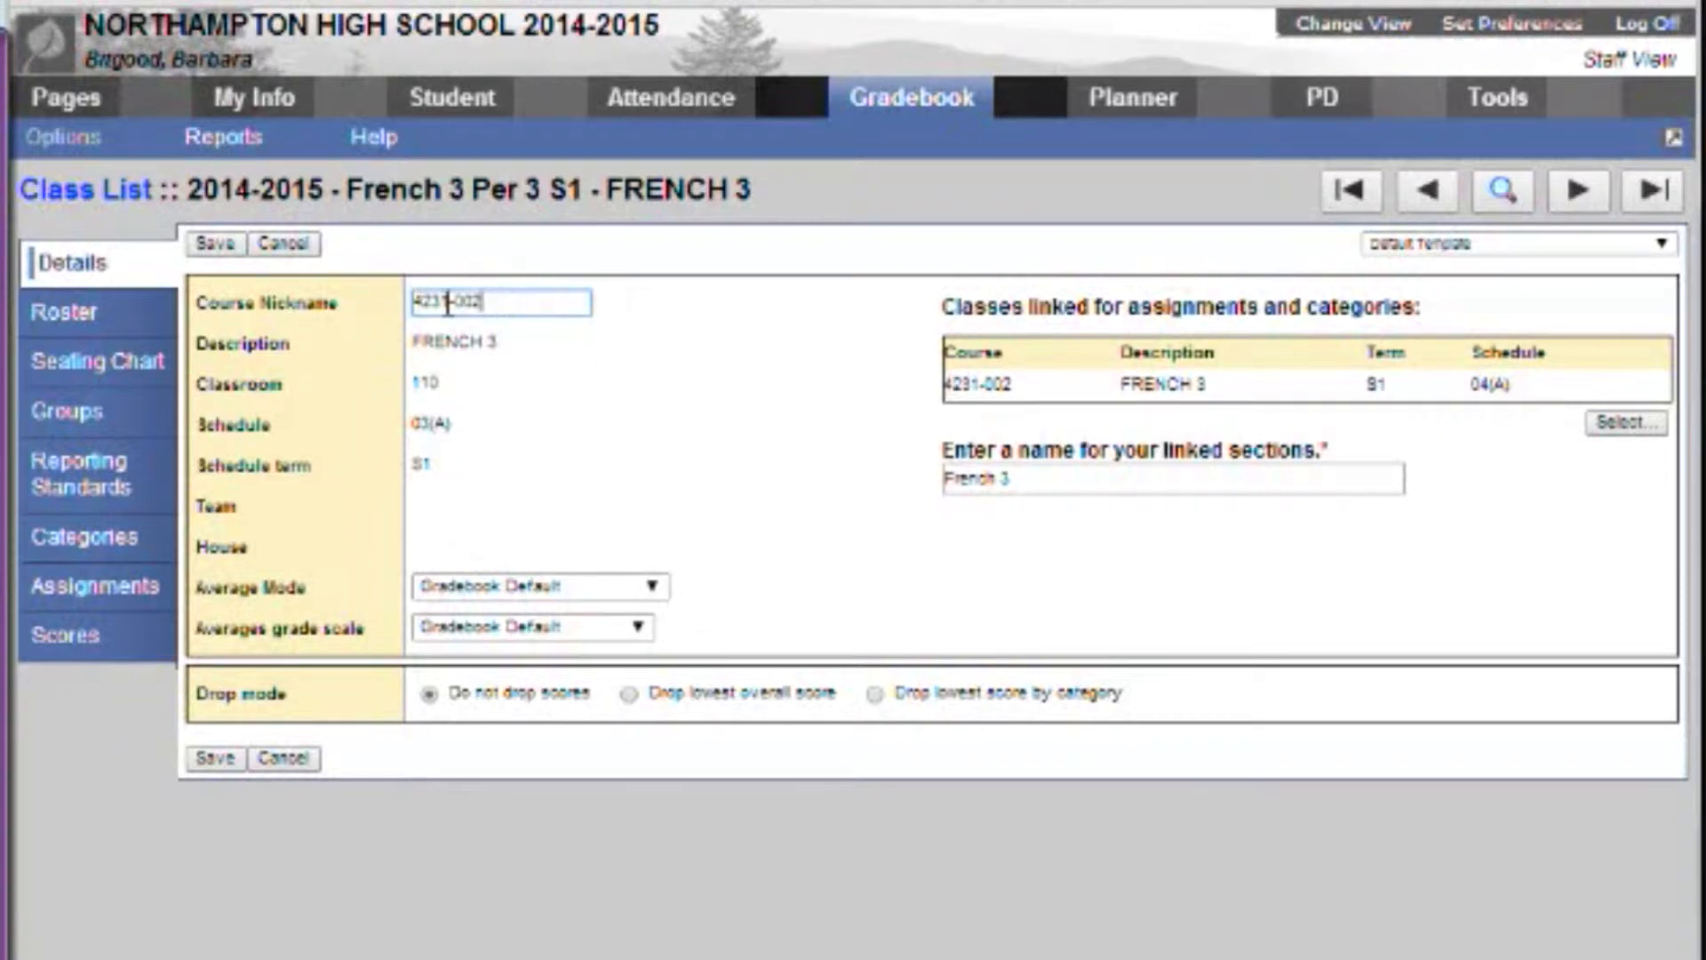
drag(499, 303, 375, 311)
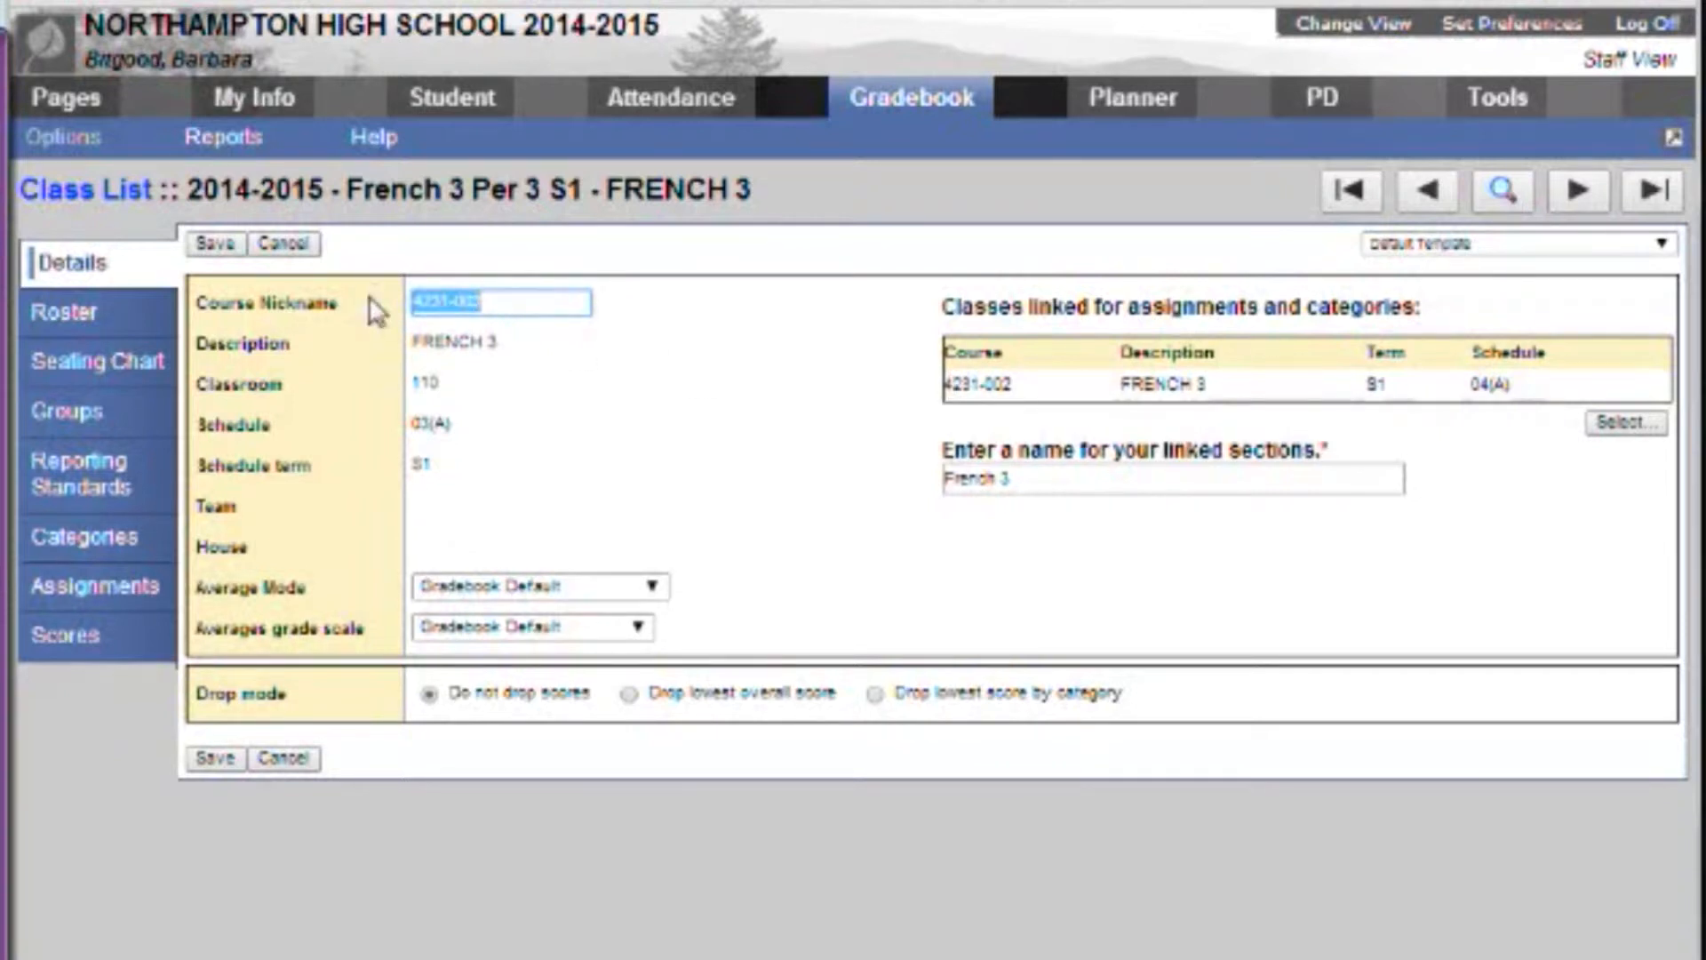
text(Fr)
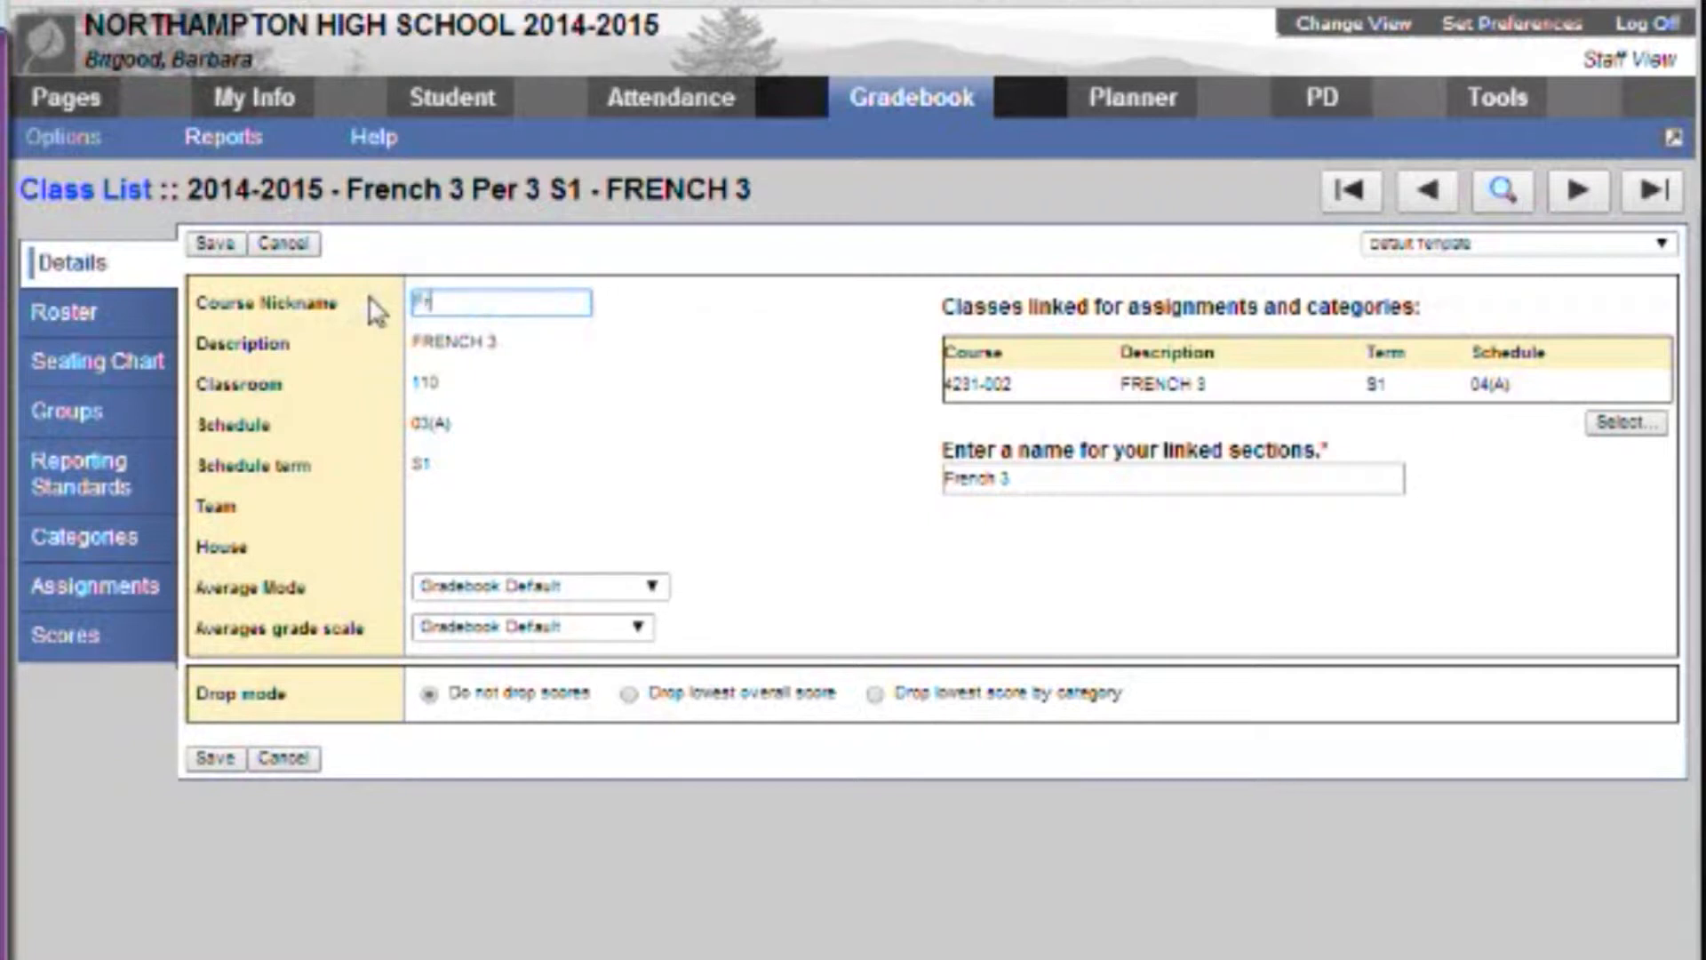
text(ench 3 Per 3 S1)
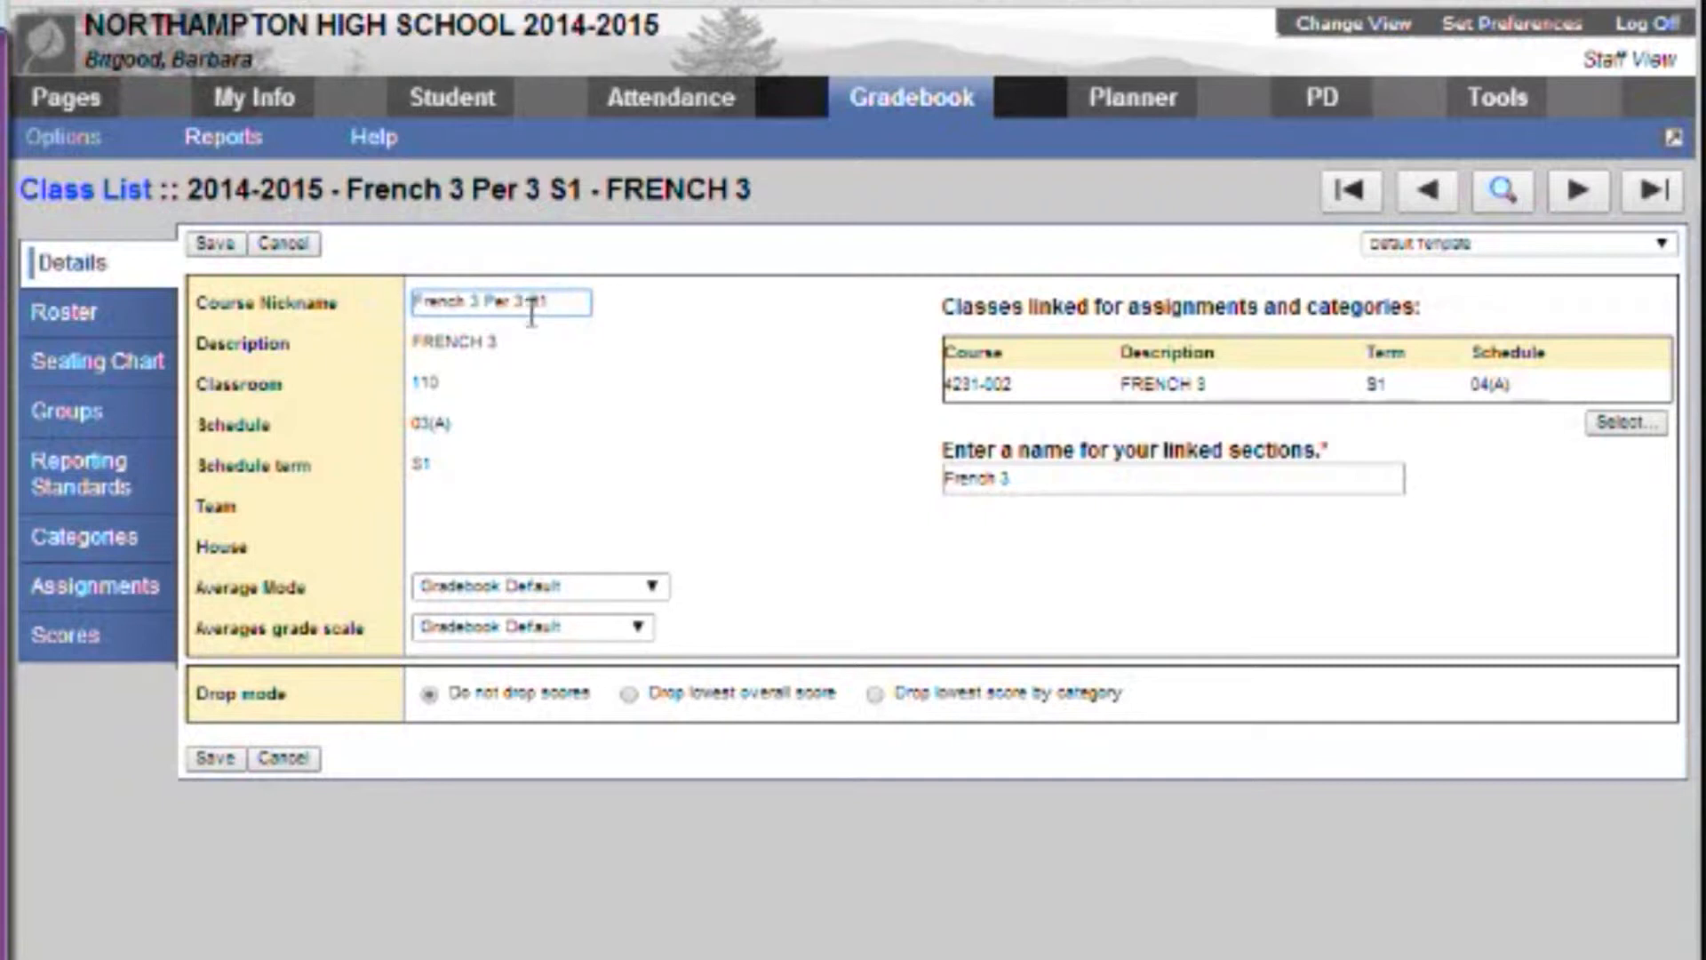
click(656, 312)
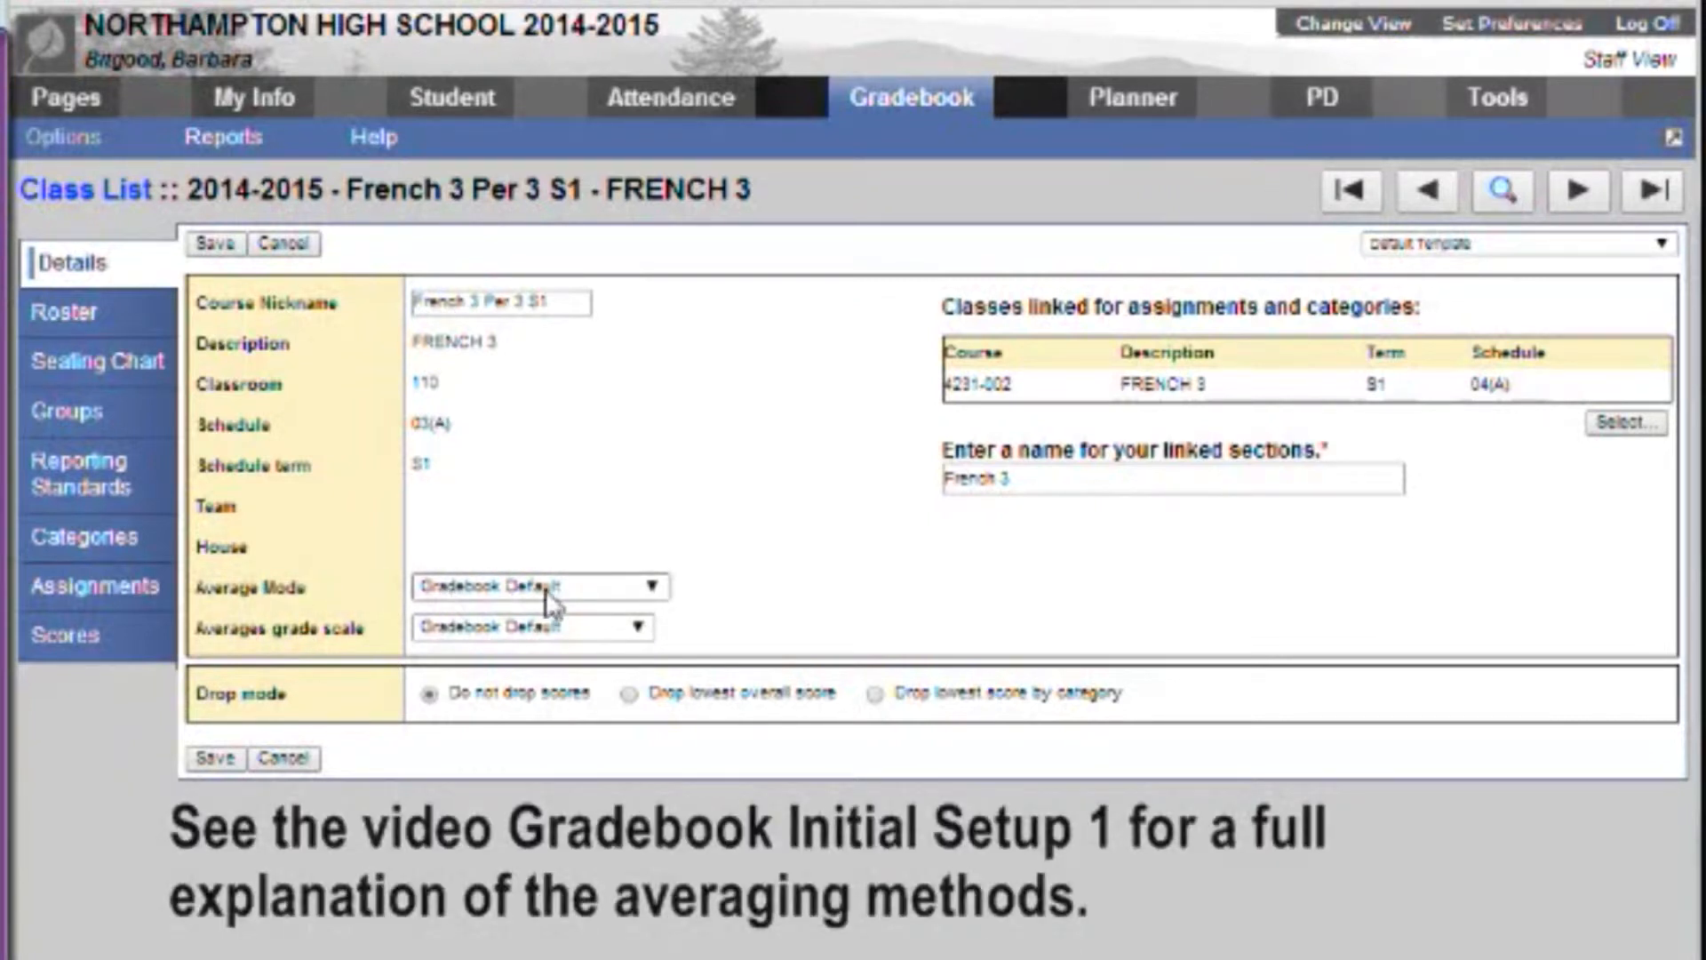
Review the available choices for the class's average mode and averages grade scale
click(654, 590)
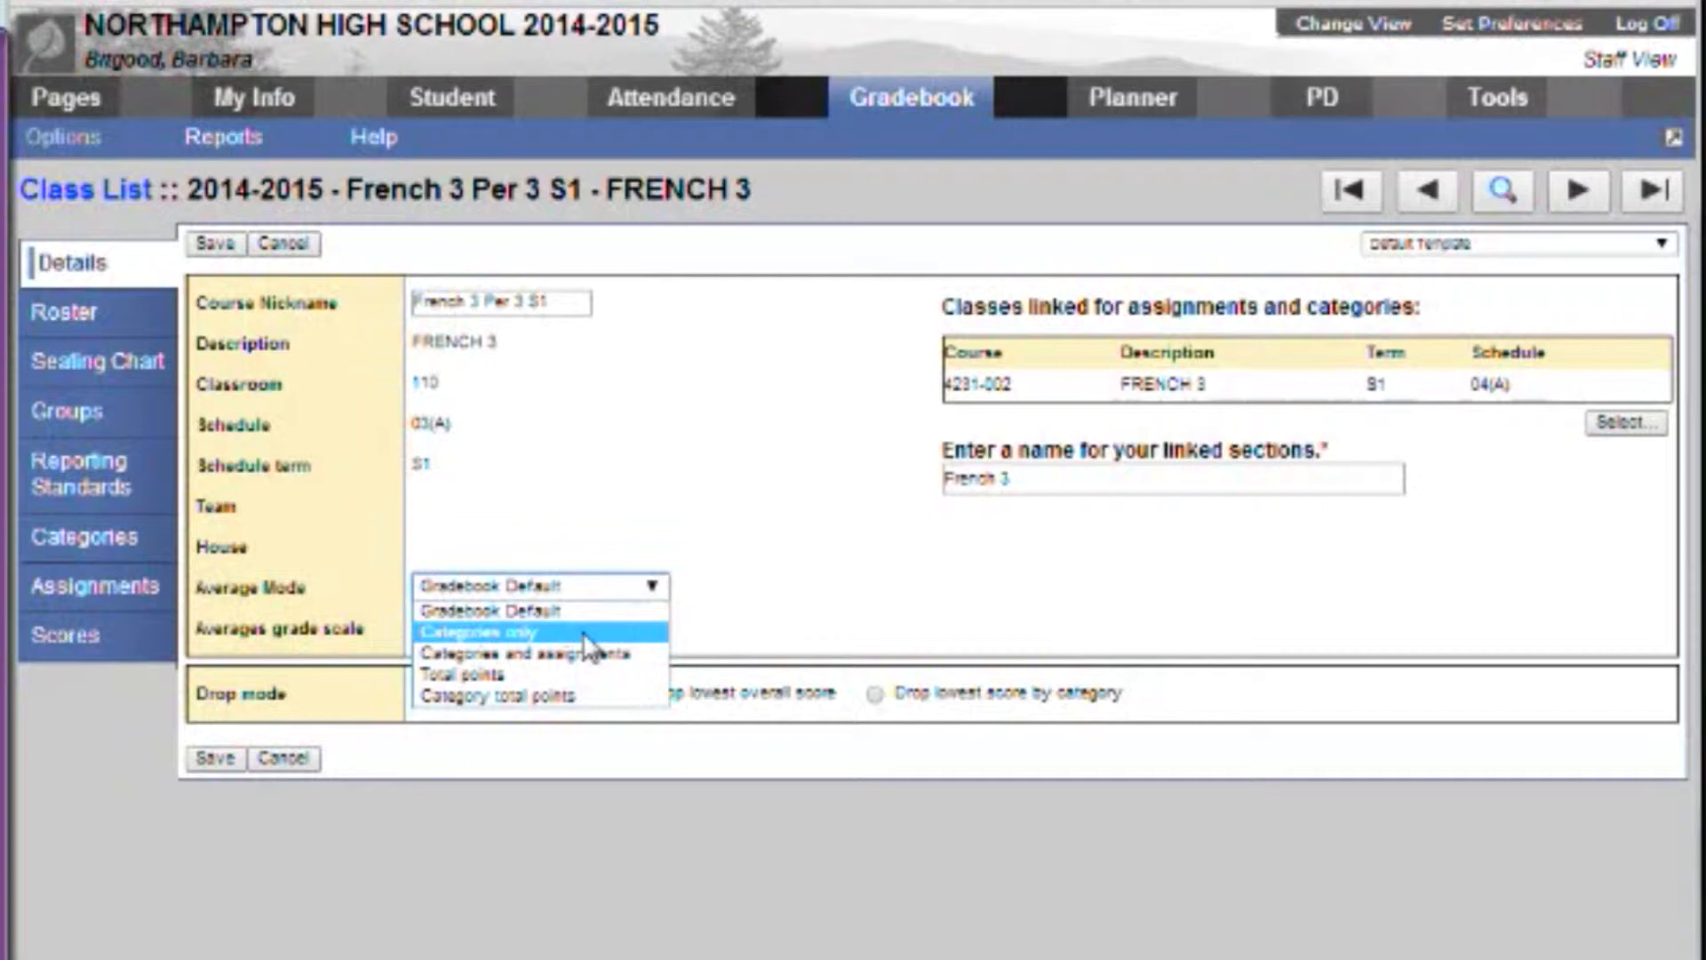
click(767, 583)
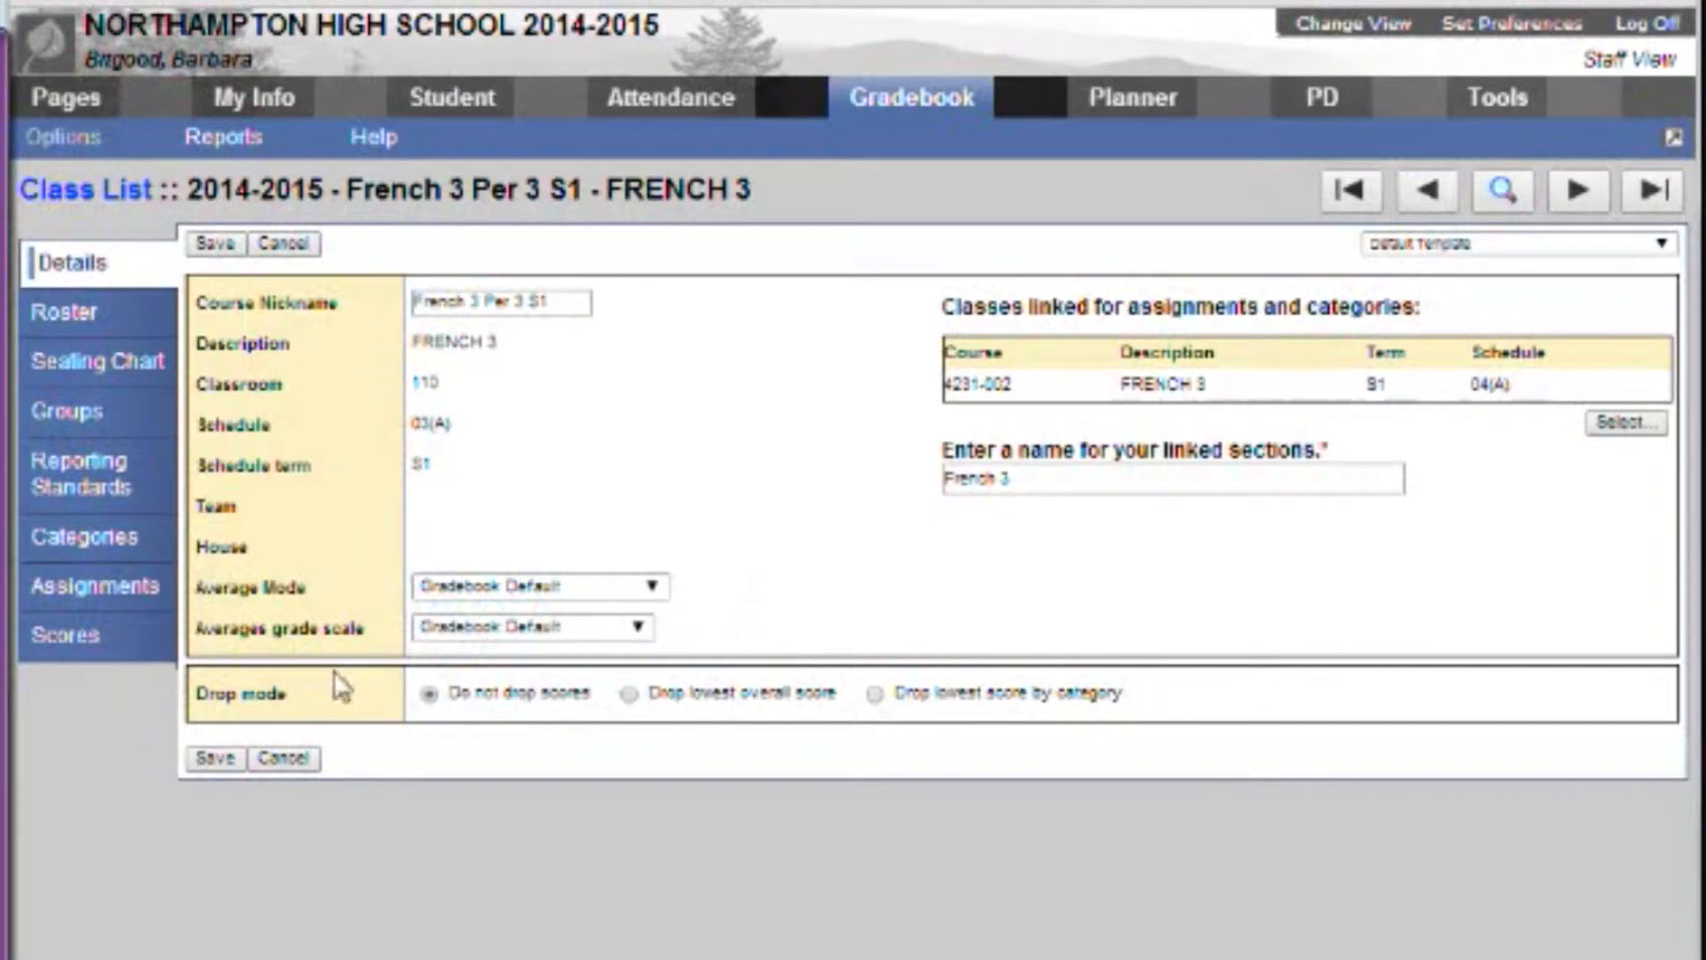
click(640, 629)
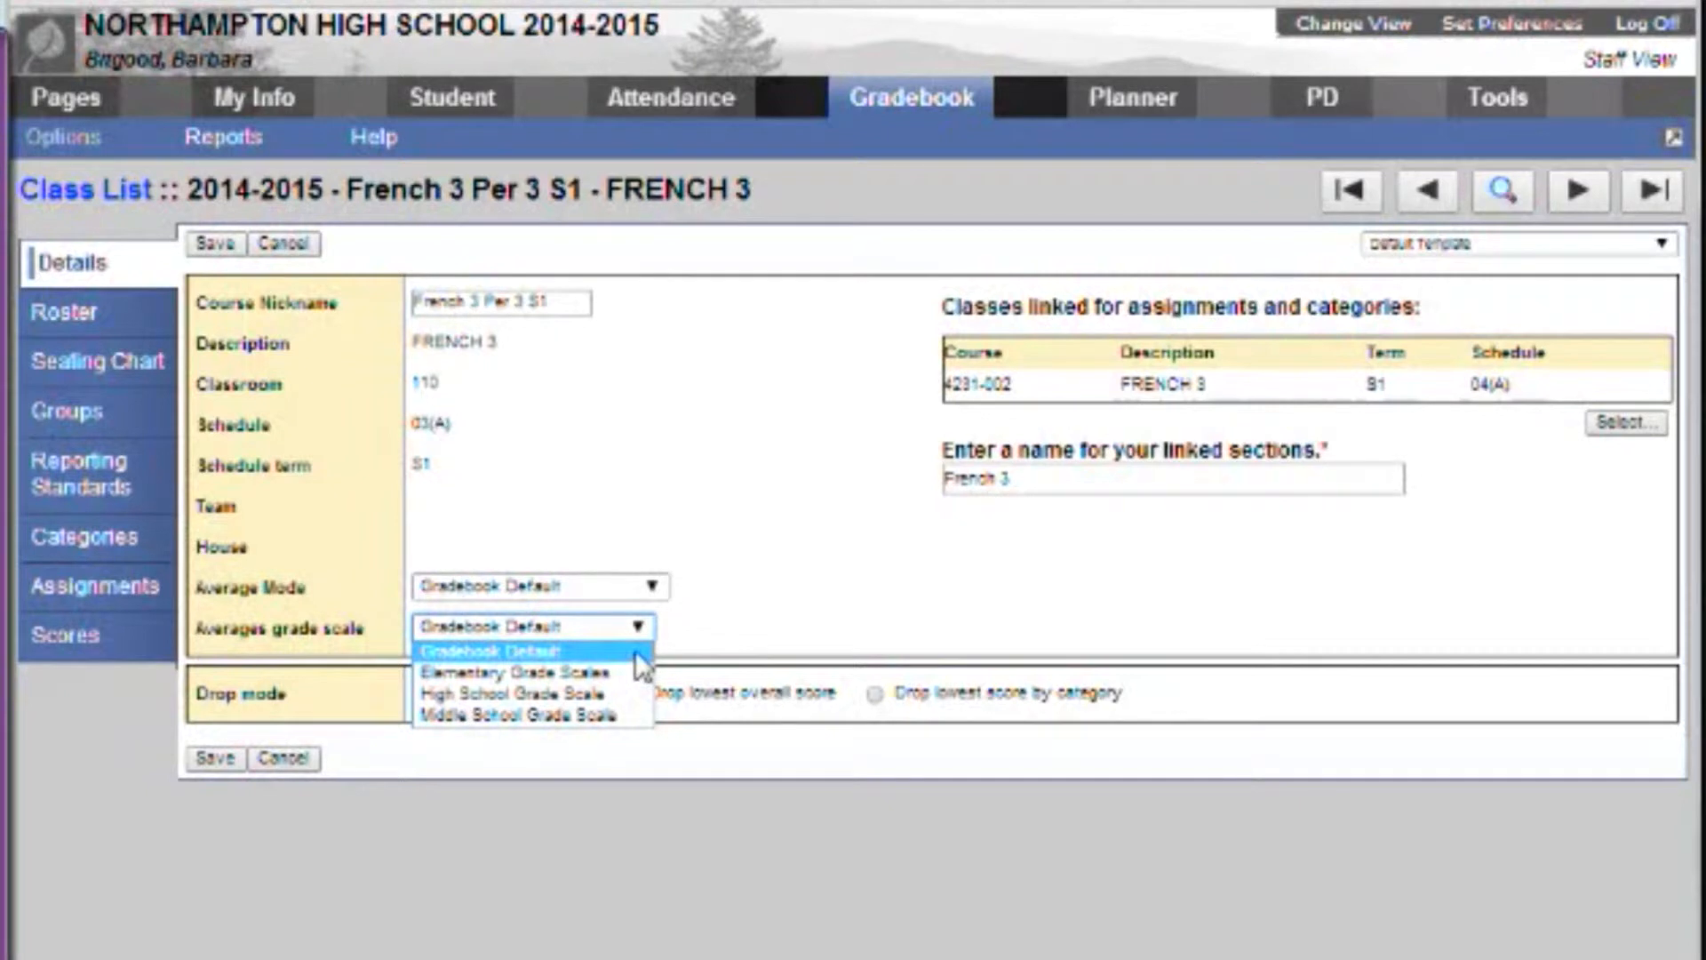
click(749, 623)
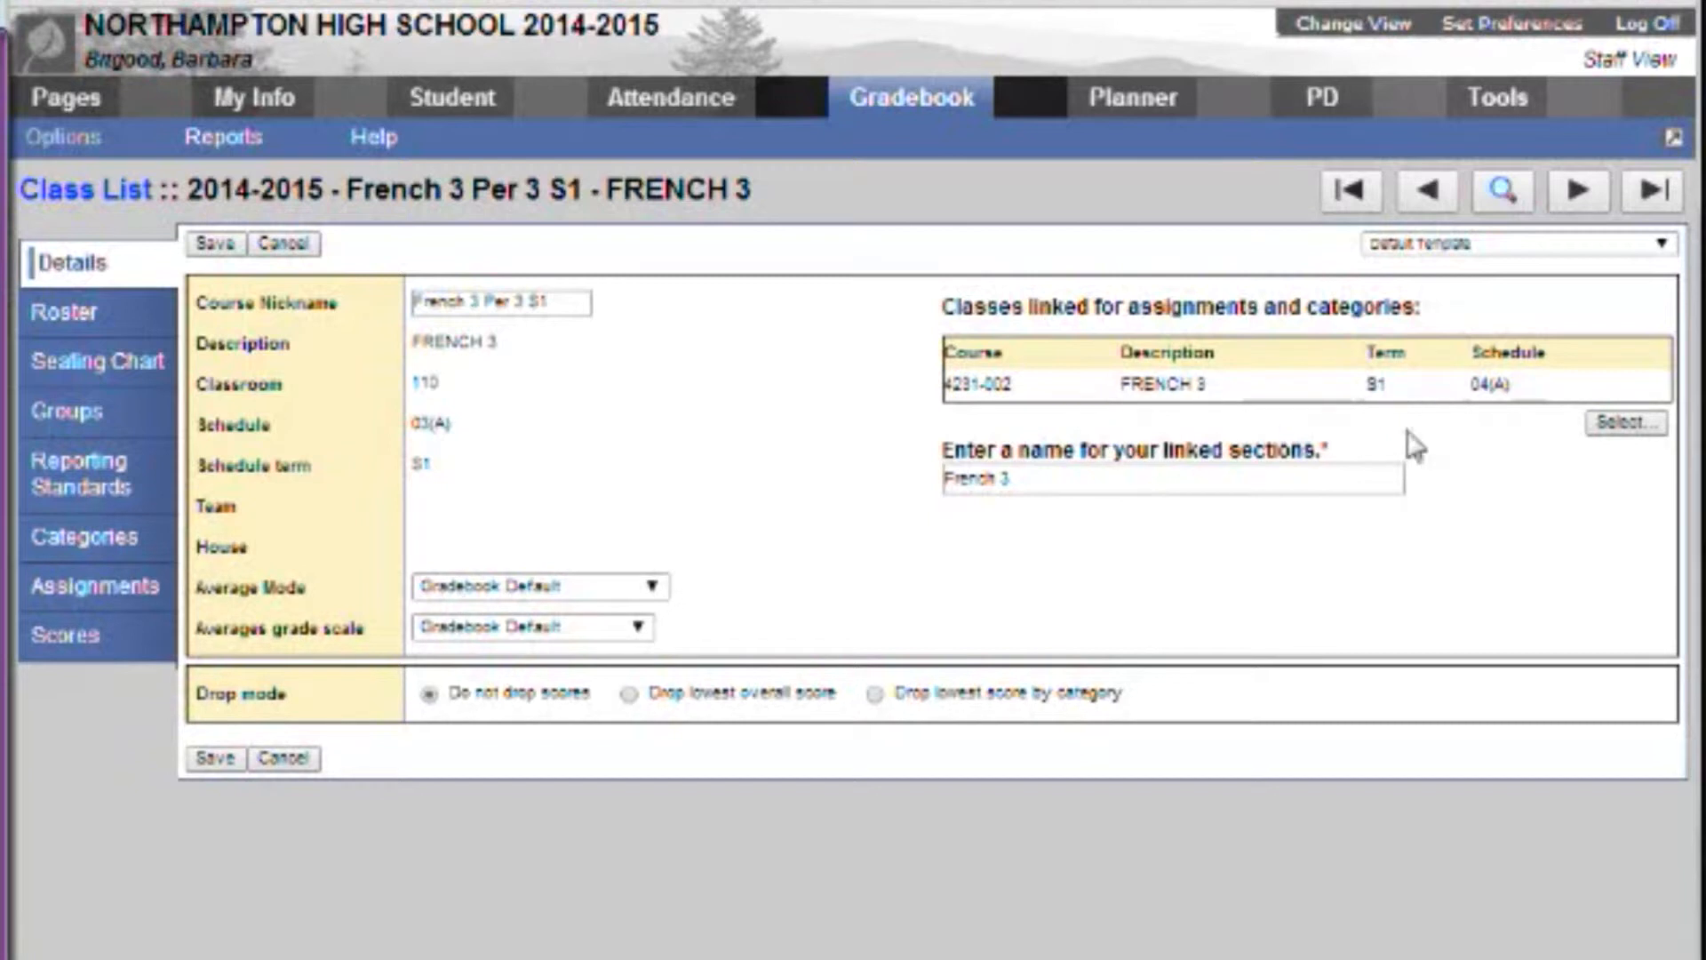
Keep French 3 section 4231-002 linked to this class under the linked sections name French 3, and save the class details
click(1622, 423)
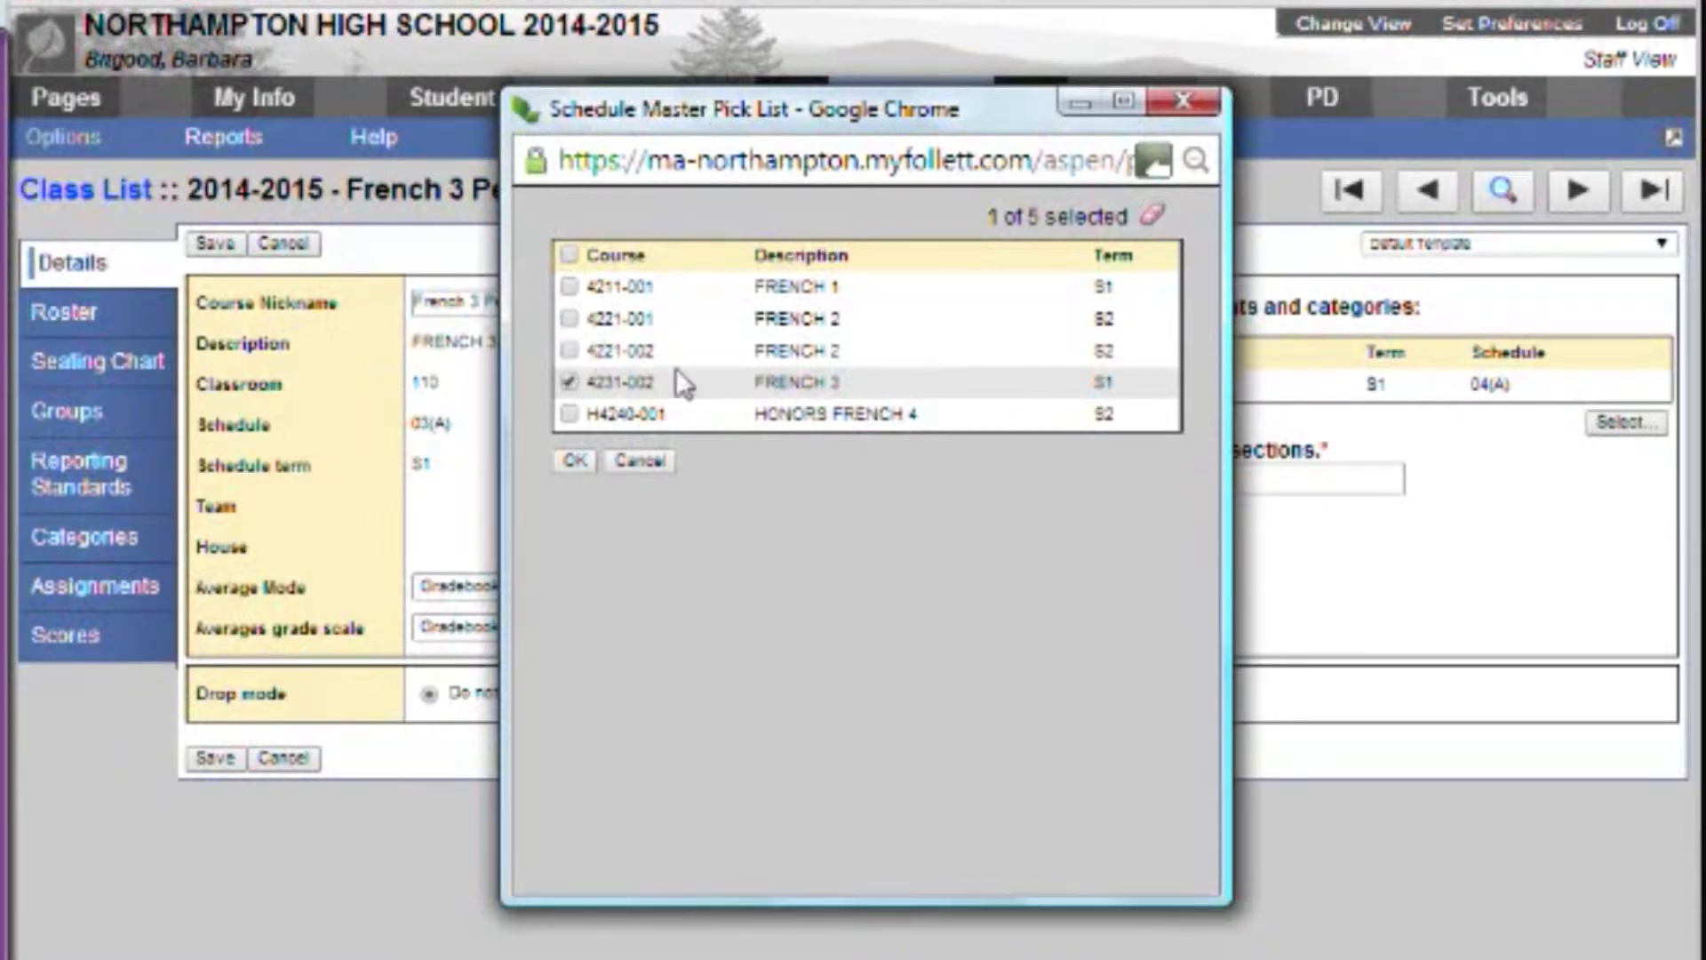
click(576, 461)
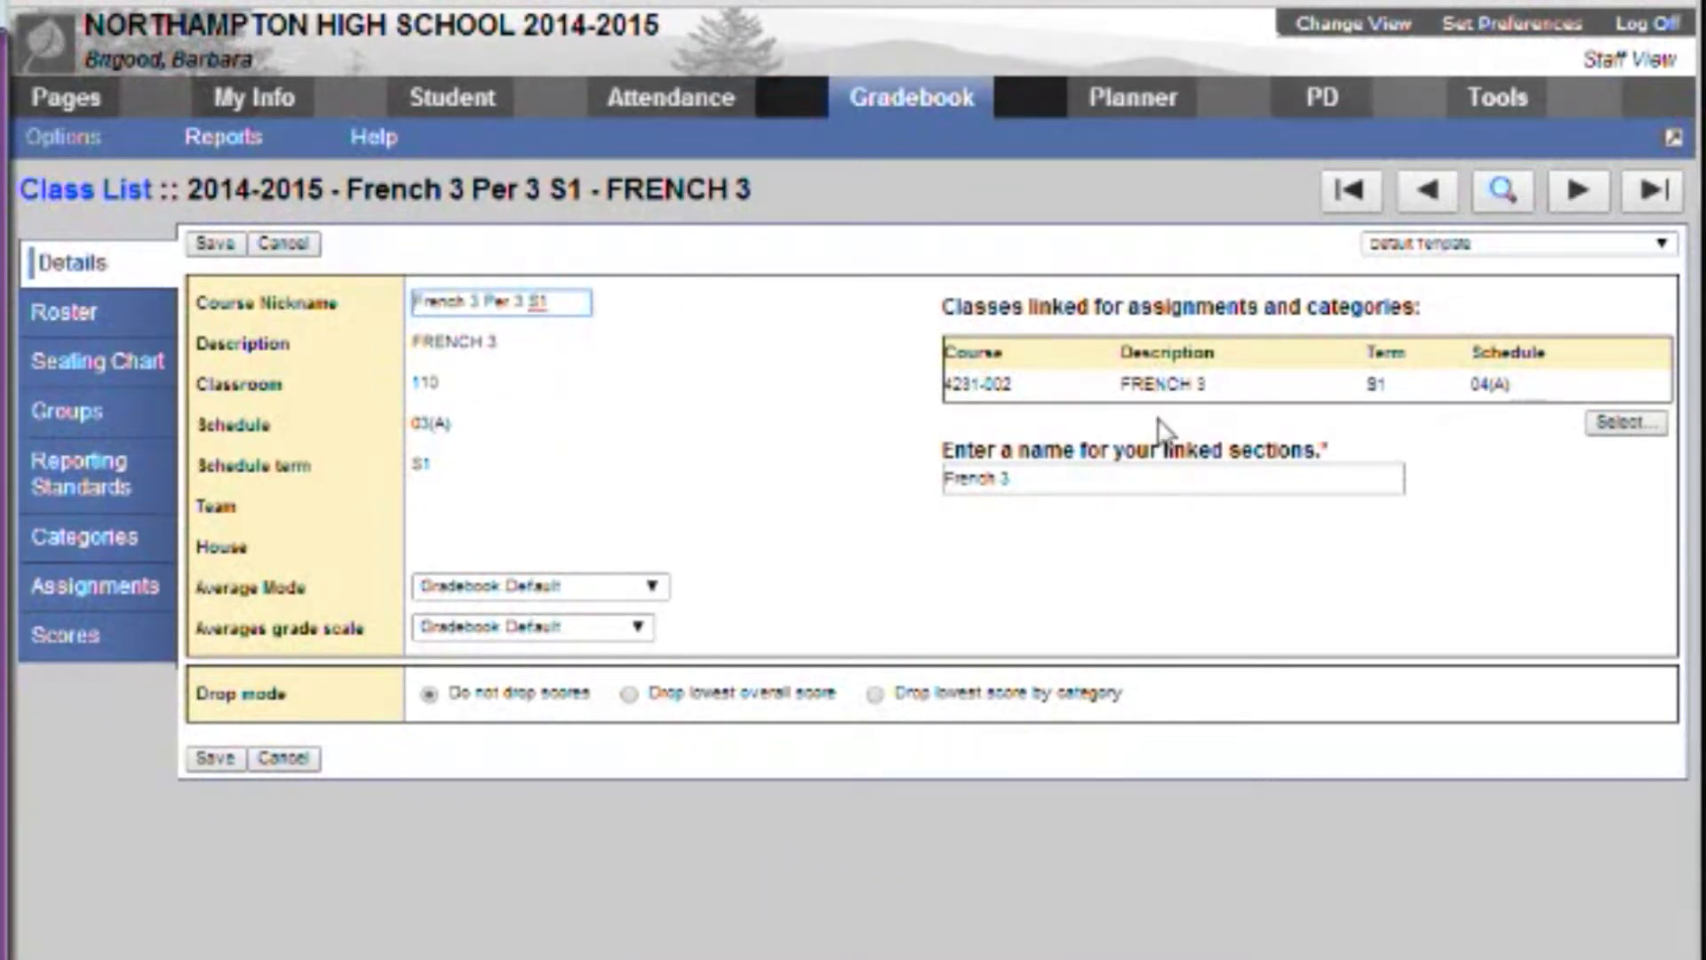
click(1025, 477)
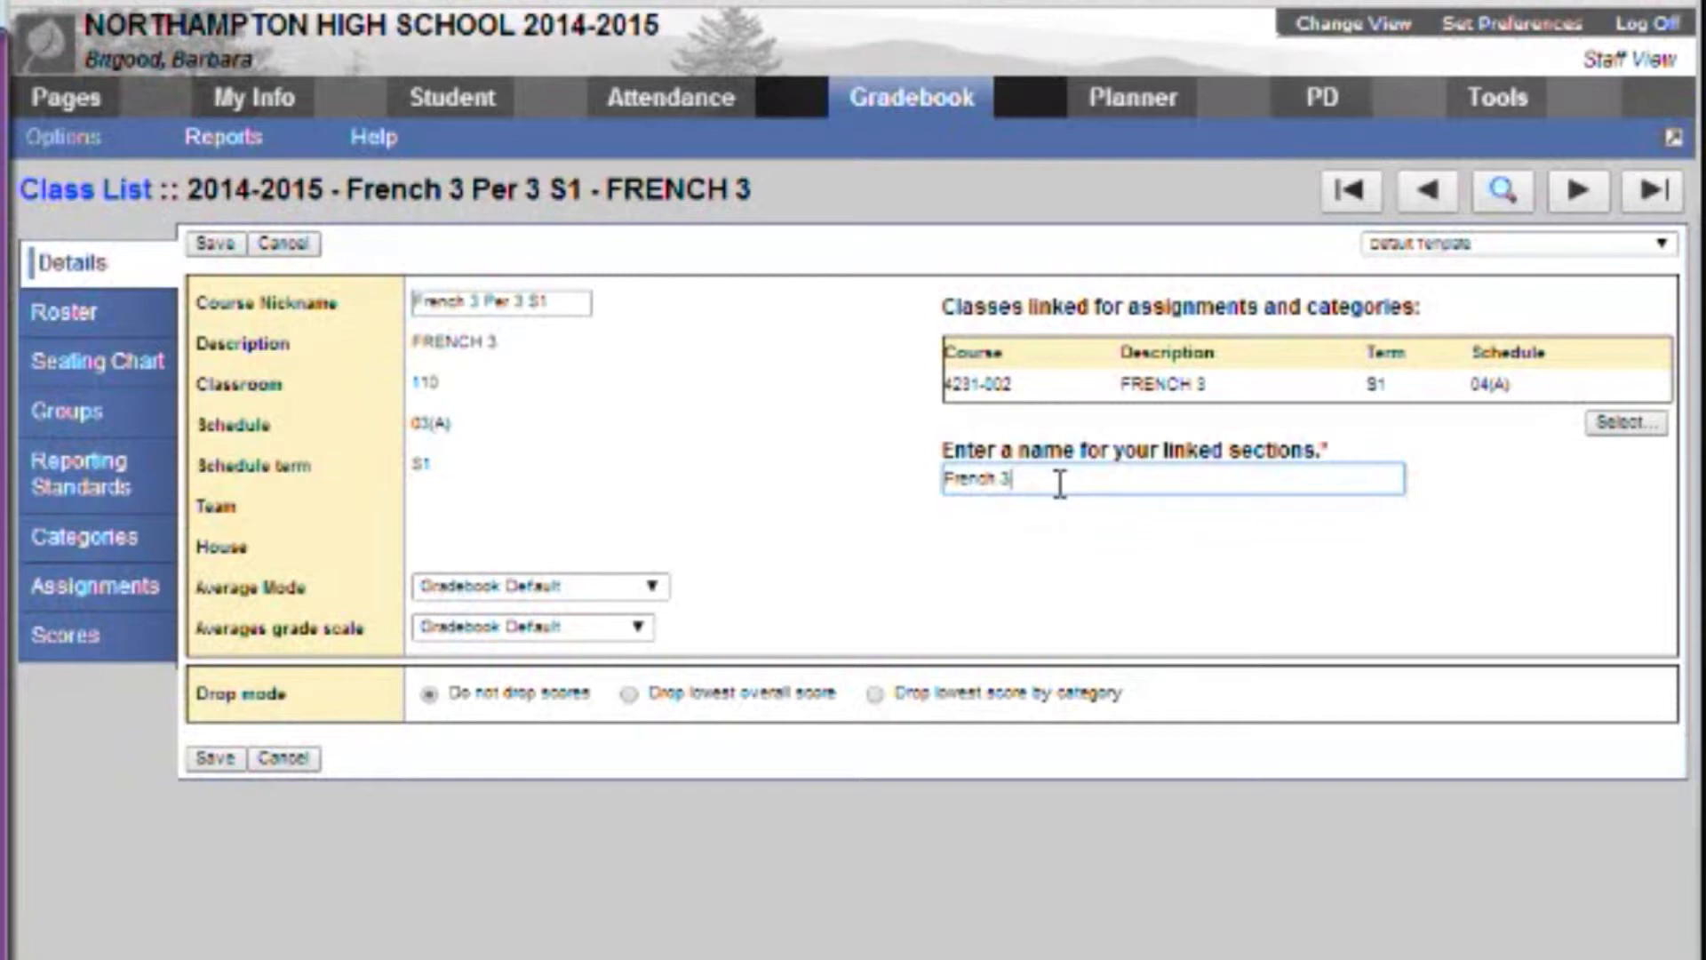
click(215, 758)
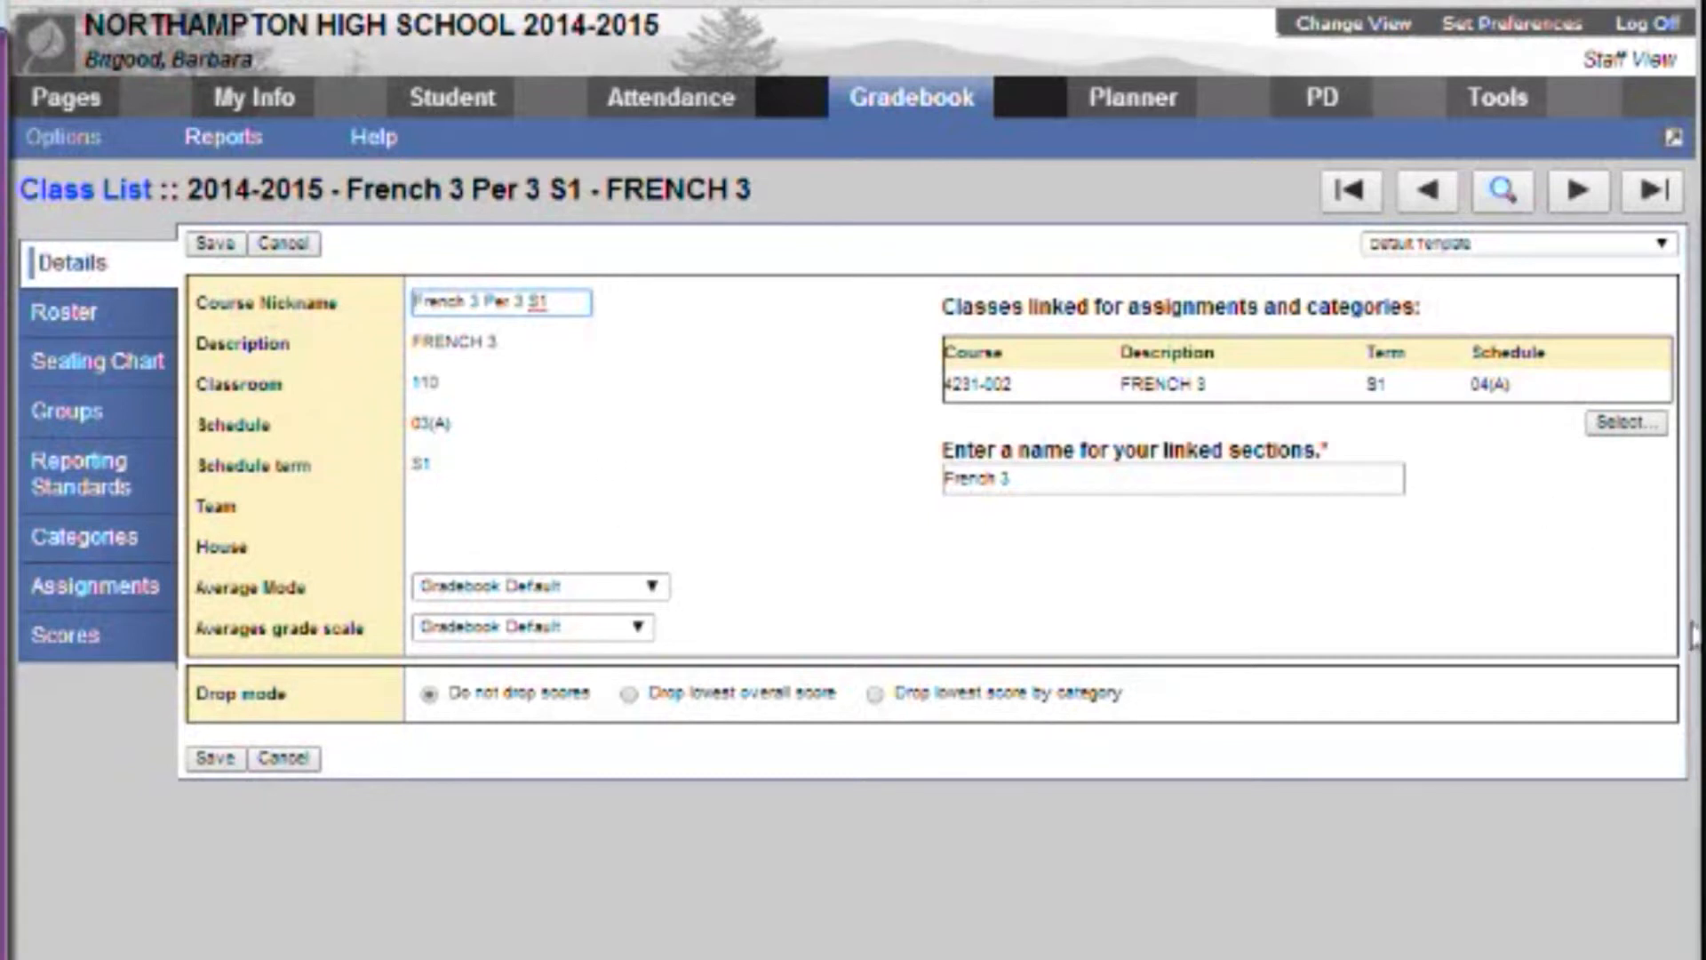
click(1702, 638)
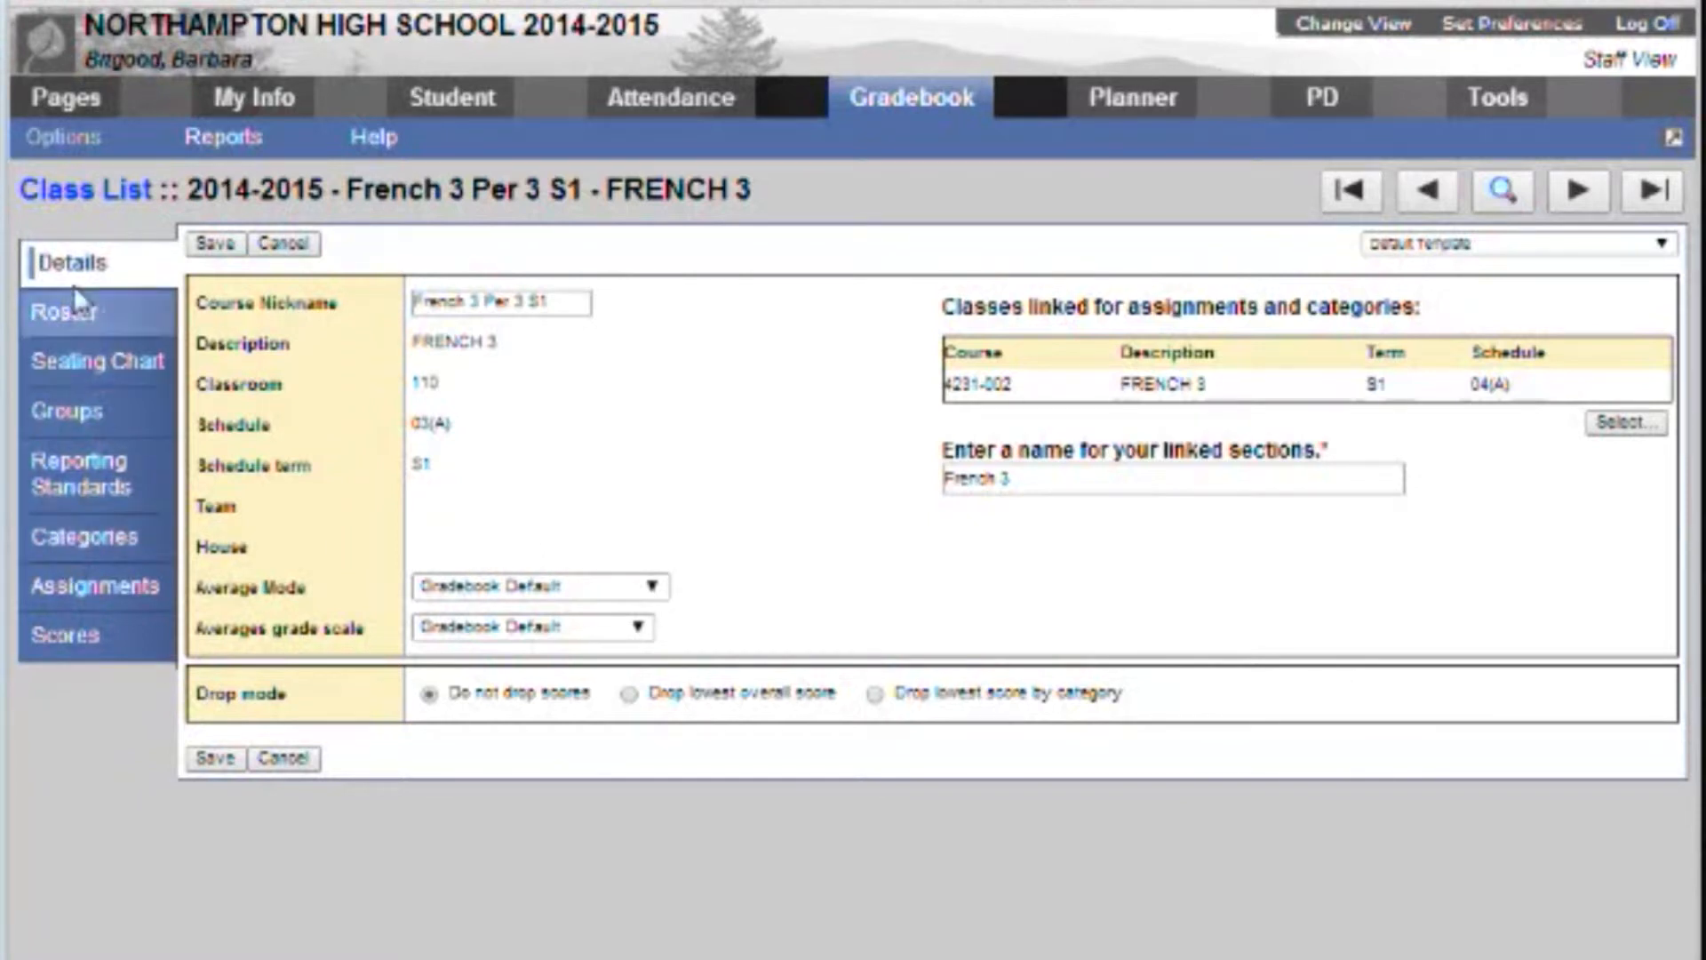
Start a new category for French 3 Per 3 S1 with code Test, description Tests & Quizzes and weight 50
click(98, 558)
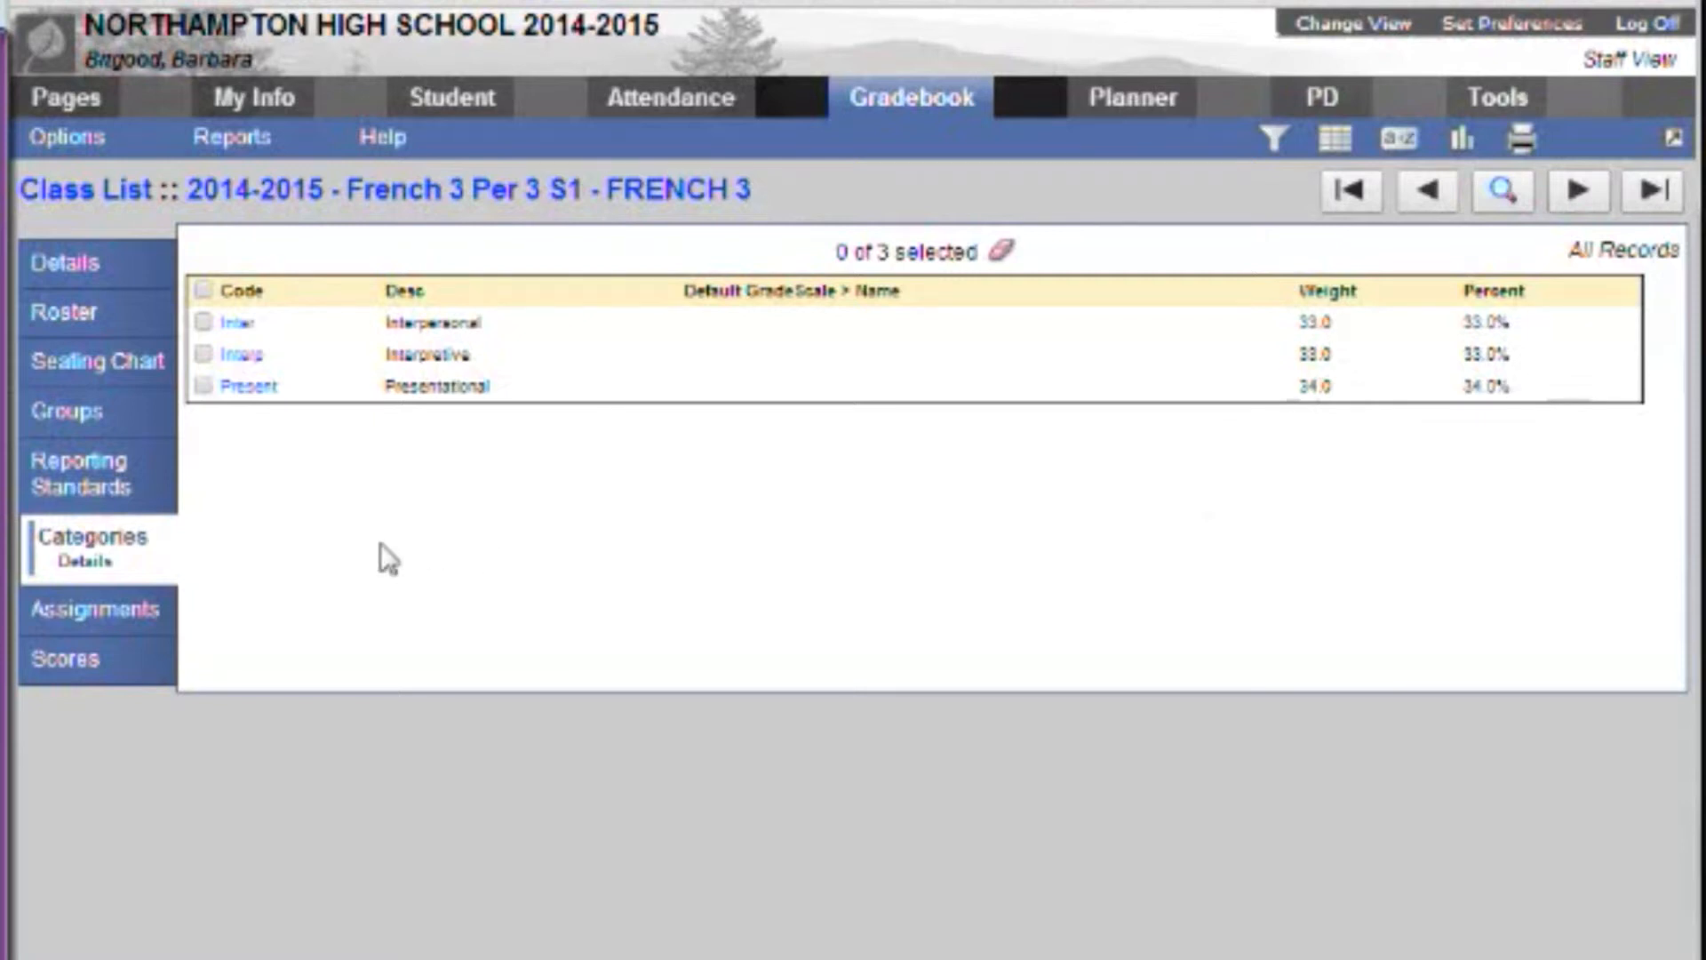
click(60, 147)
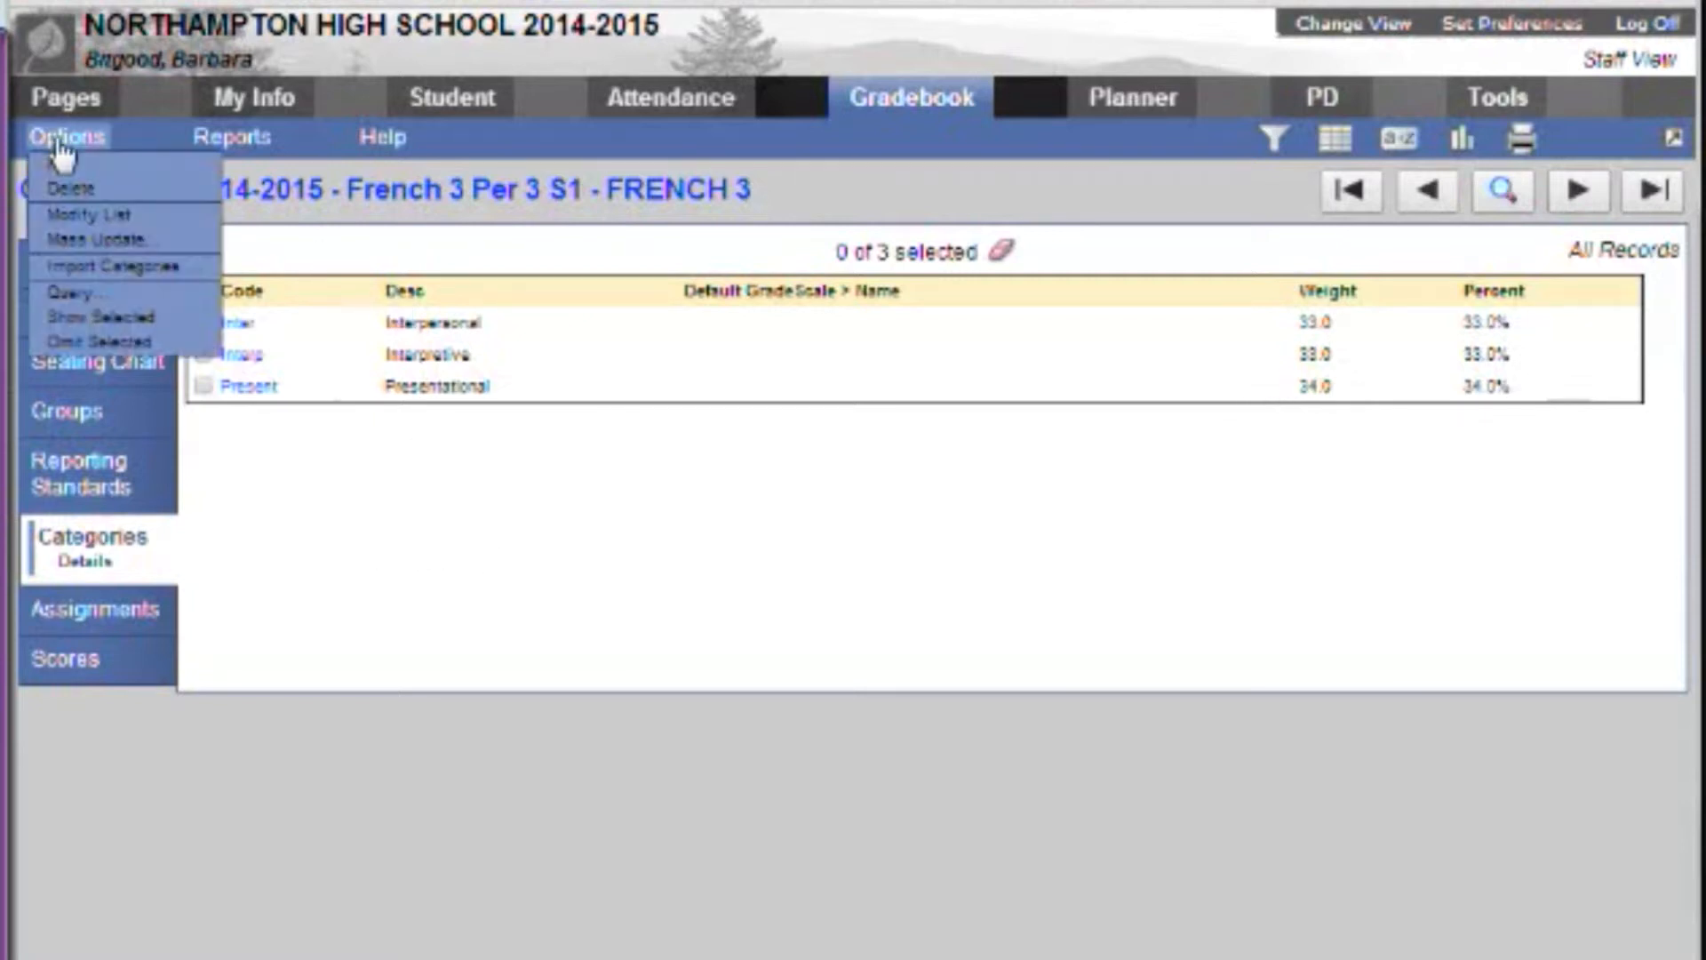
click(147, 164)
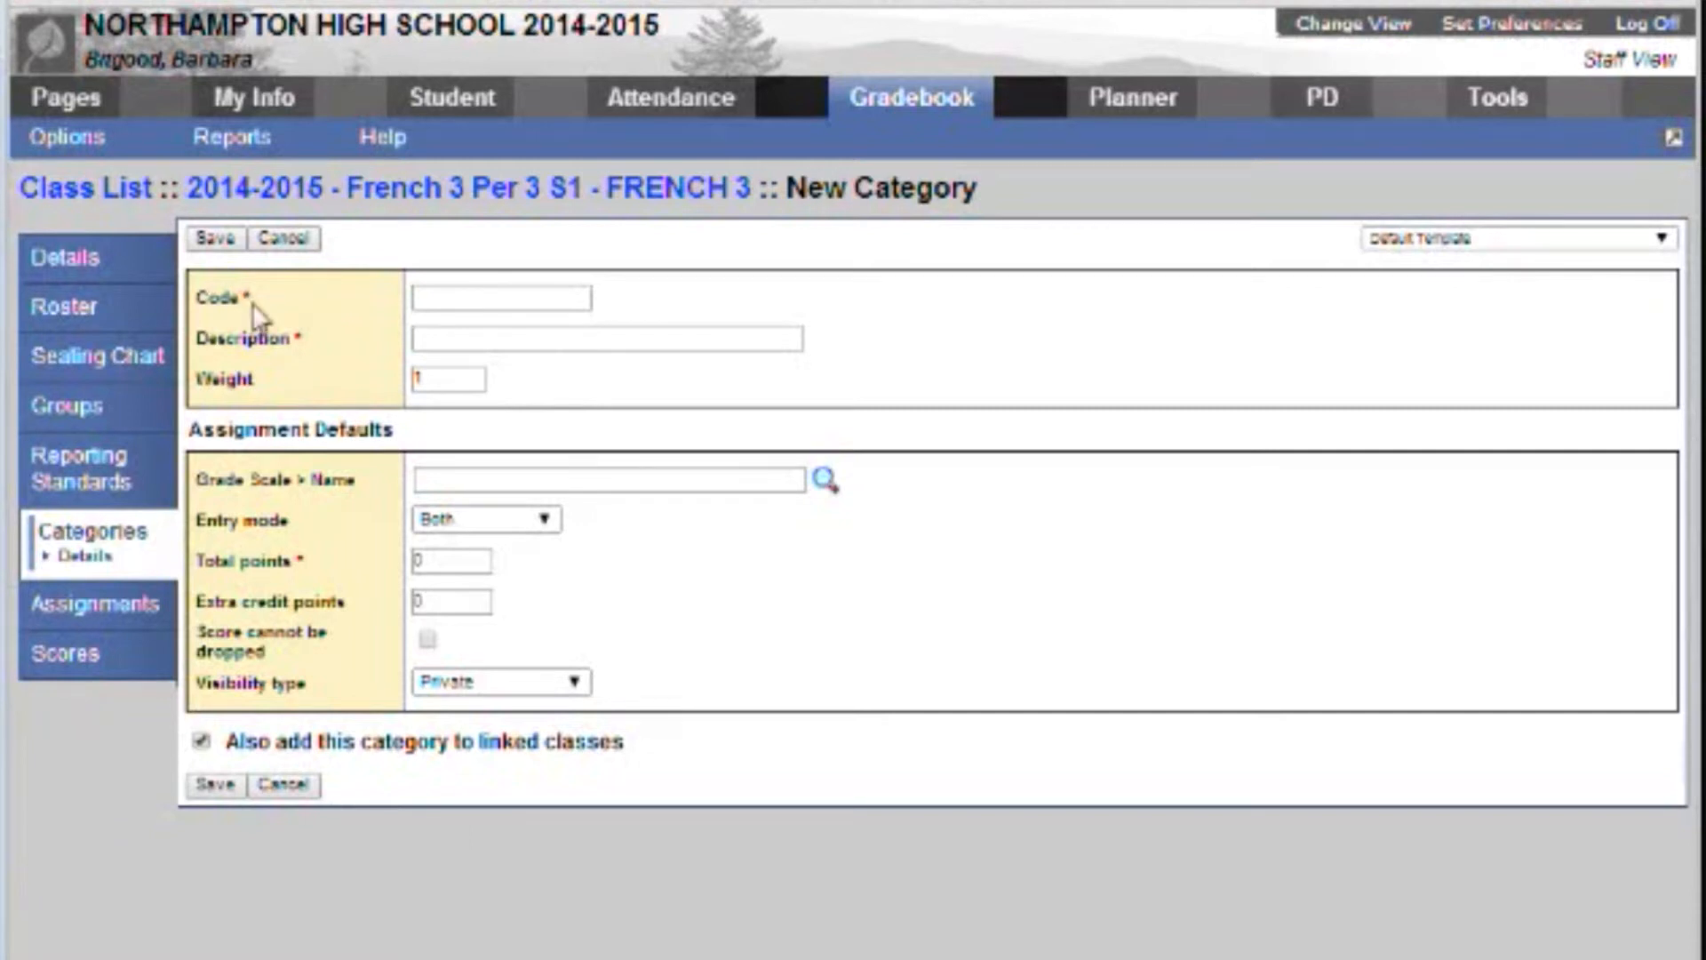
click(454, 298)
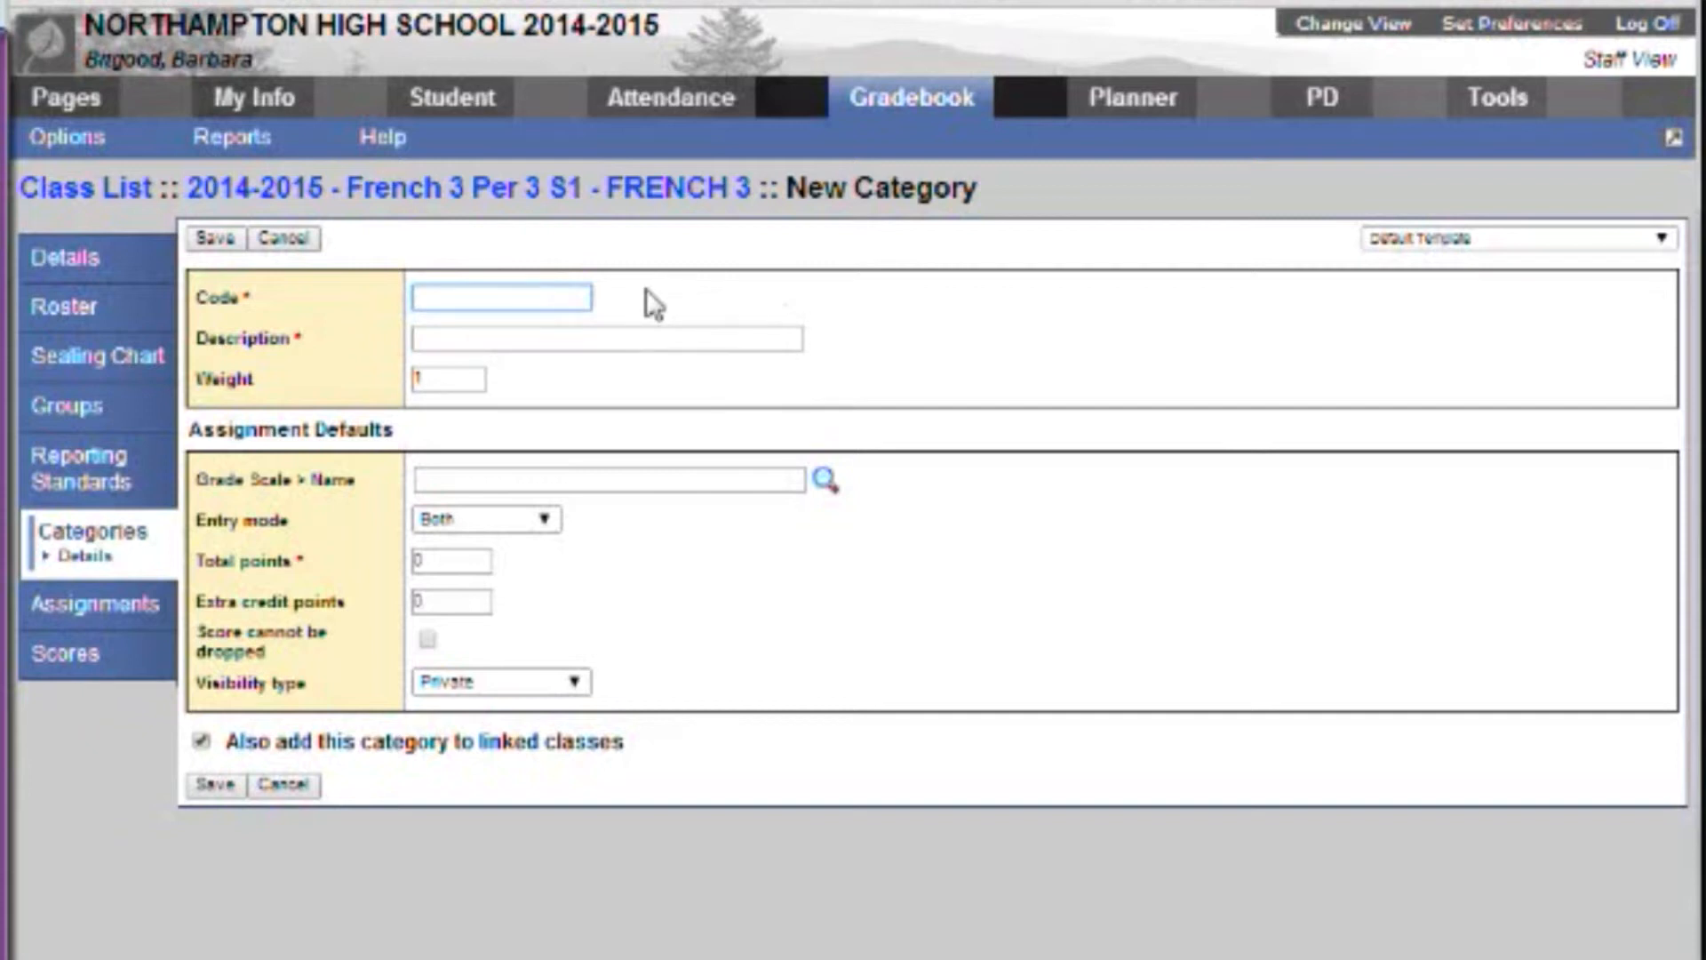
text(Test)
click(645, 338)
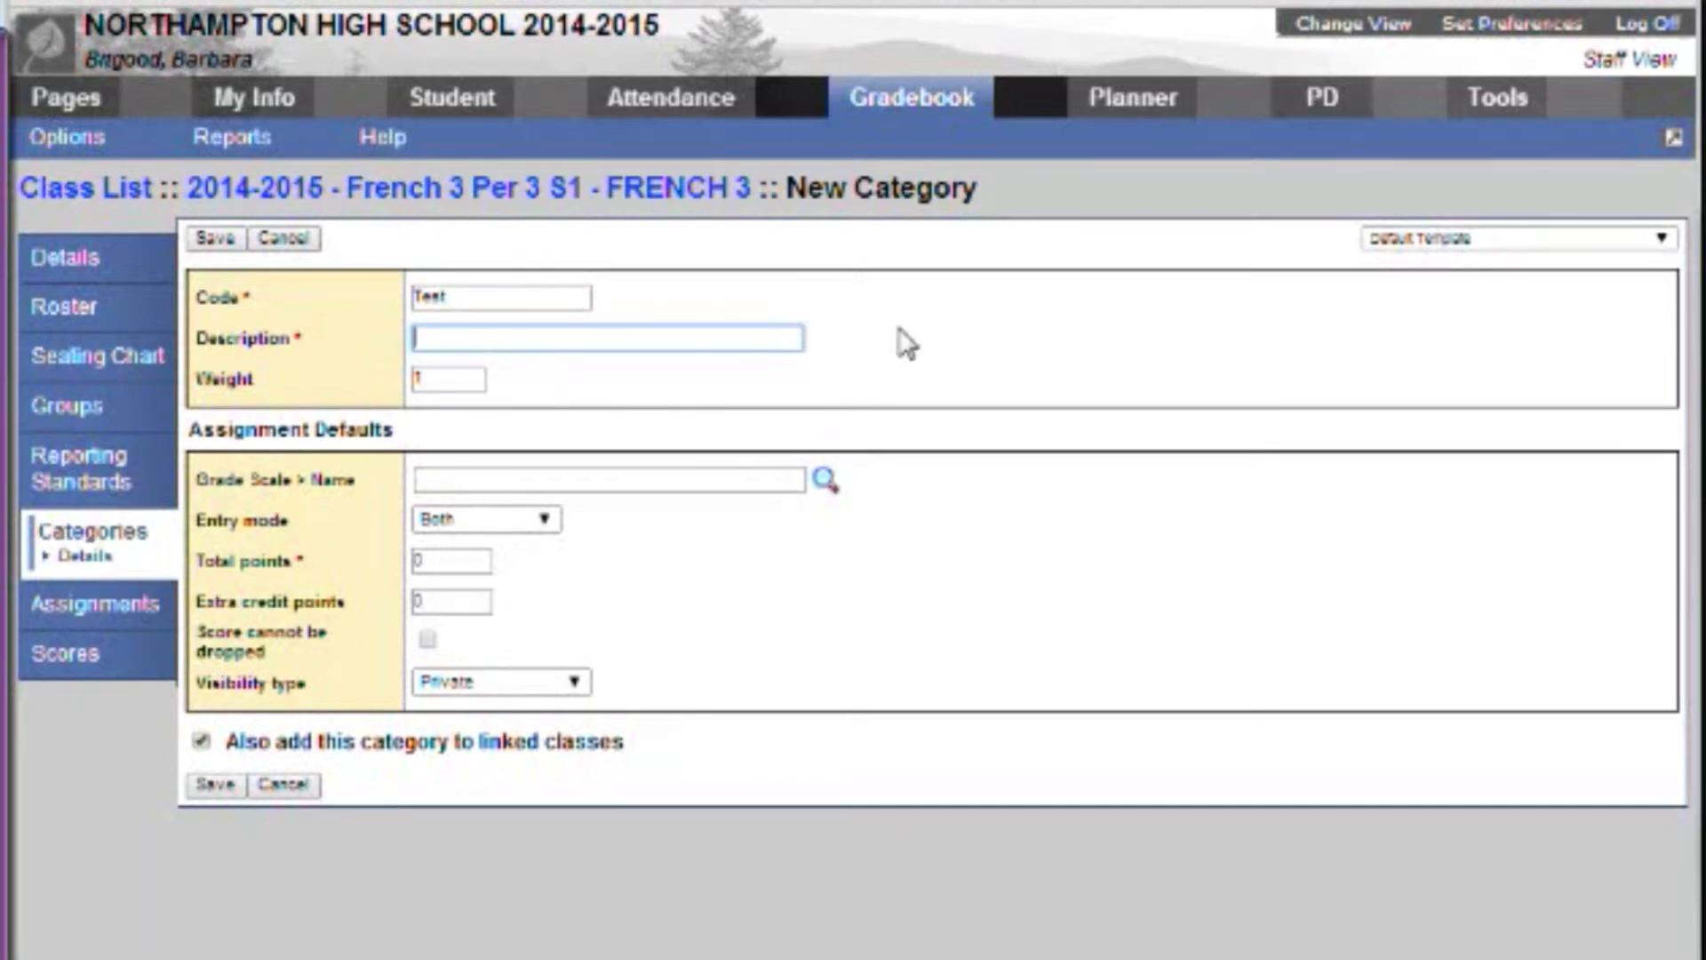
text(Tests & Quizzes)
key(Tab)
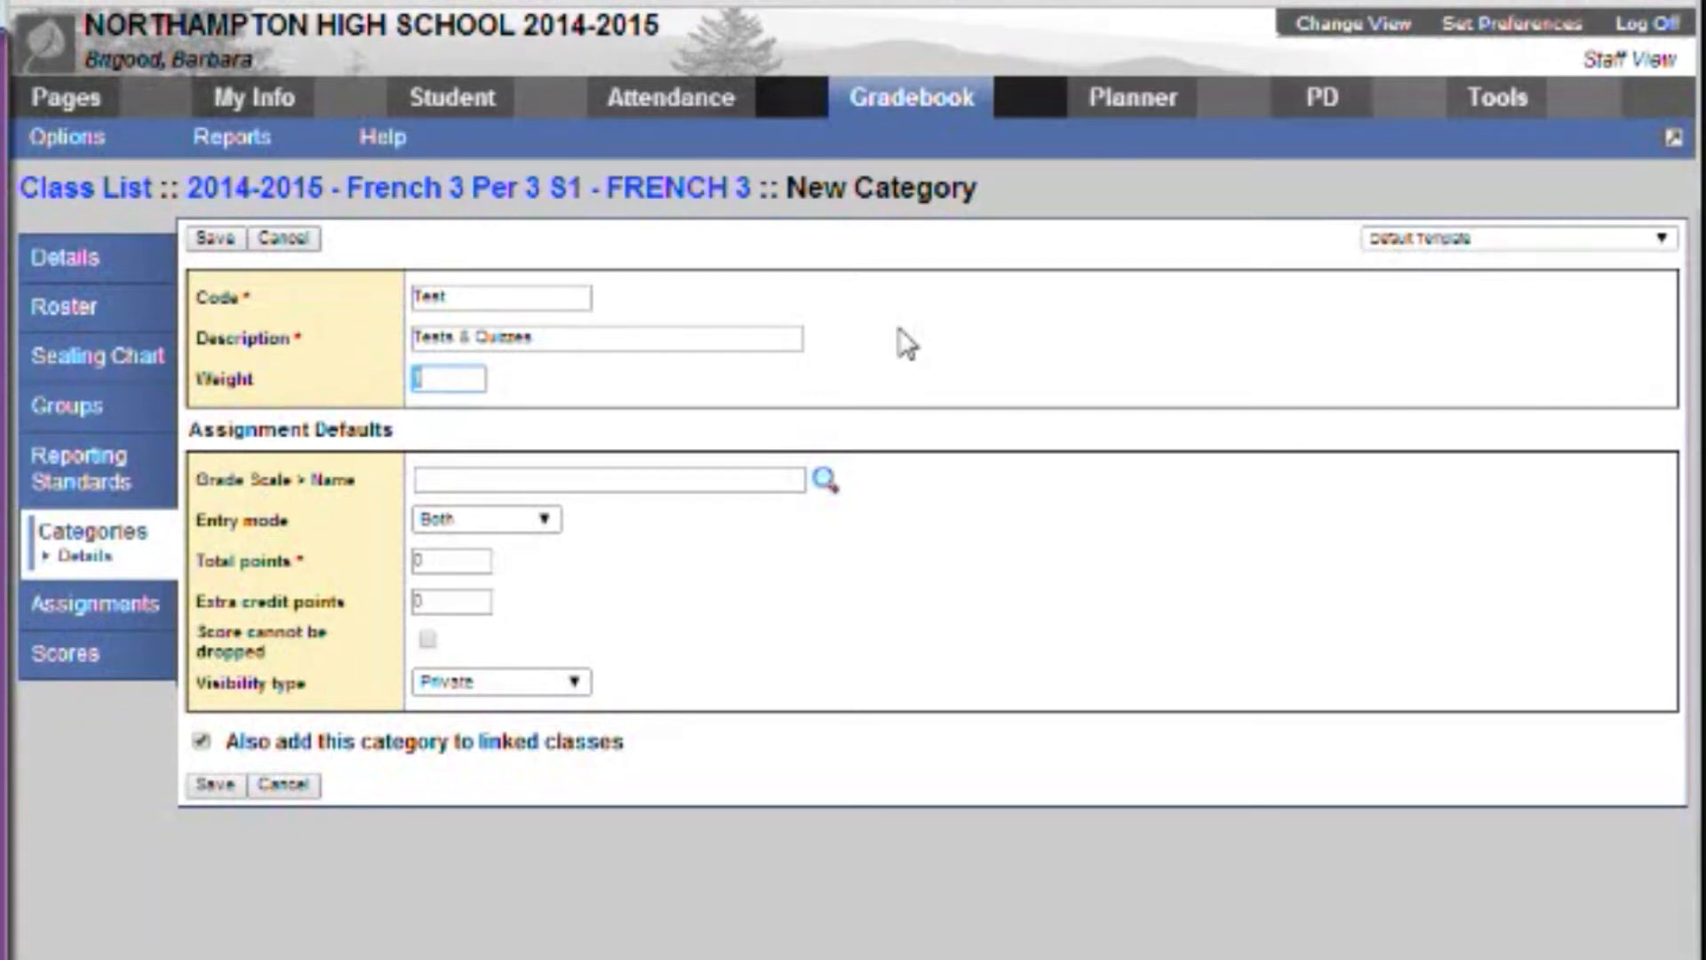
text(50)
key(Tab)
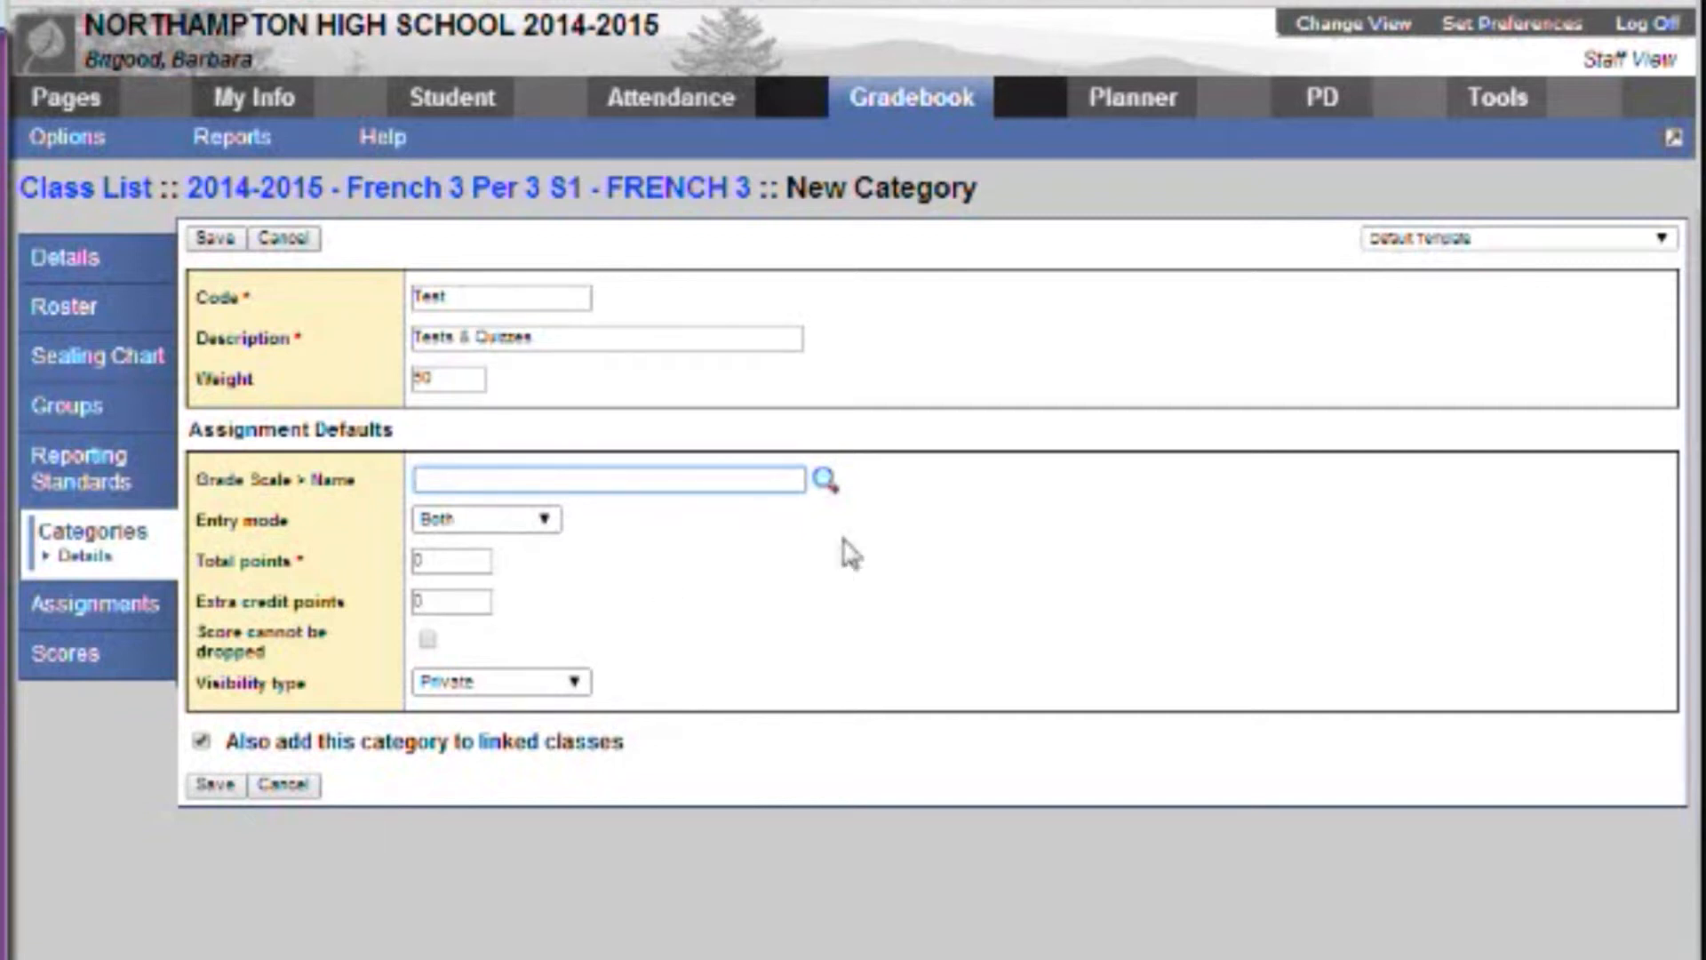
Assign High School Grade Scale as the category's default grade scale and keep the entry mode at Both
click(824, 481)
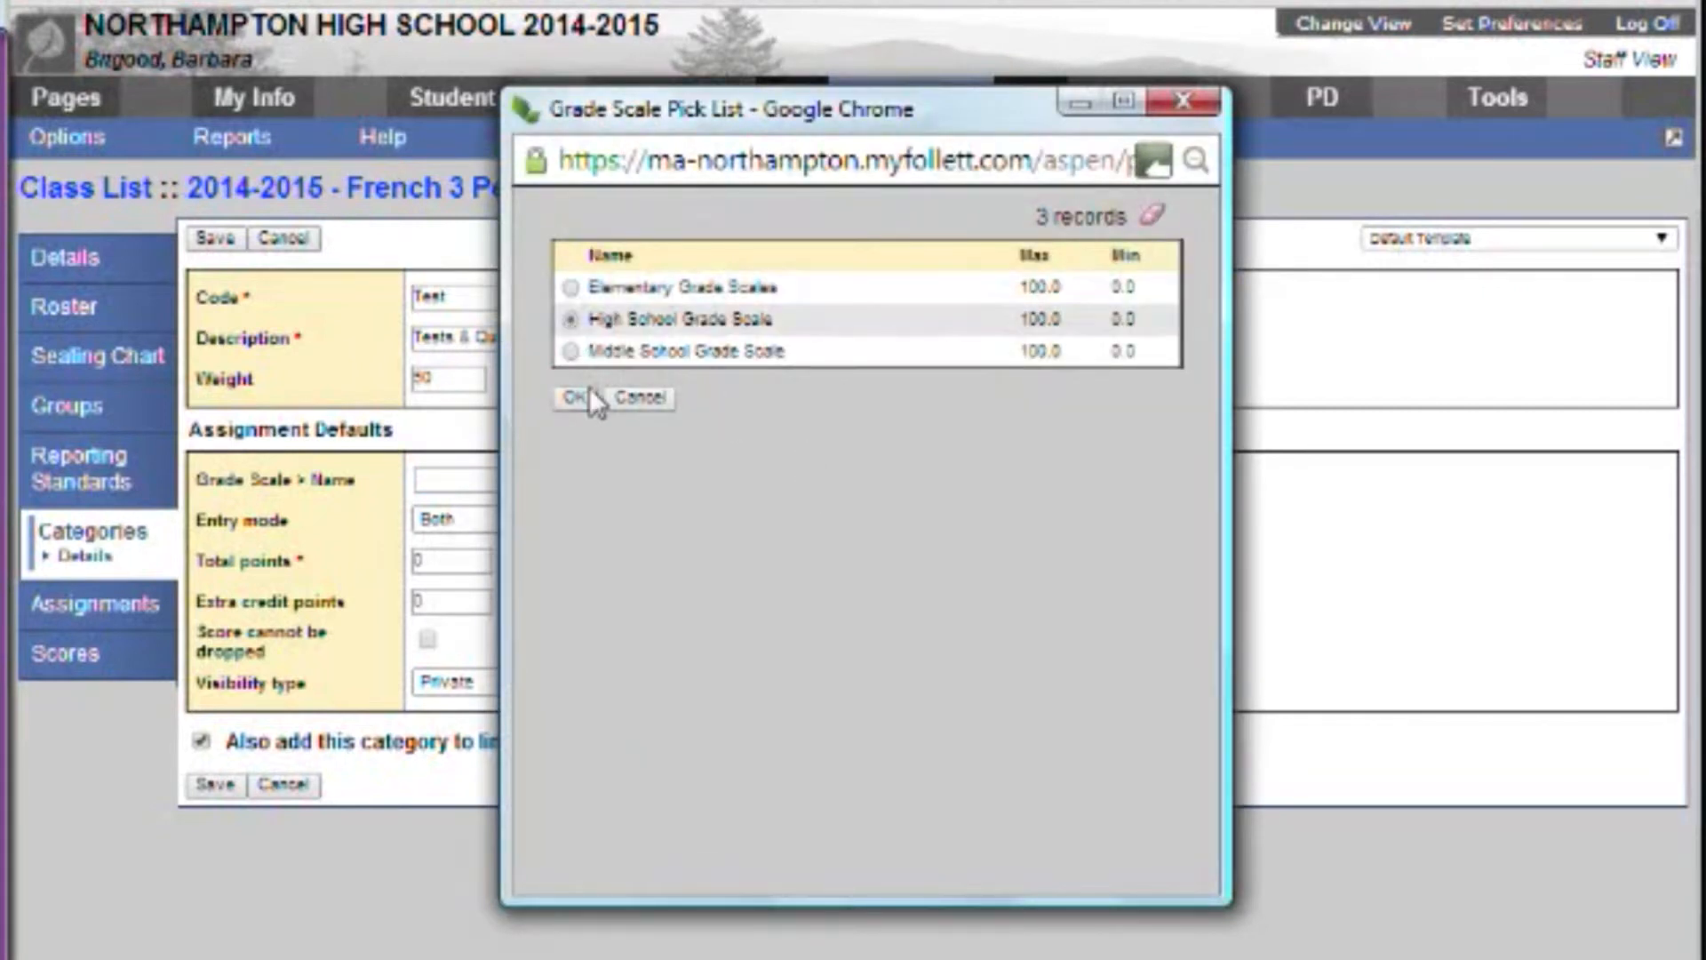
click(579, 400)
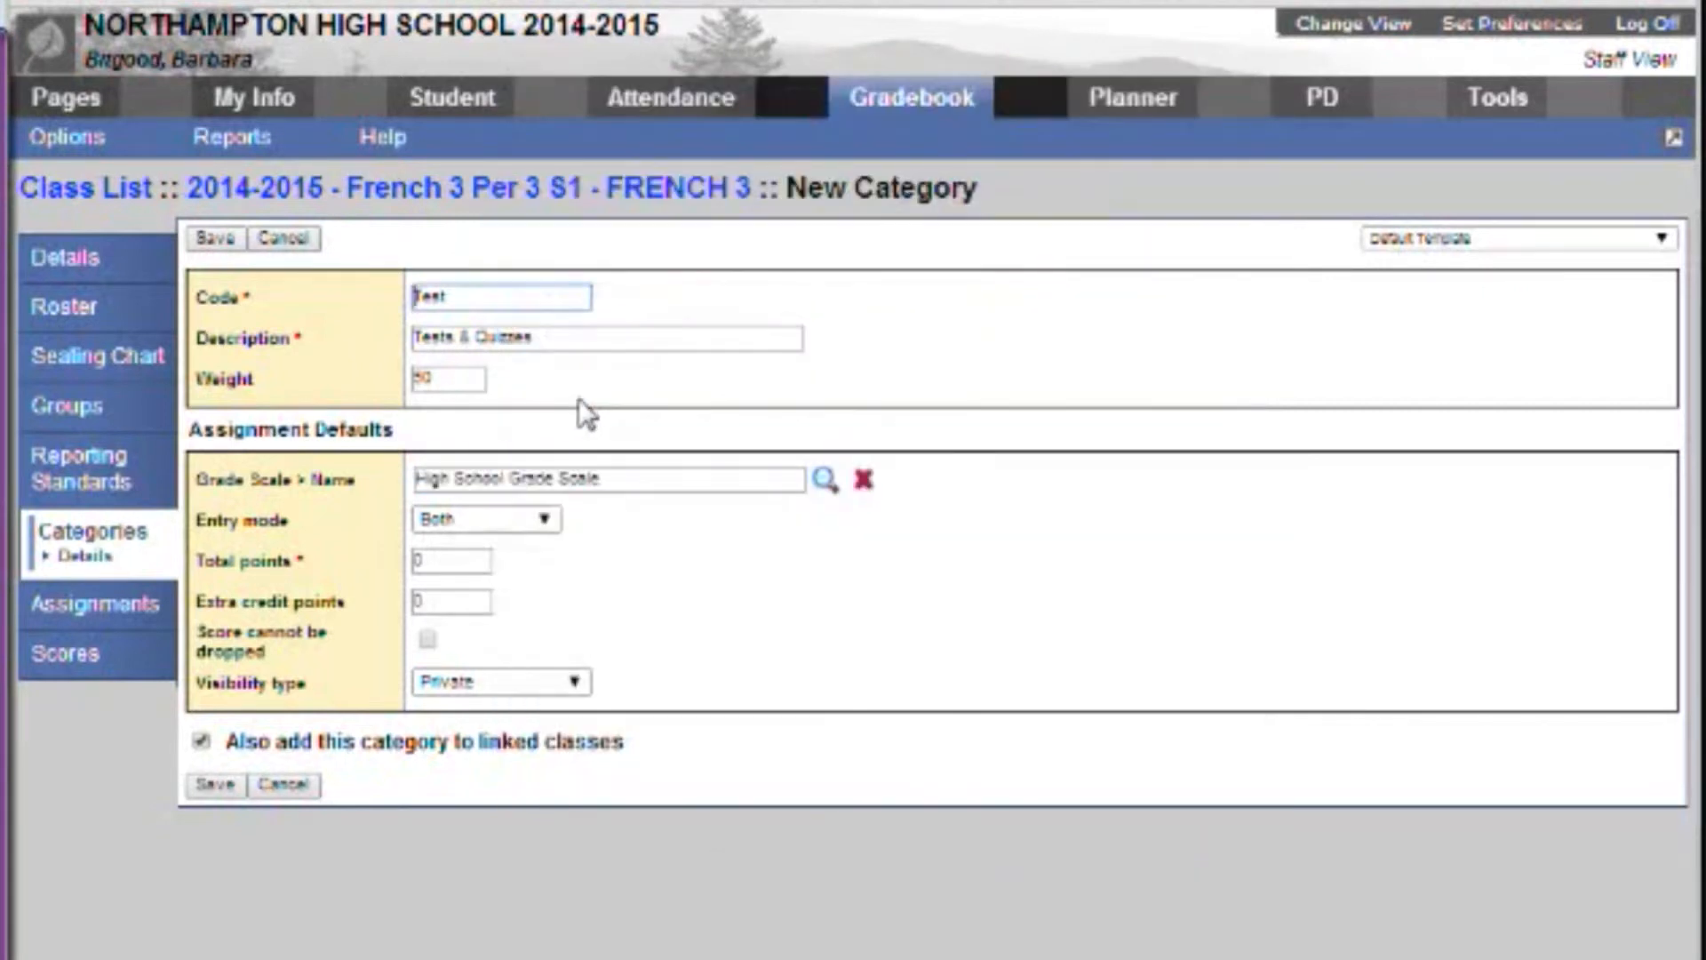
click(556, 521)
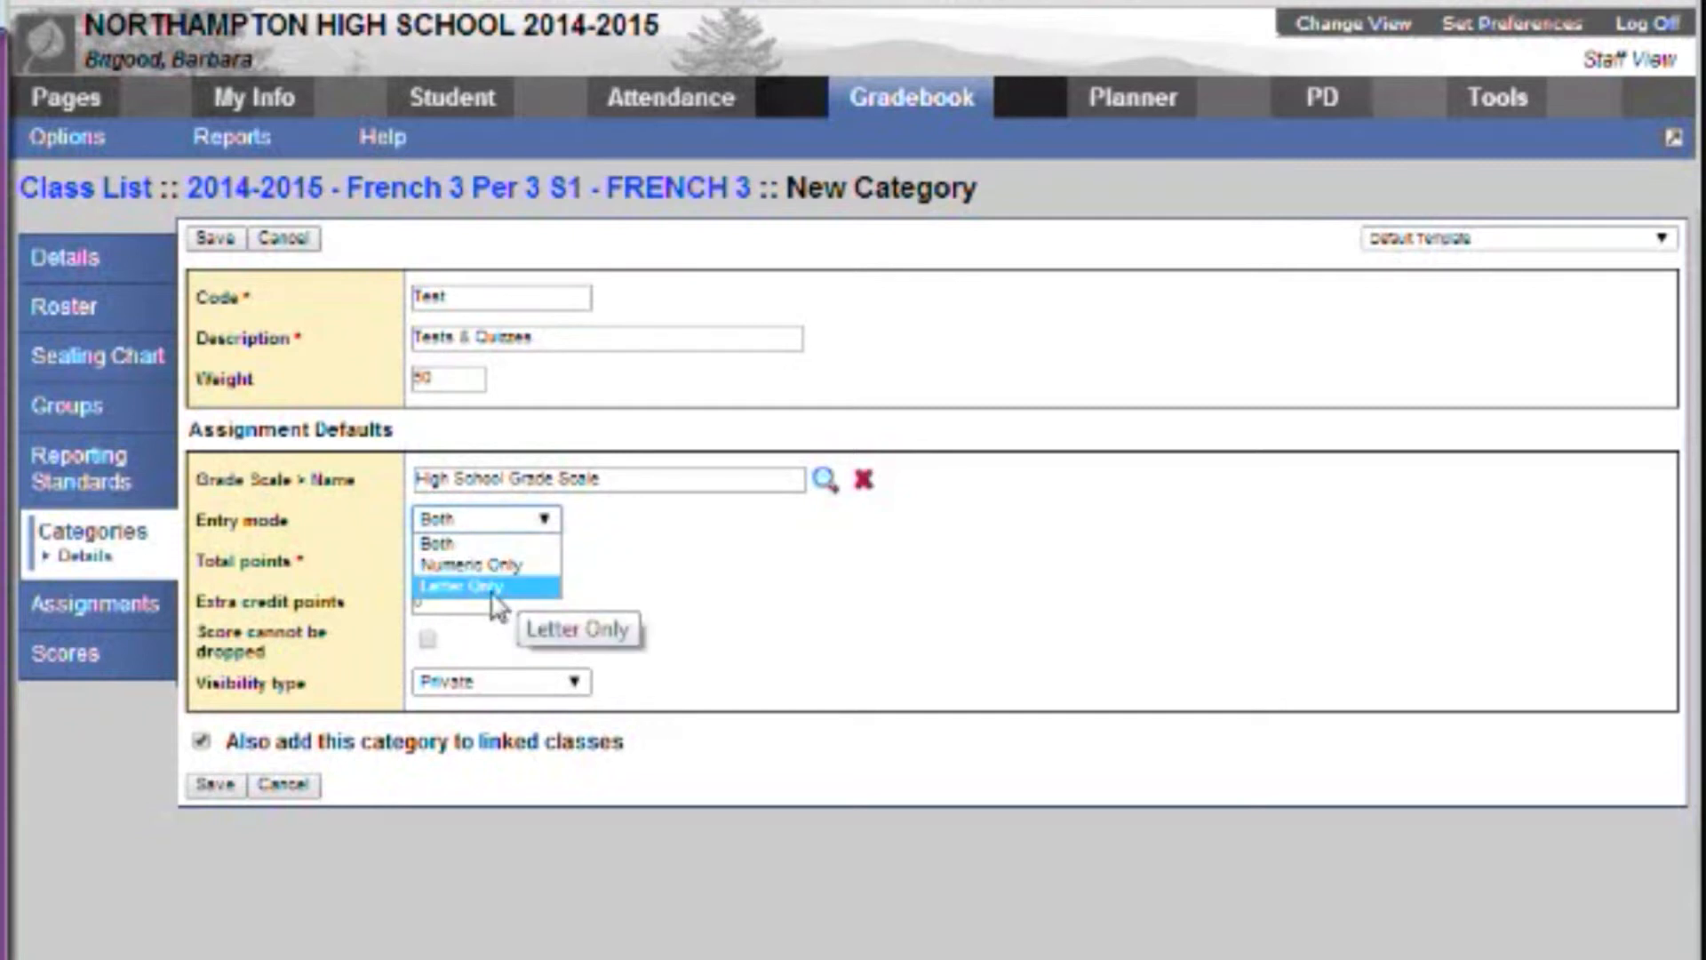
click(456, 543)
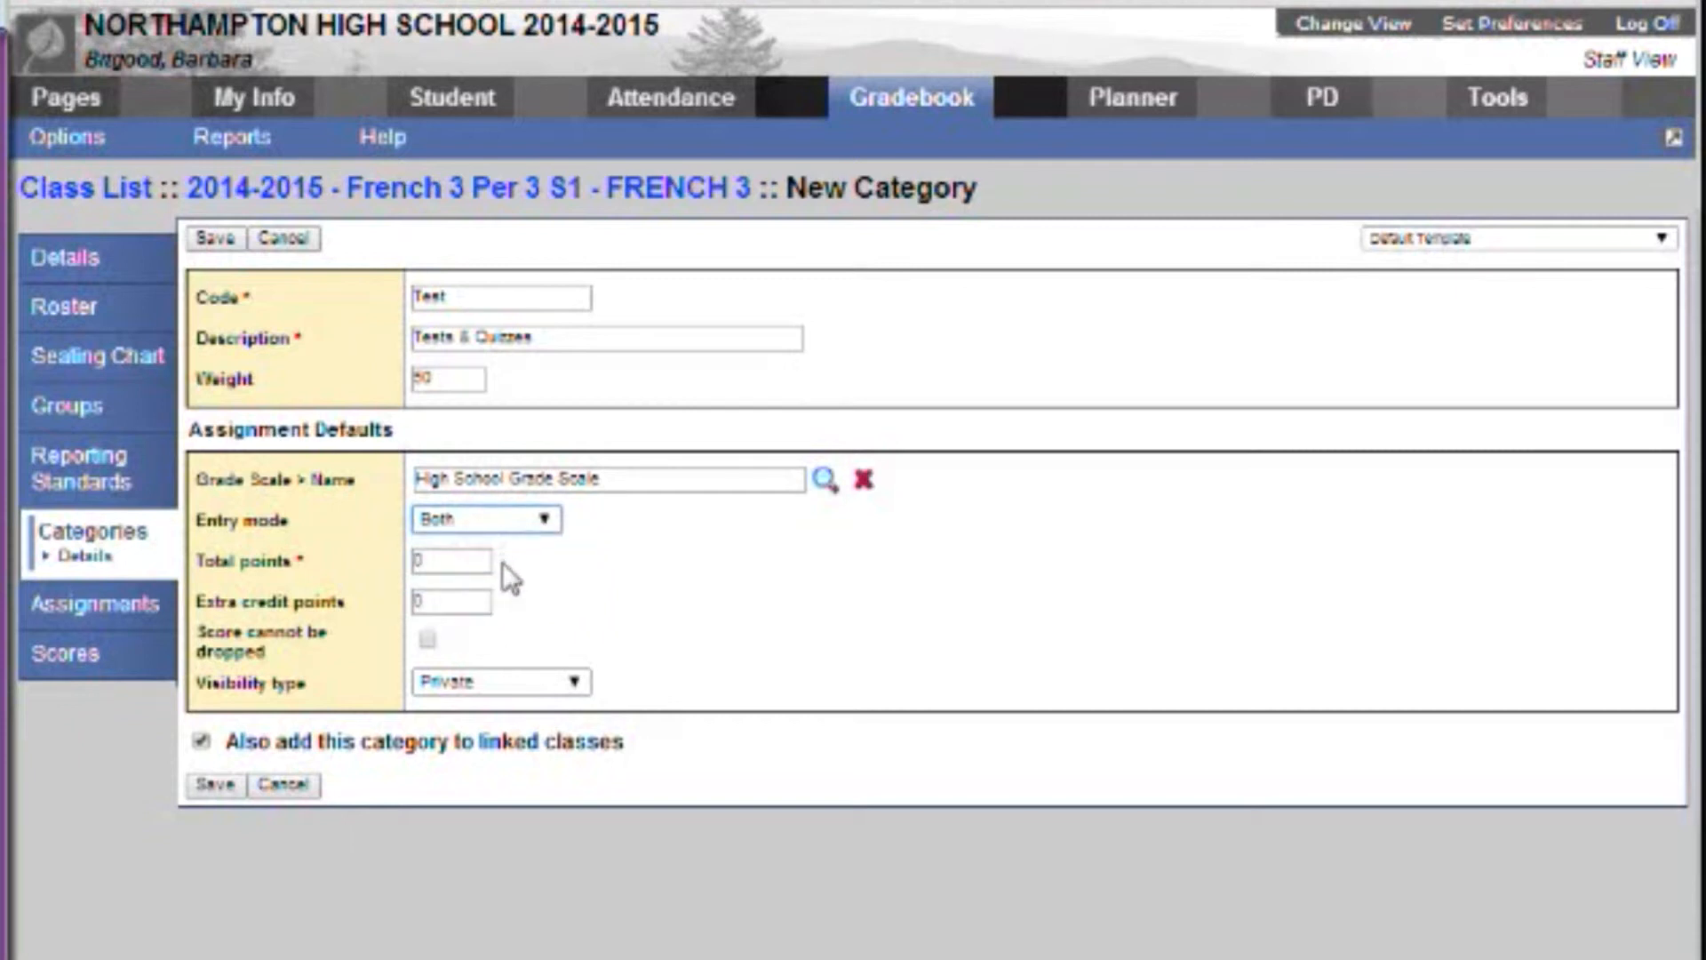
Set the category's default total points to 100 and its extra credit points to 5
click(451, 561)
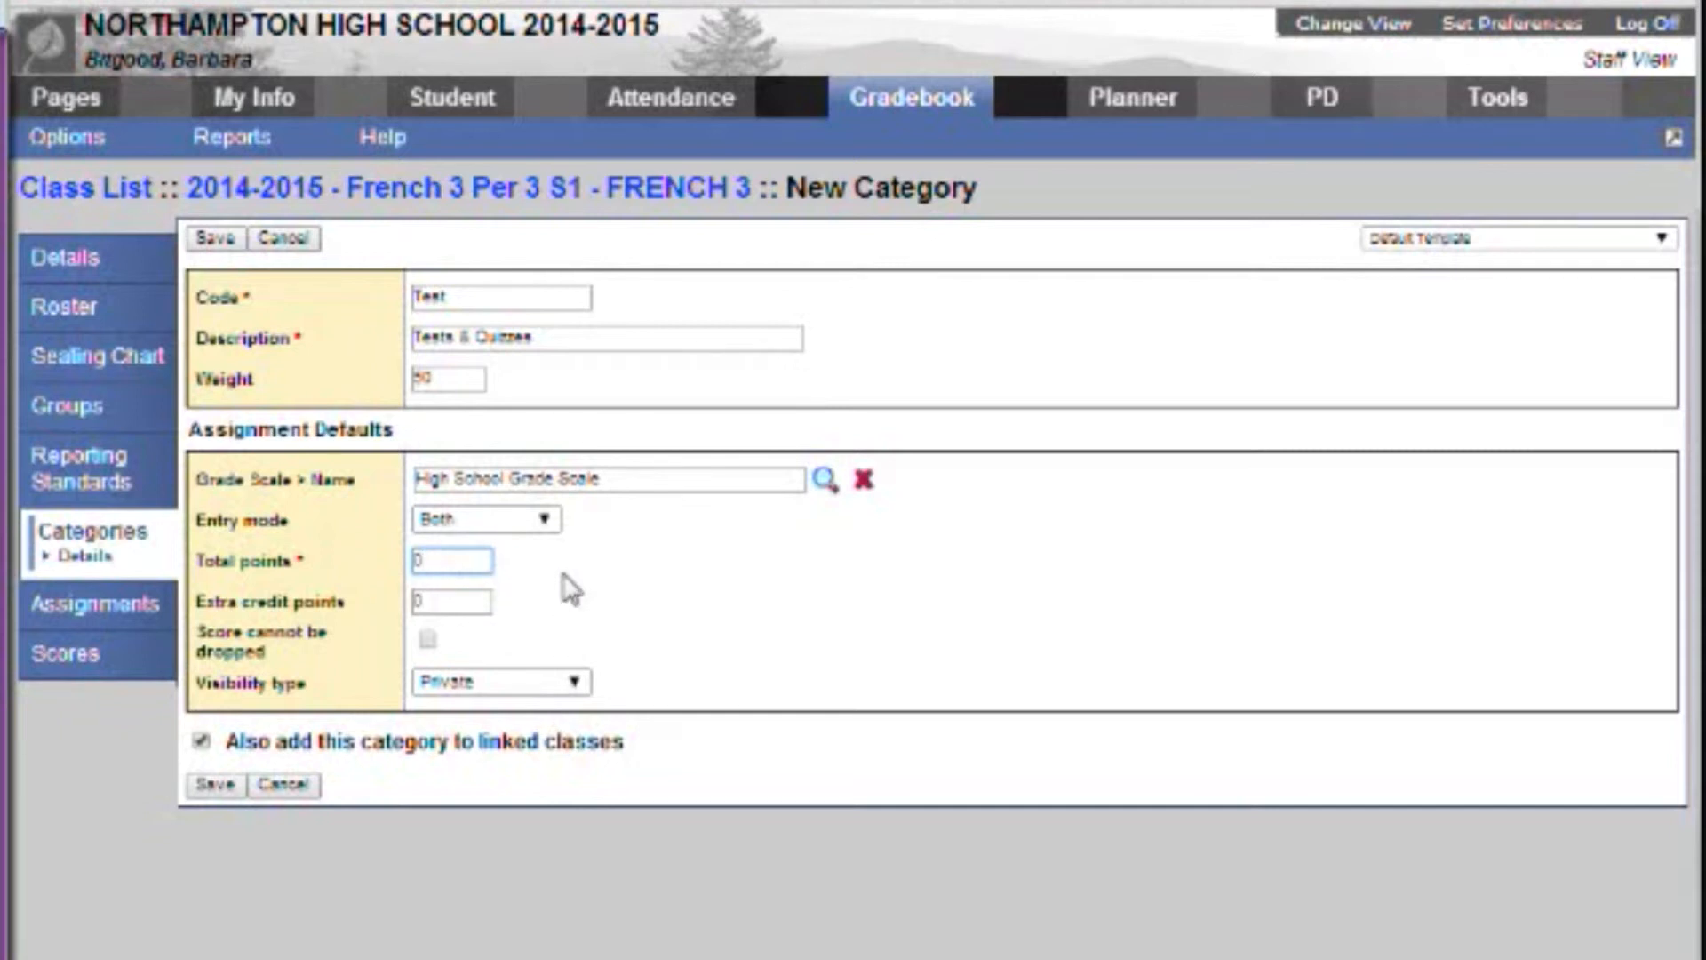
key(BackSpace)
text(100)
click(469, 602)
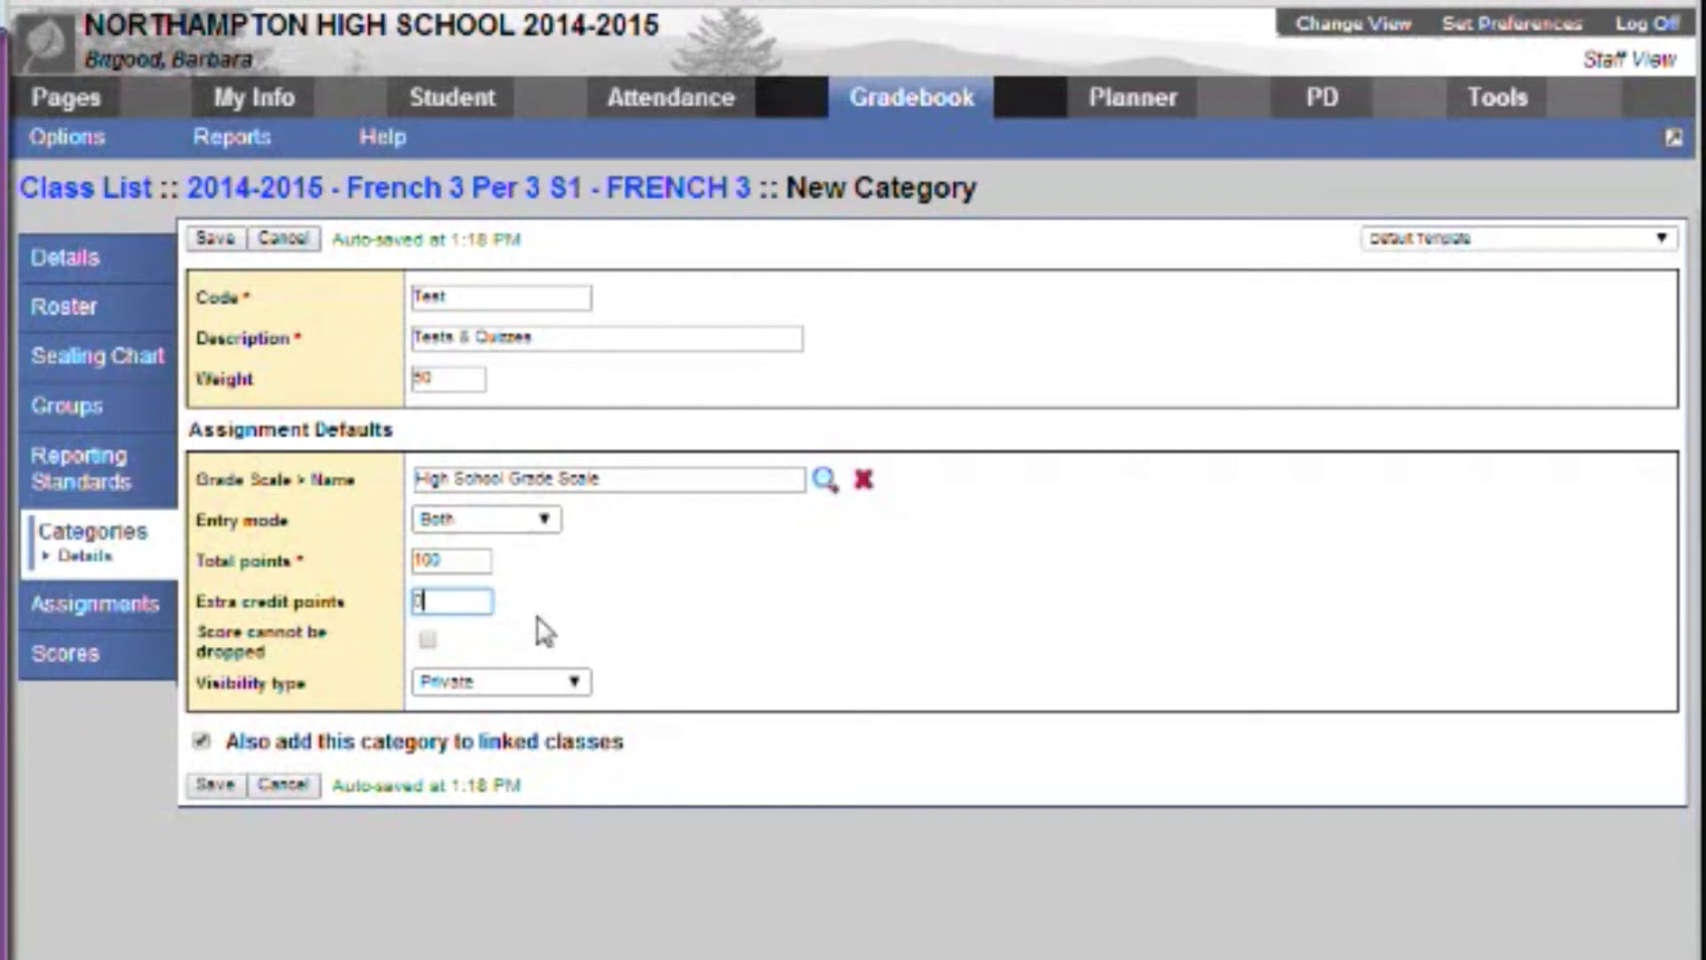
key(BackSpace)
text(5)
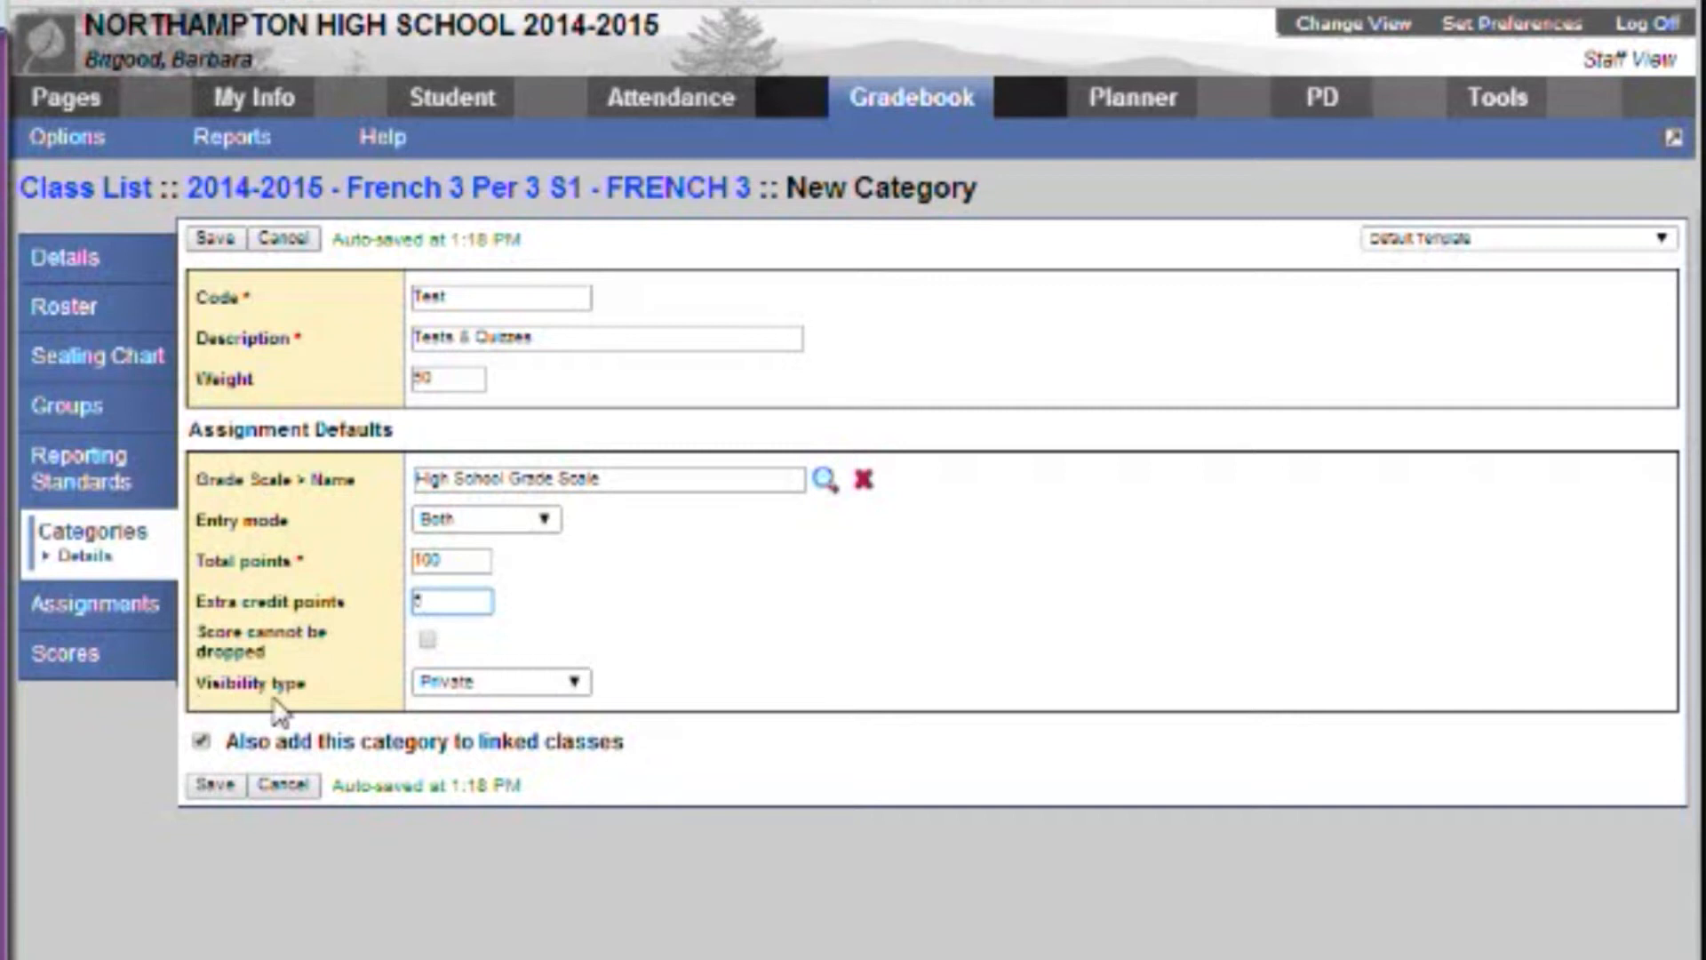
Set the Tests & Quizzes category's visibility type to Public and save the category
click(579, 686)
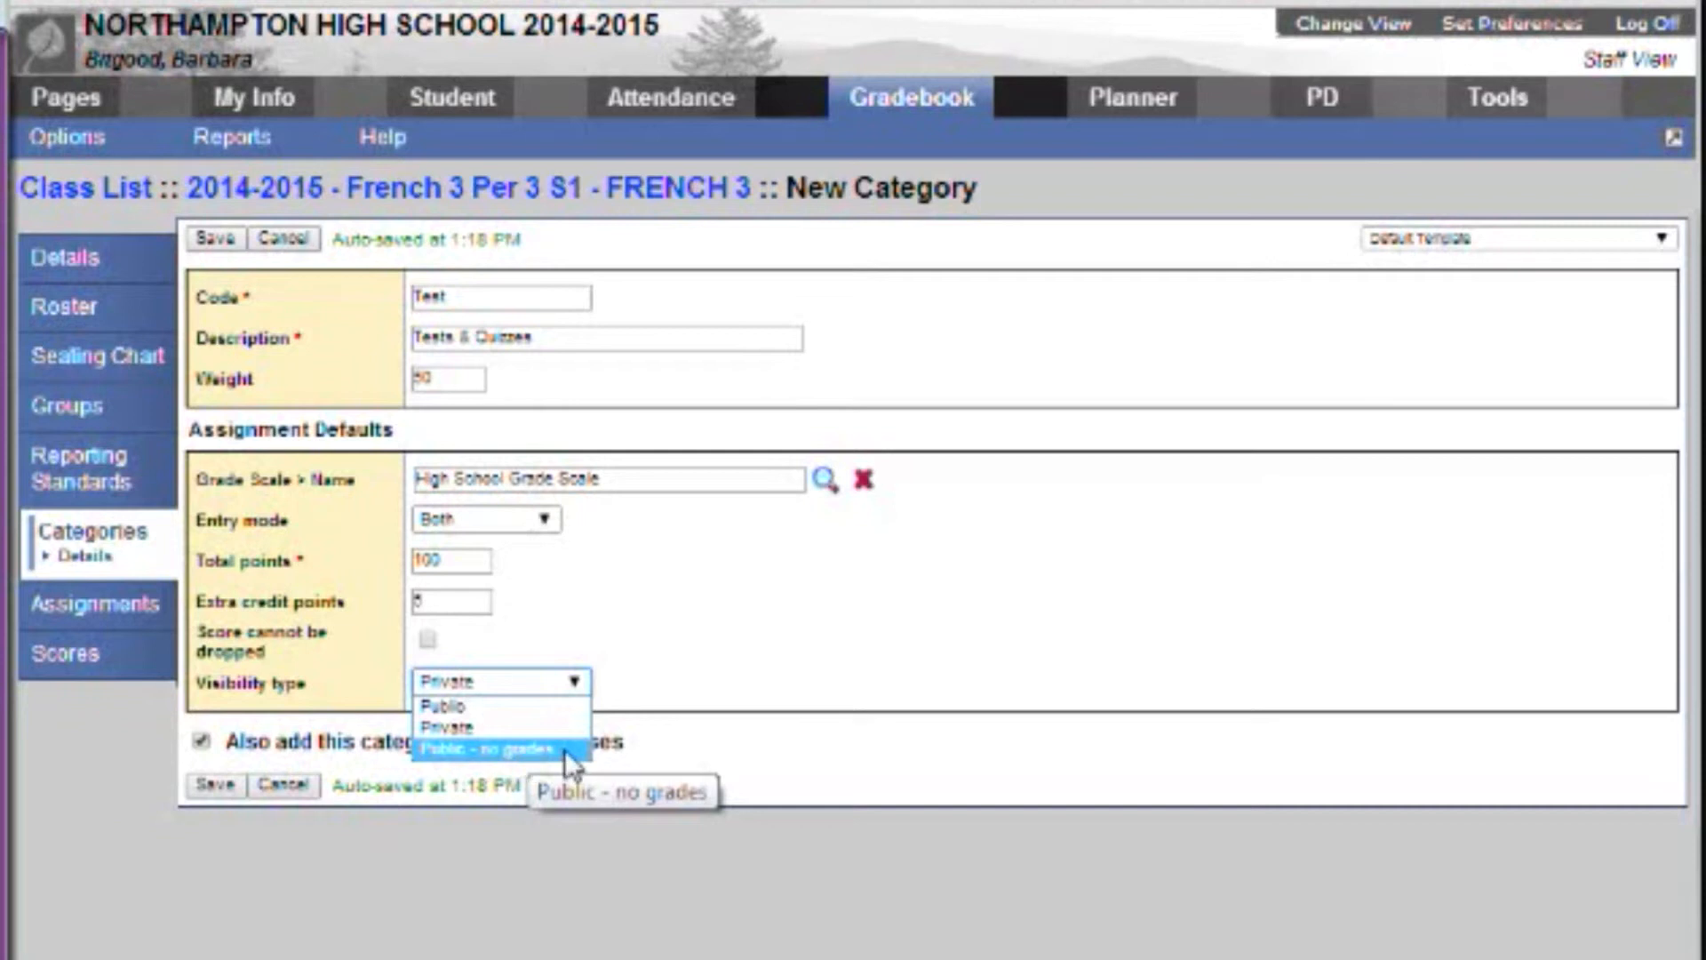
click(546, 704)
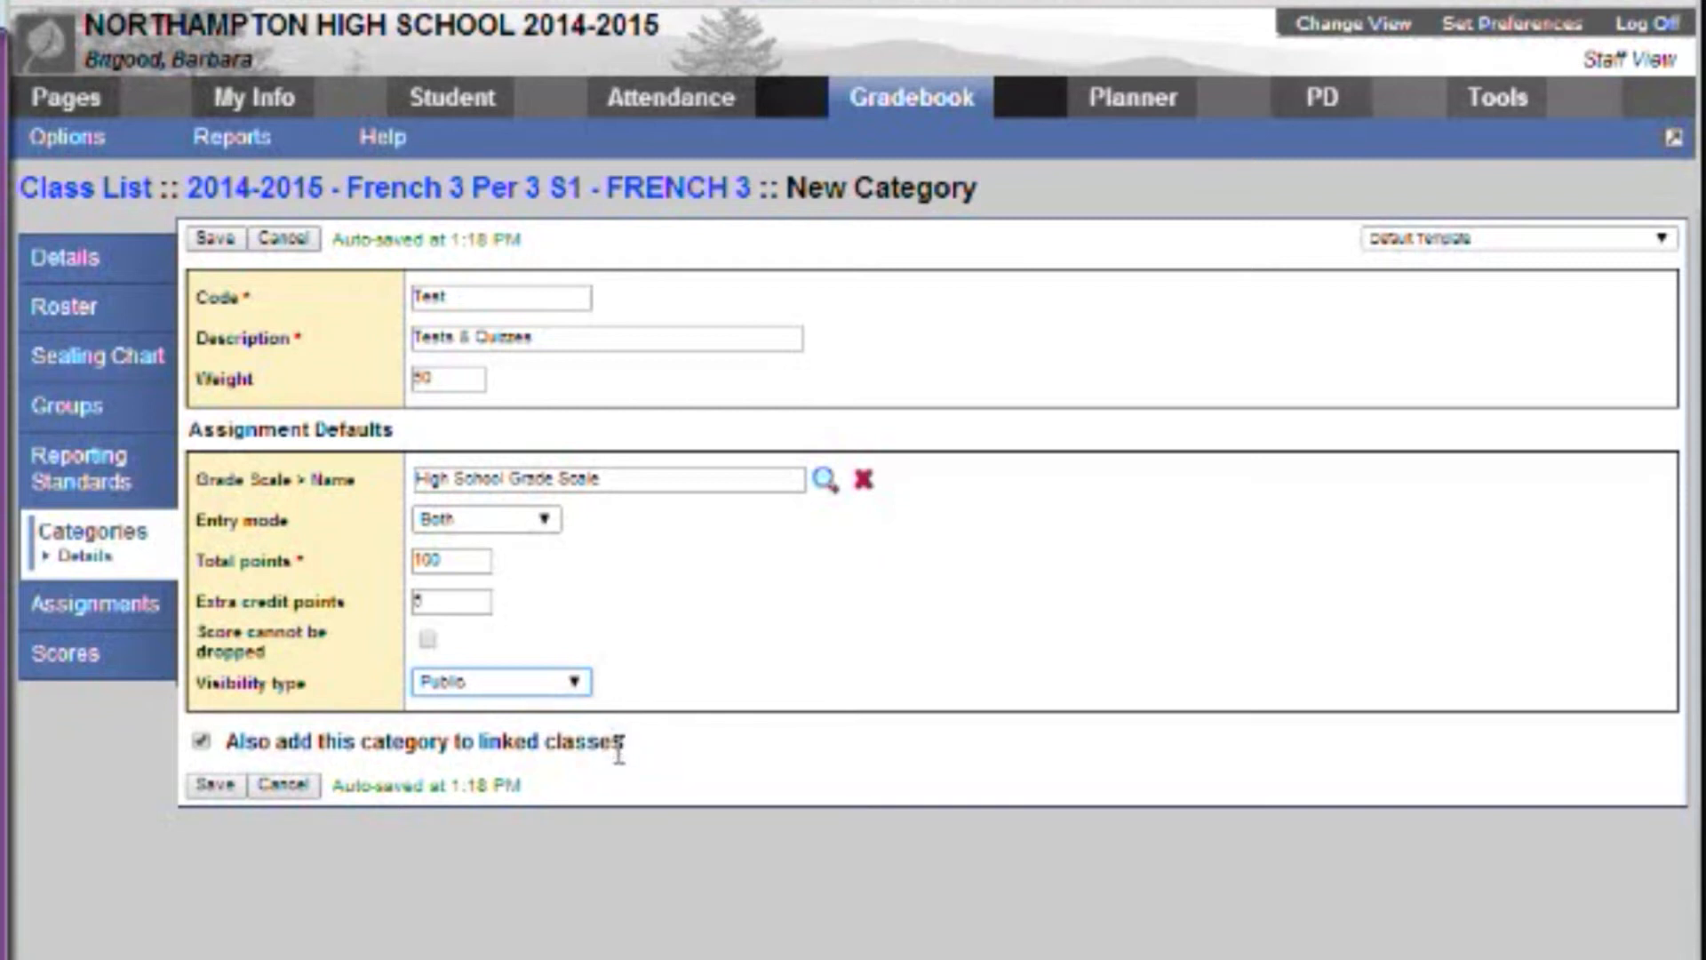
click(201, 742)
click(215, 786)
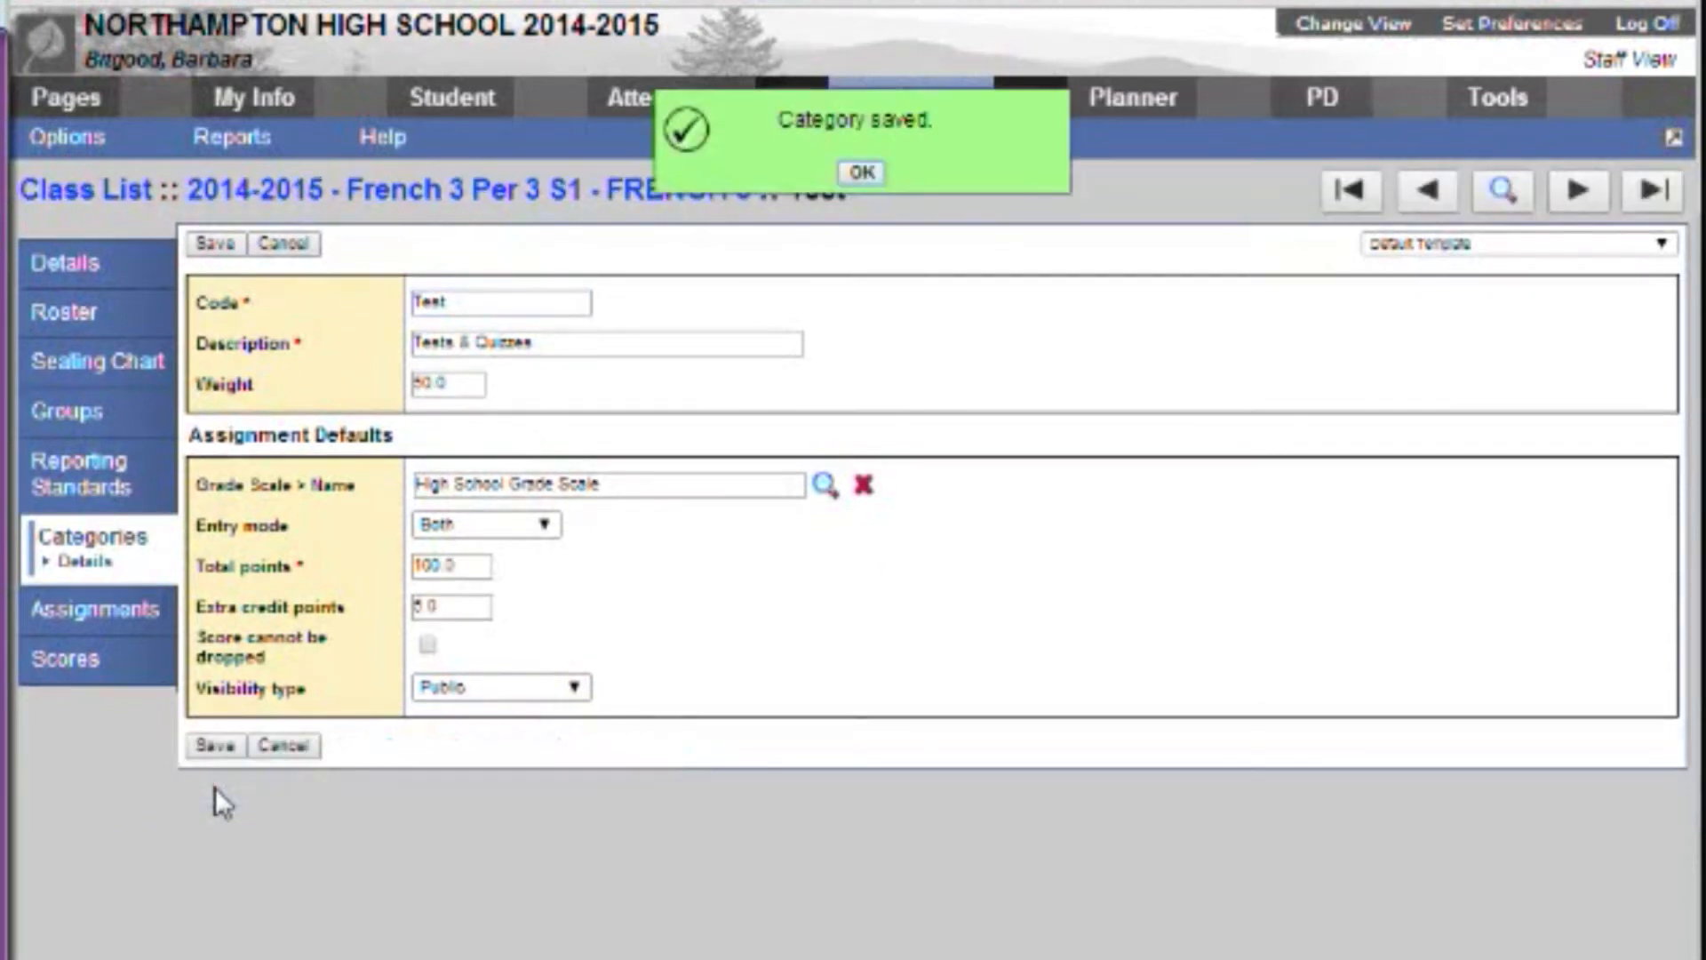
click(860, 172)
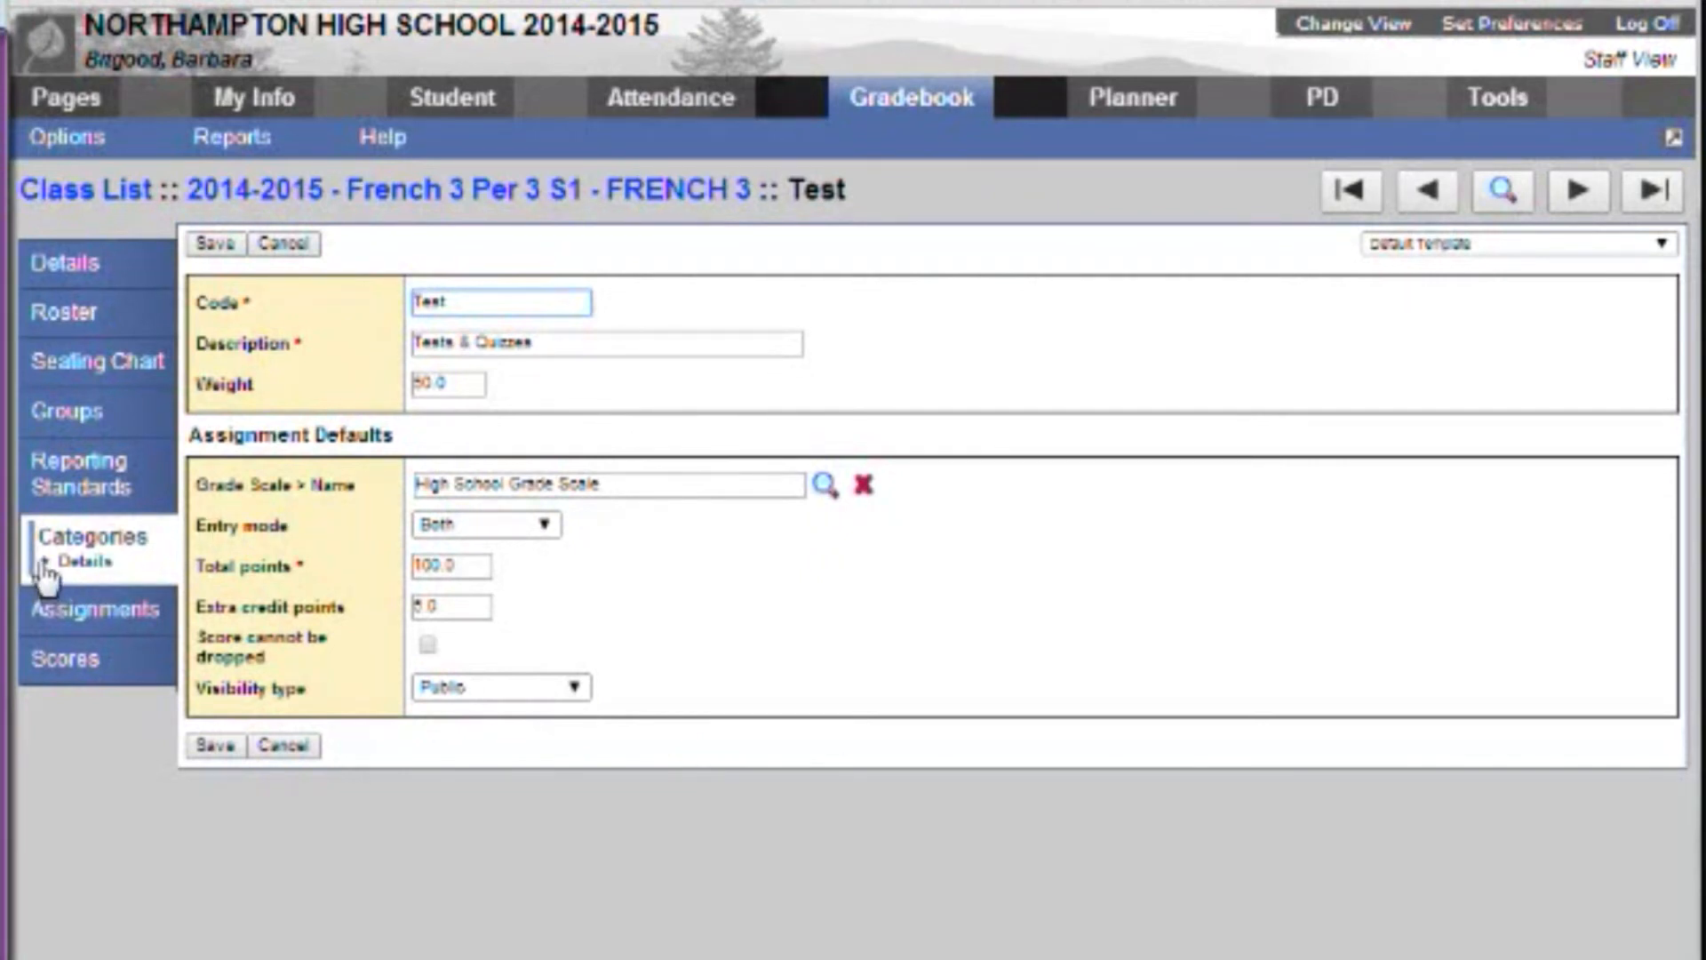
Delete the Test category from the category list of French 3 Per 3 S1
click(96, 560)
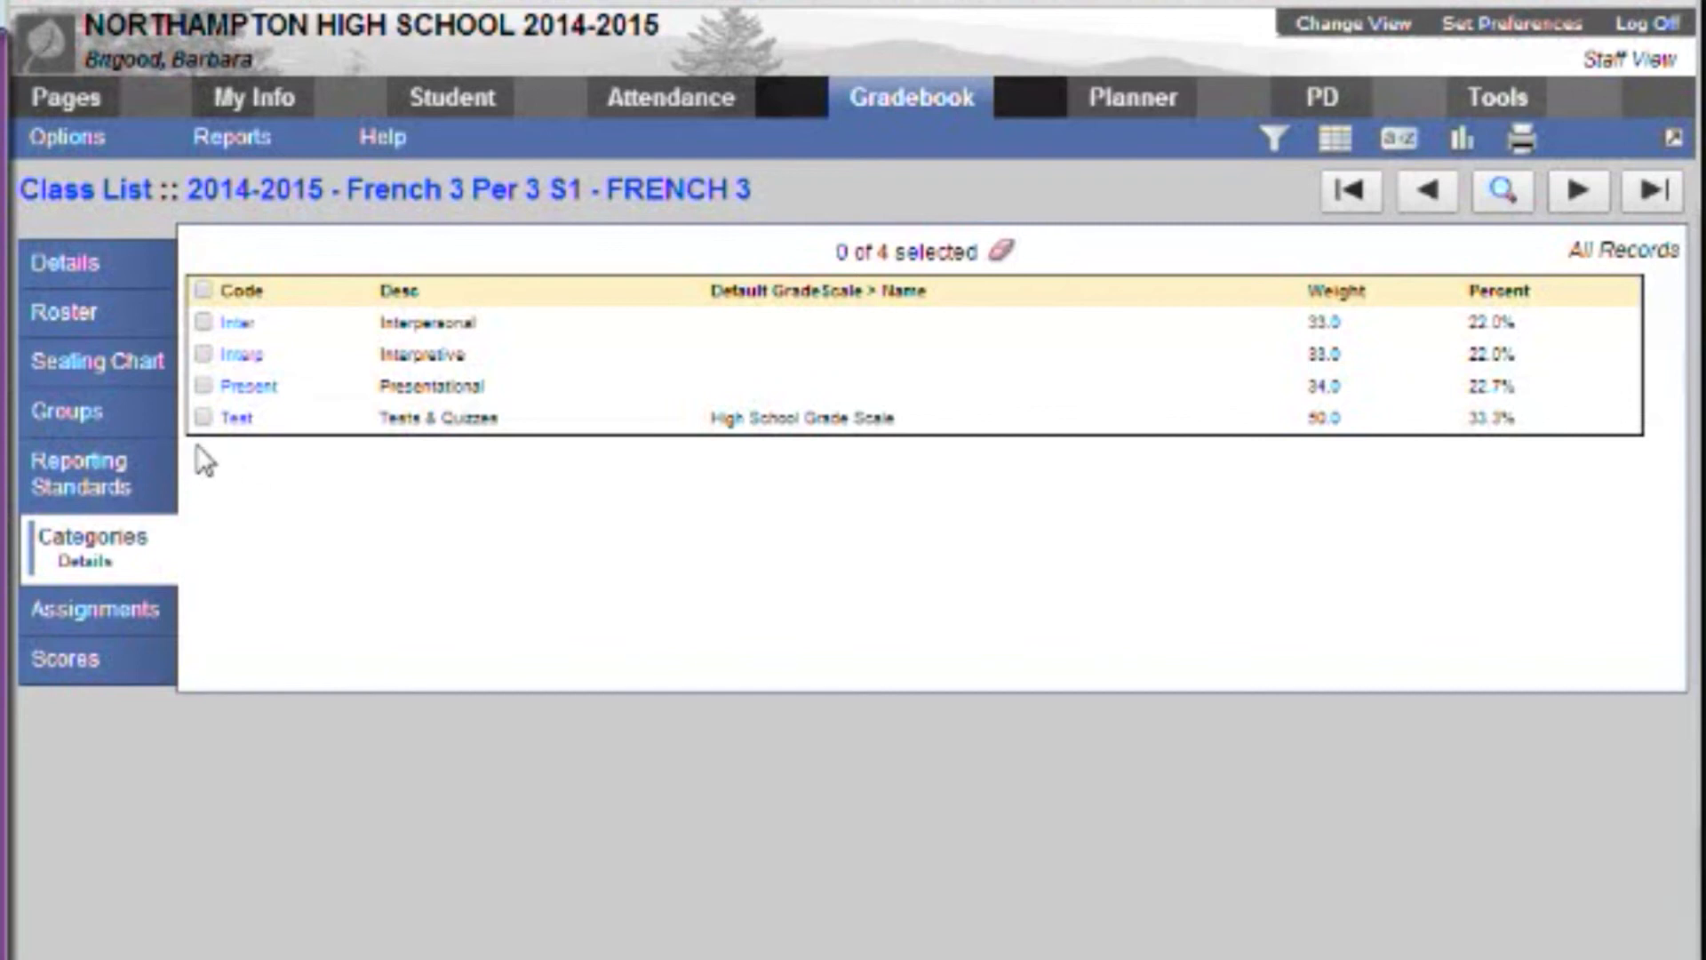
click(204, 417)
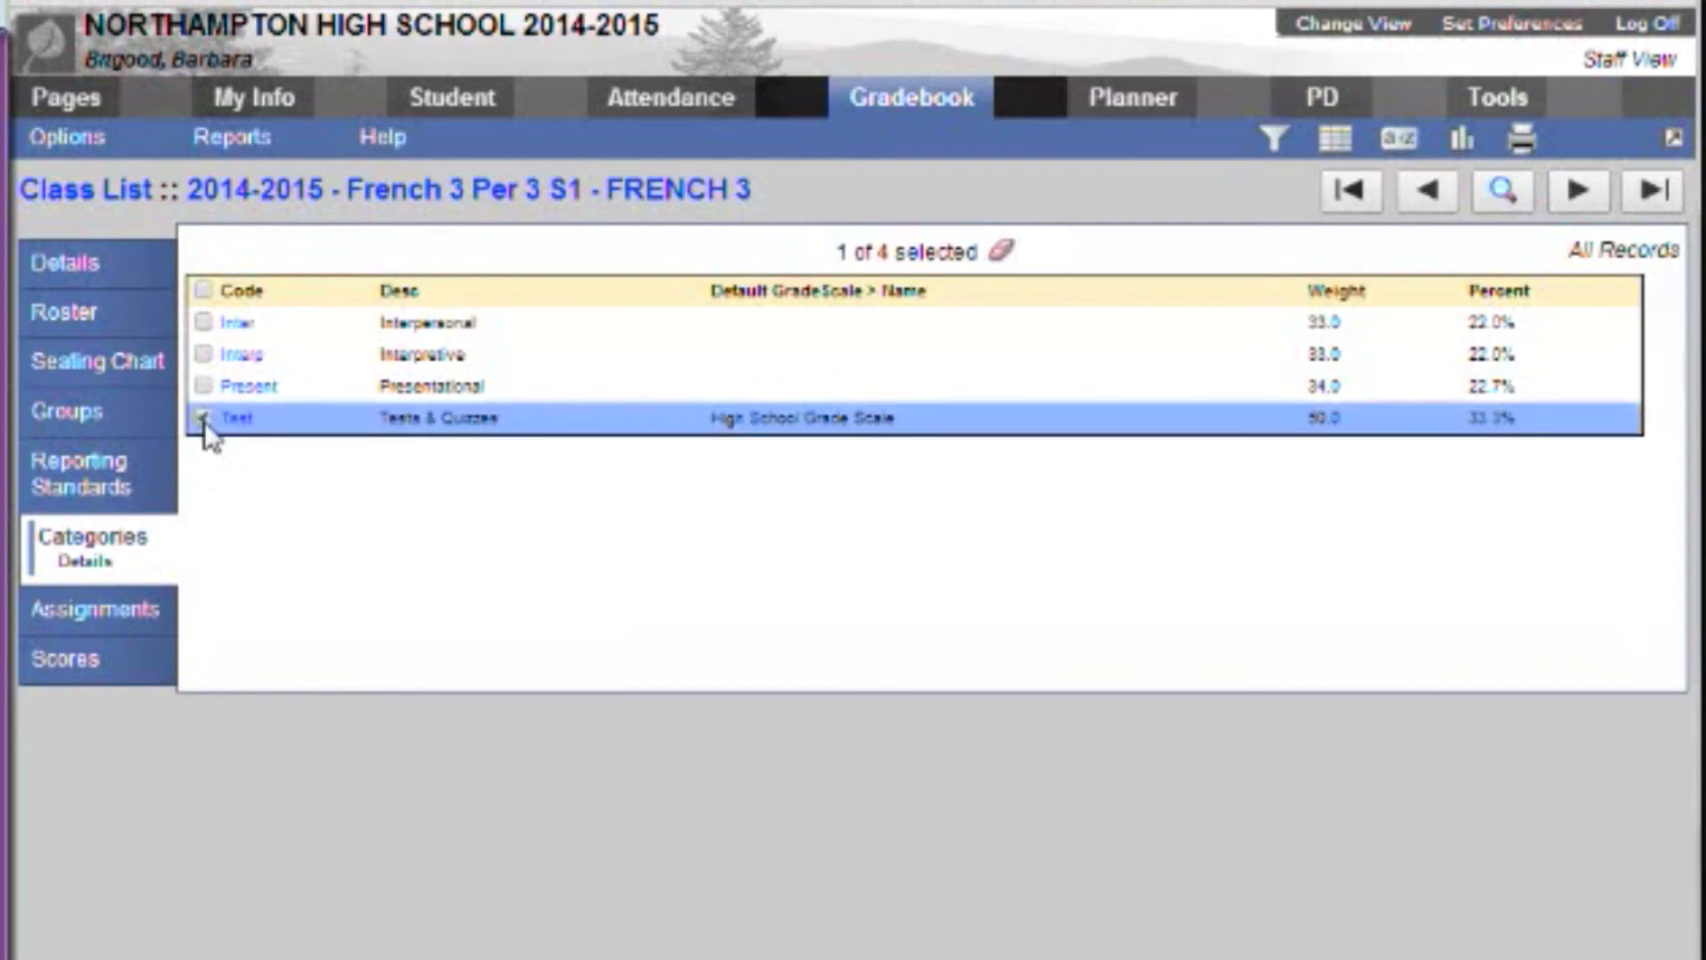
click(67, 138)
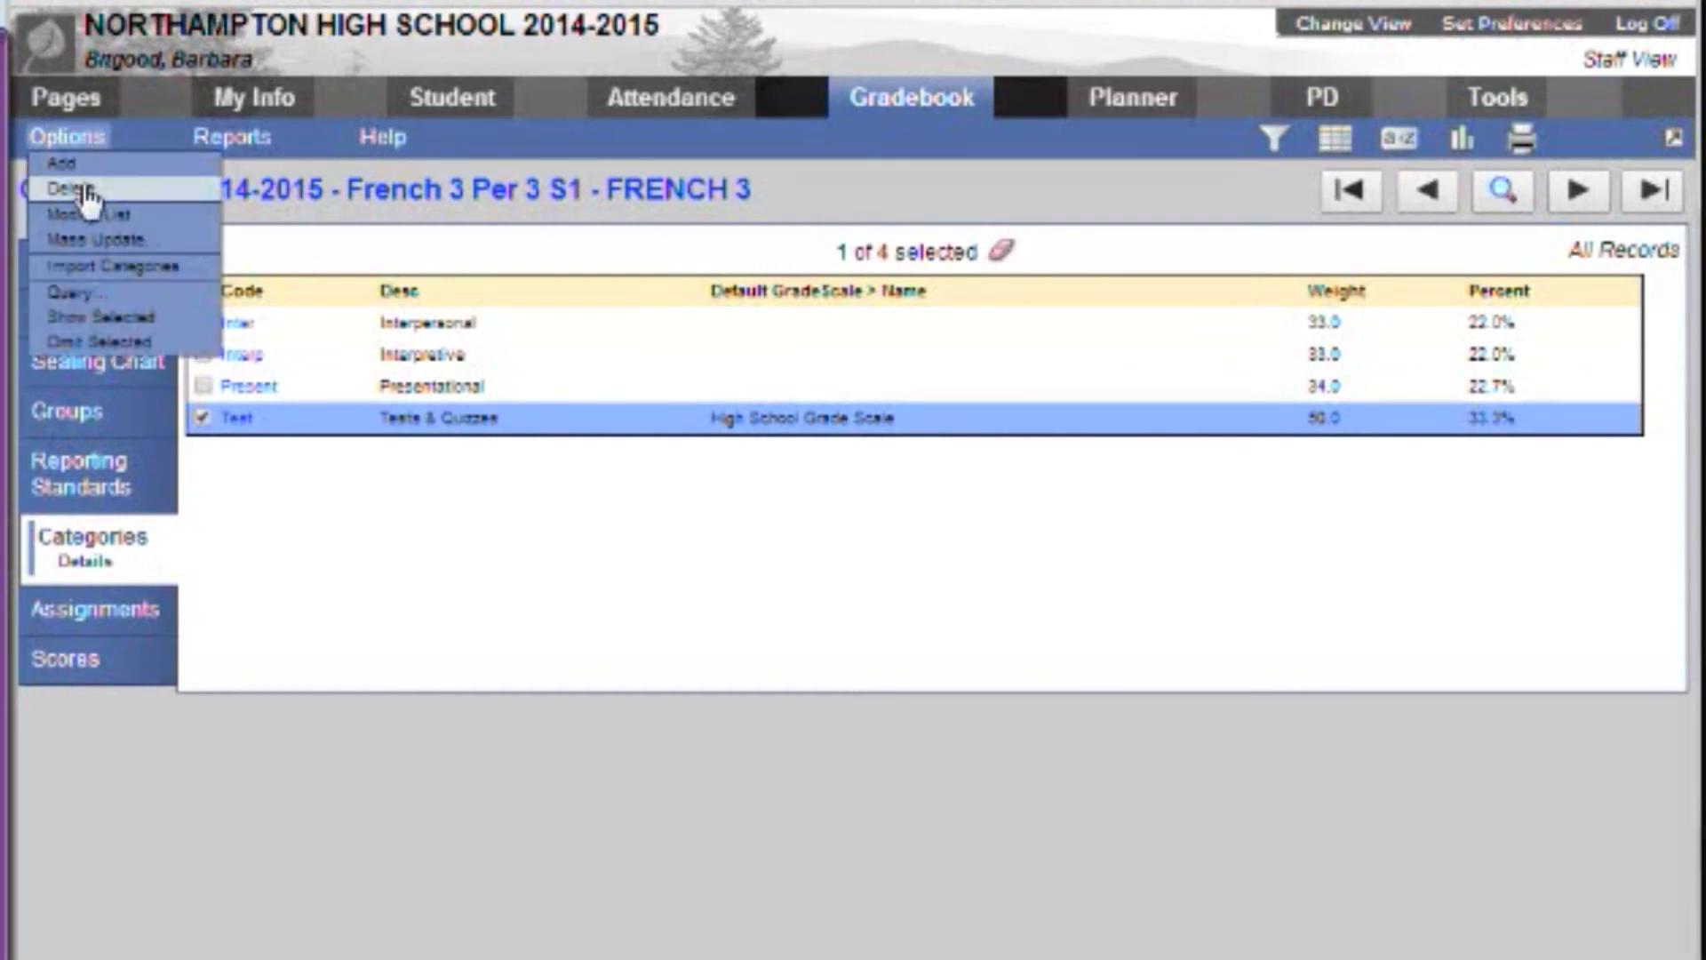
click(87, 191)
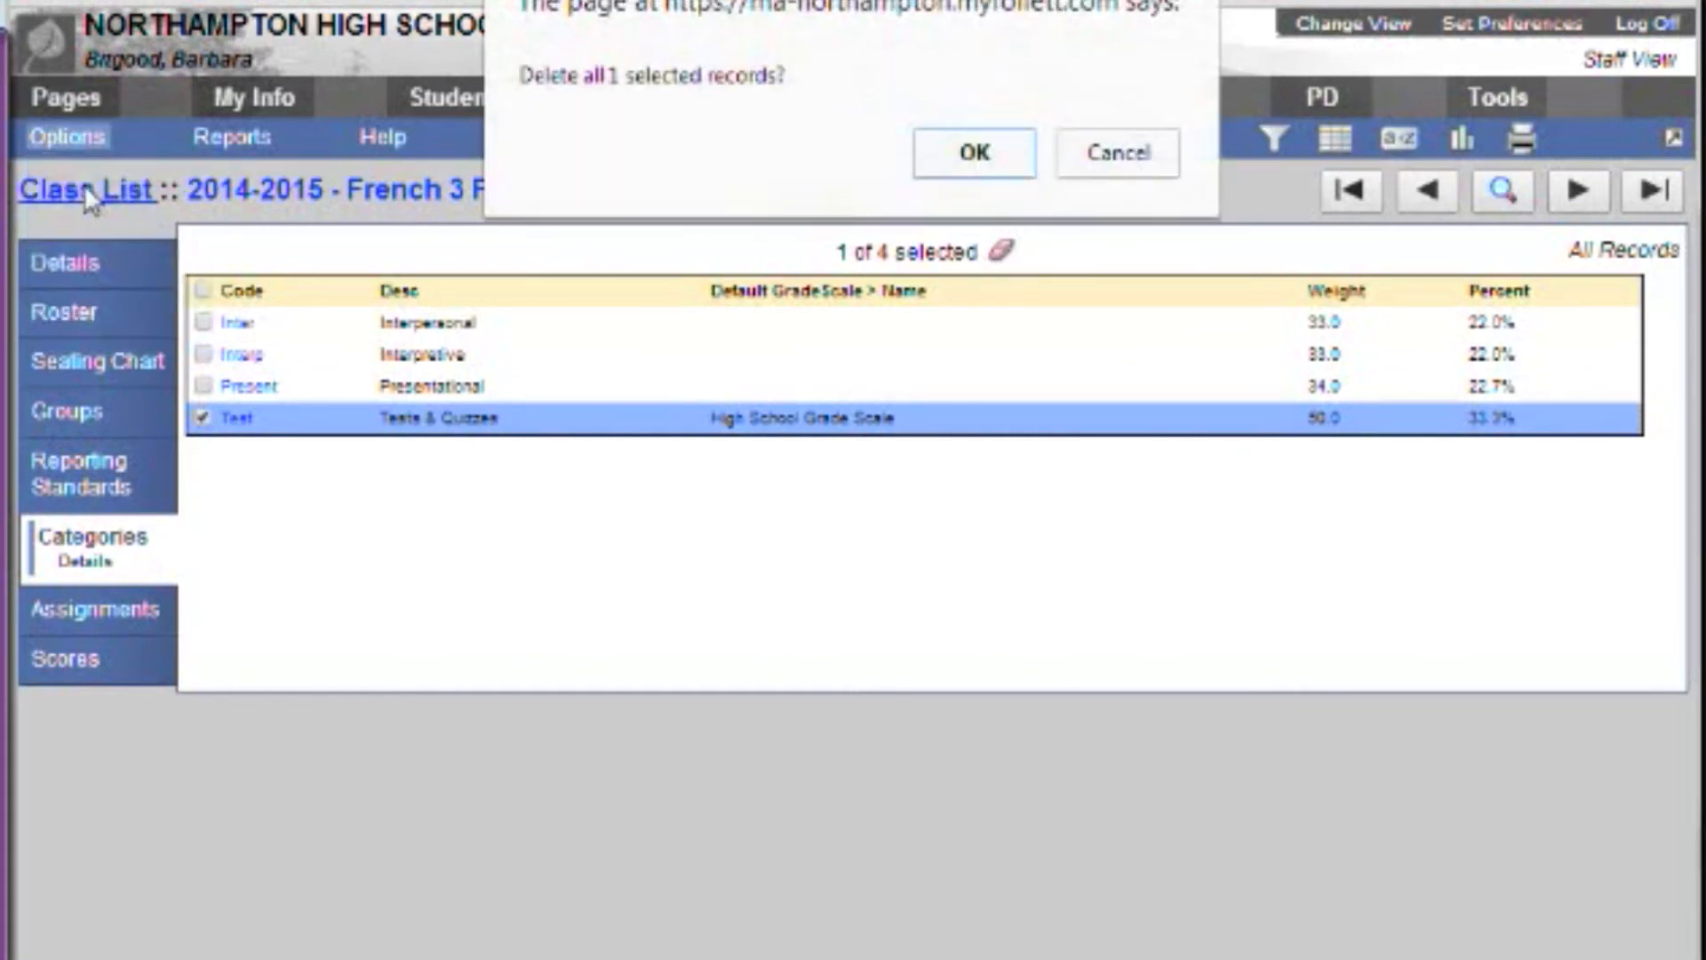
click(984, 162)
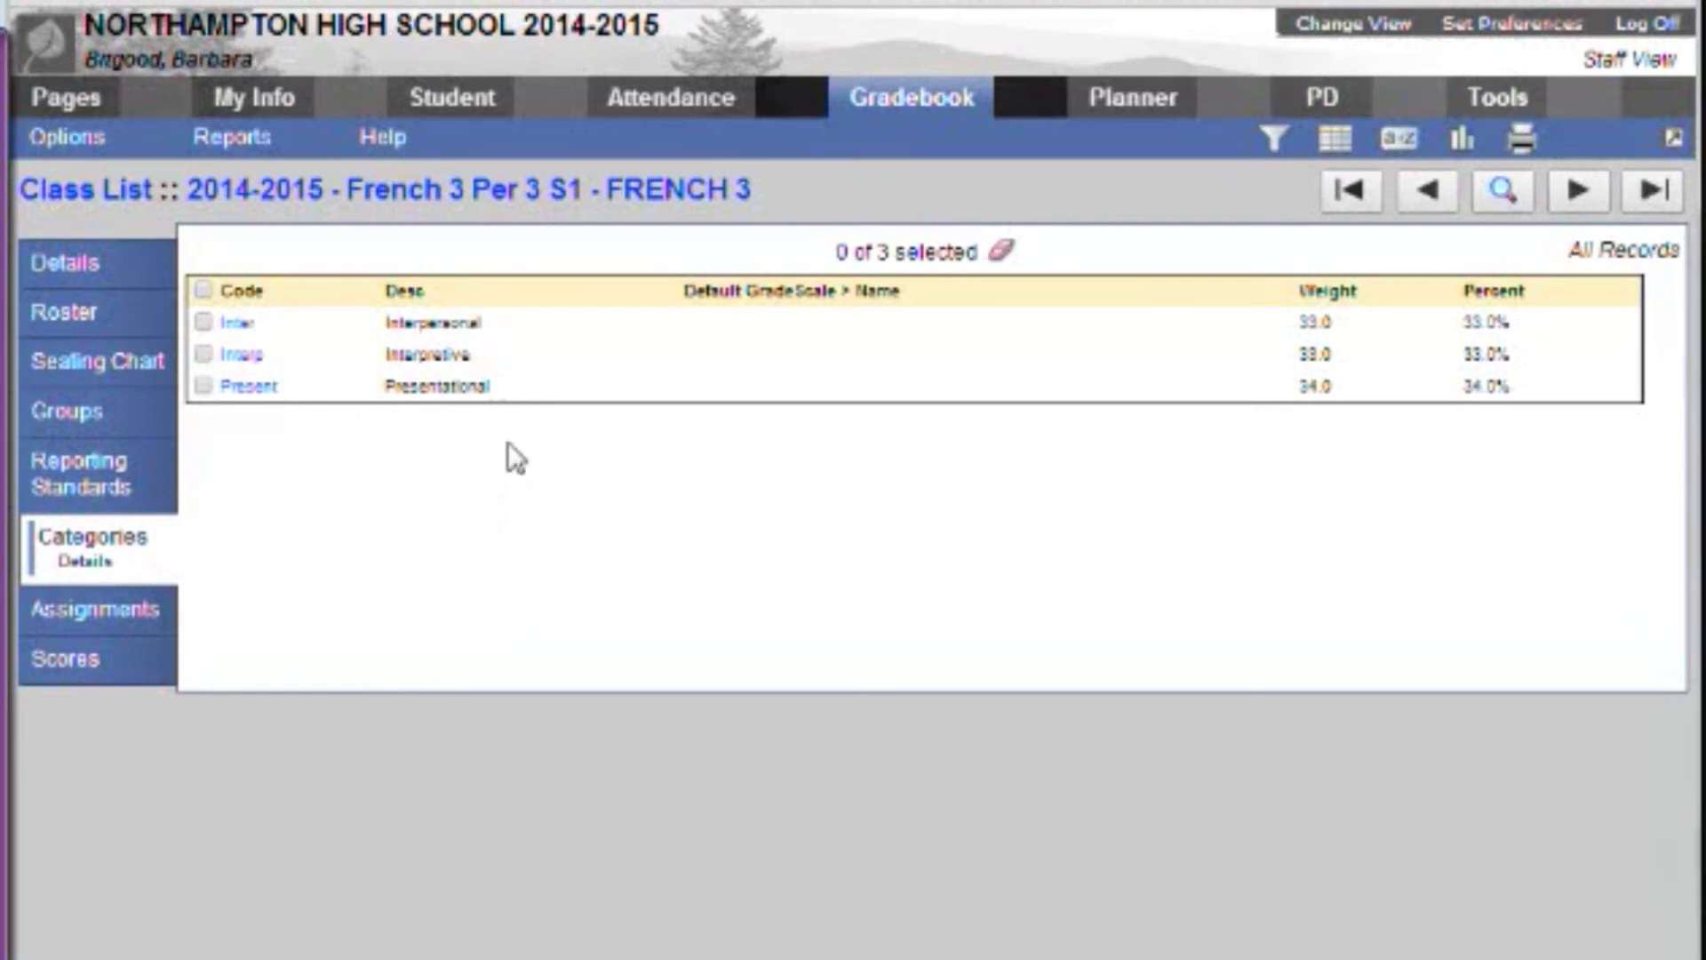
Start a category import for French 1 Per 1 S1, using French 3 section 4231-001 as the source
click(67, 194)
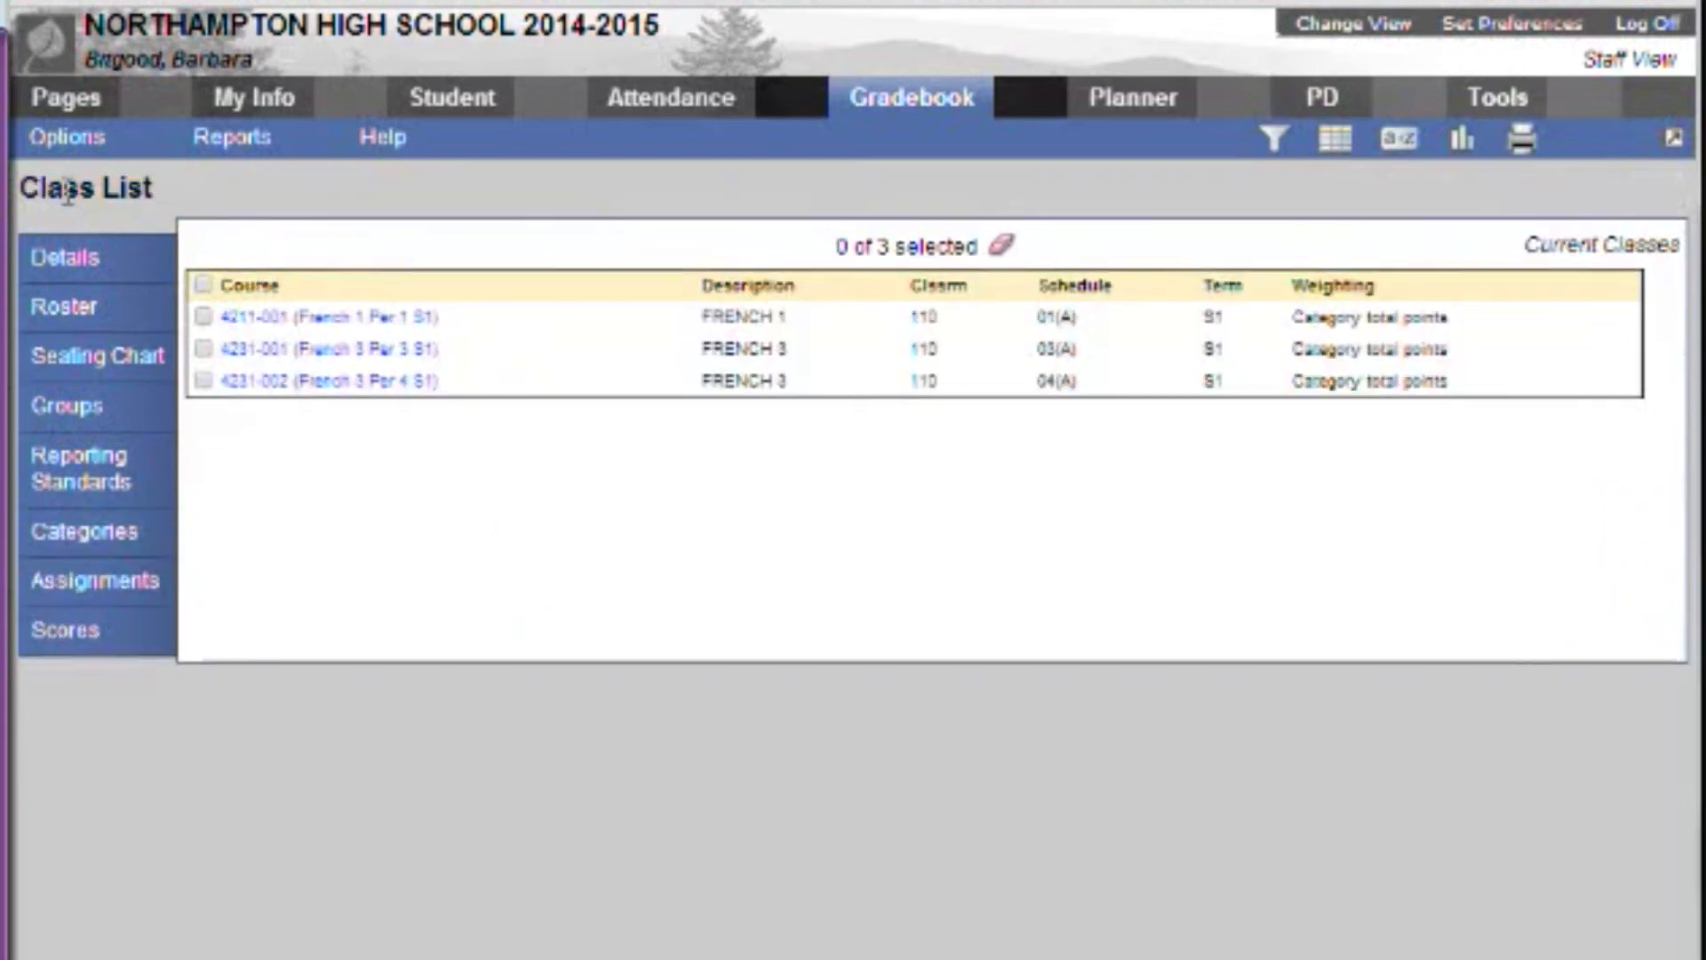
click(367, 320)
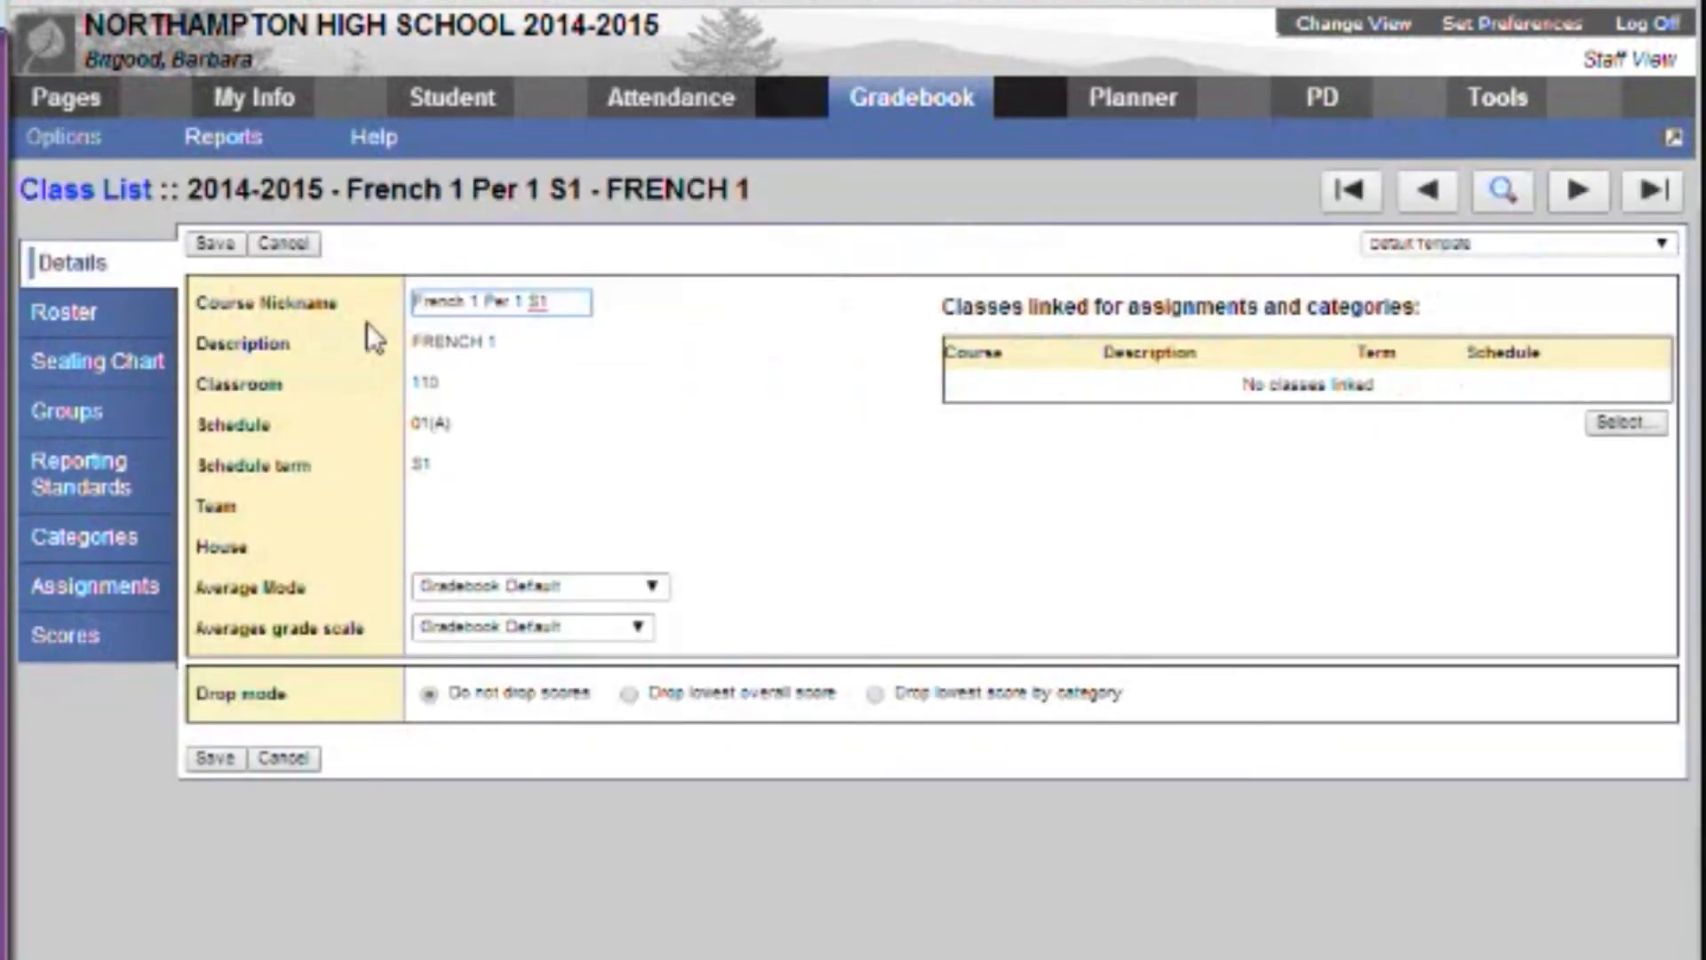
click(85, 538)
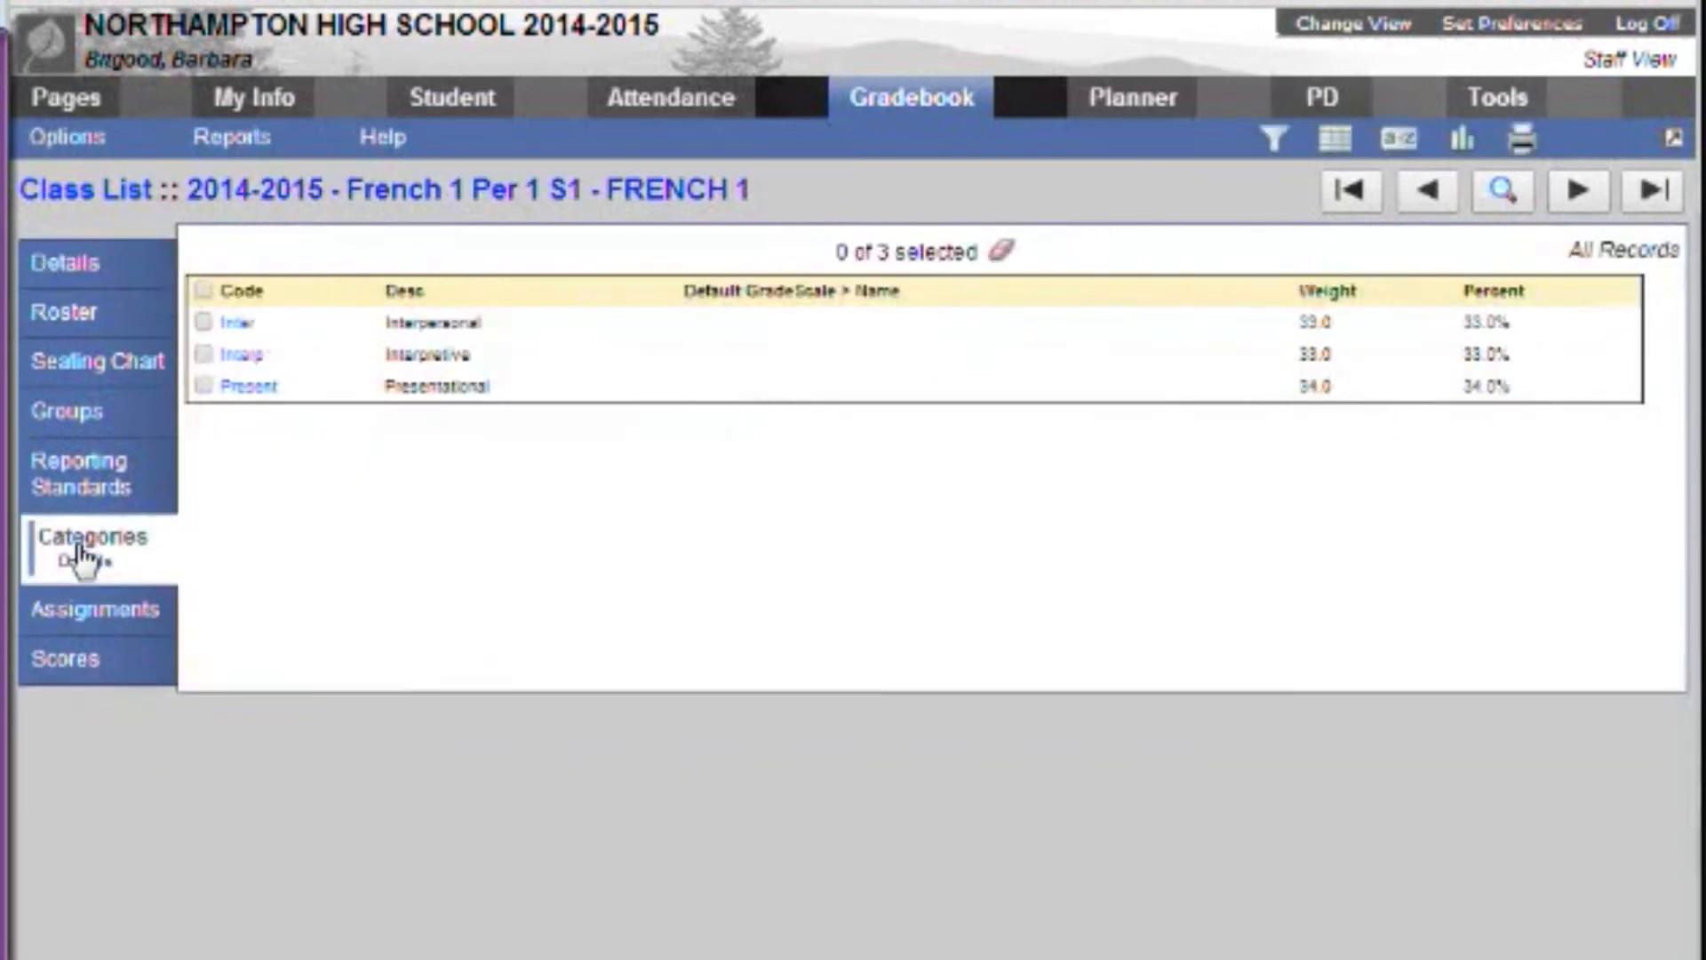
click(89, 142)
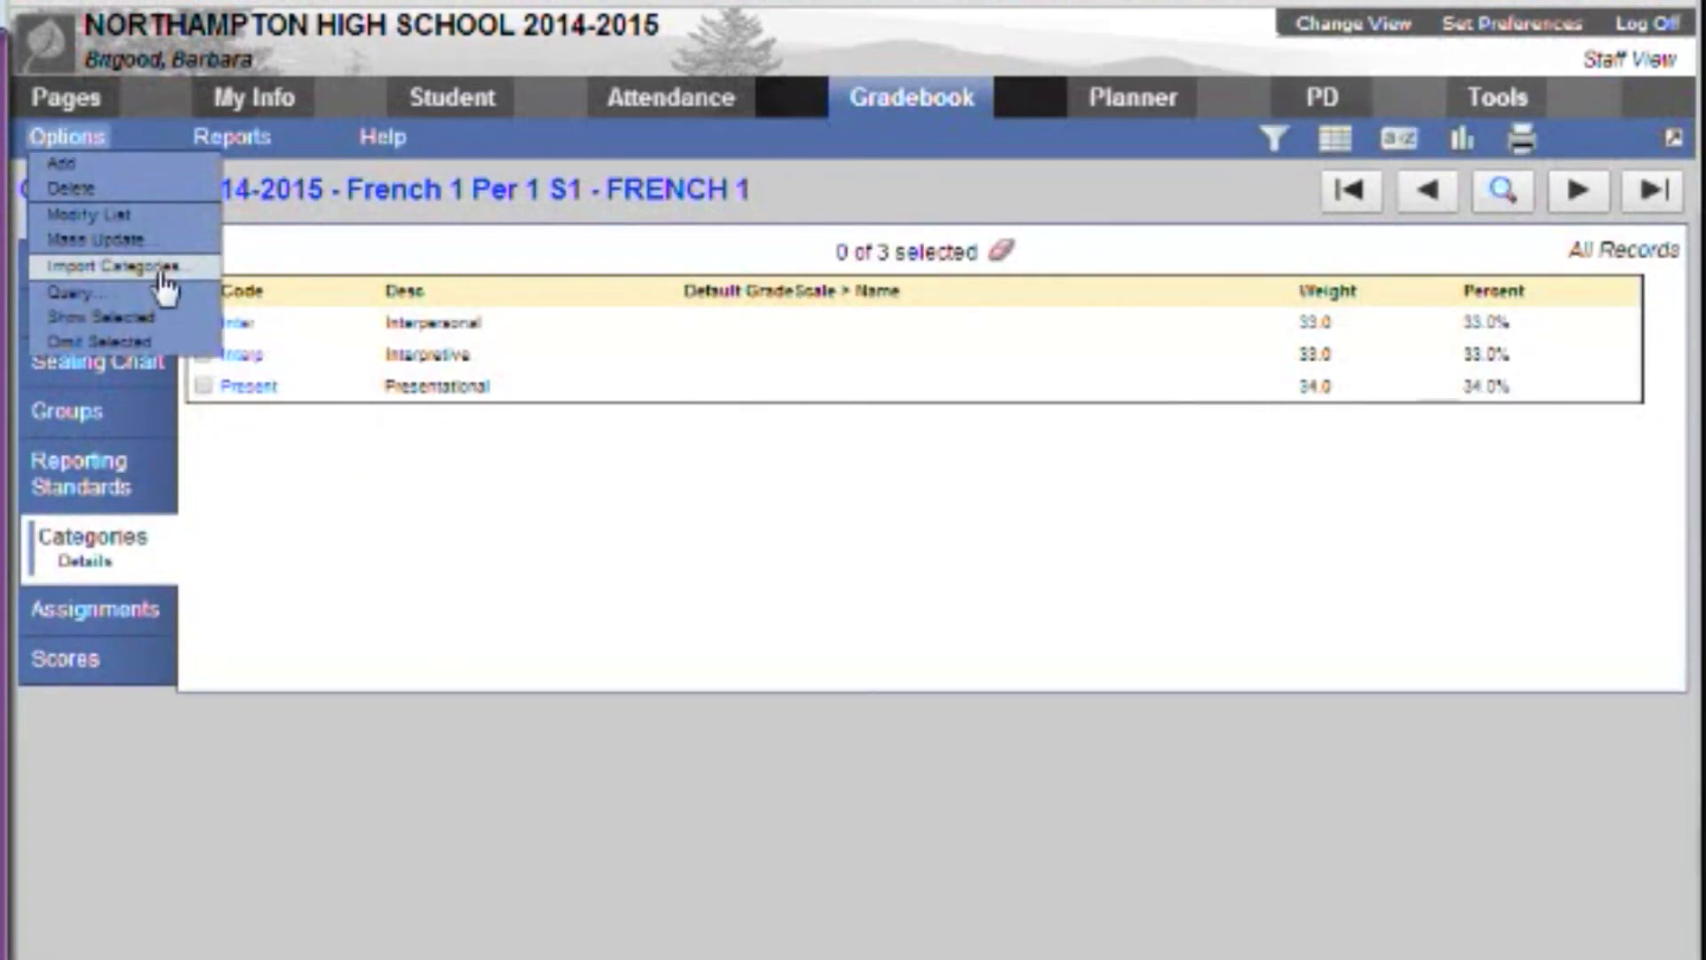
click(133, 266)
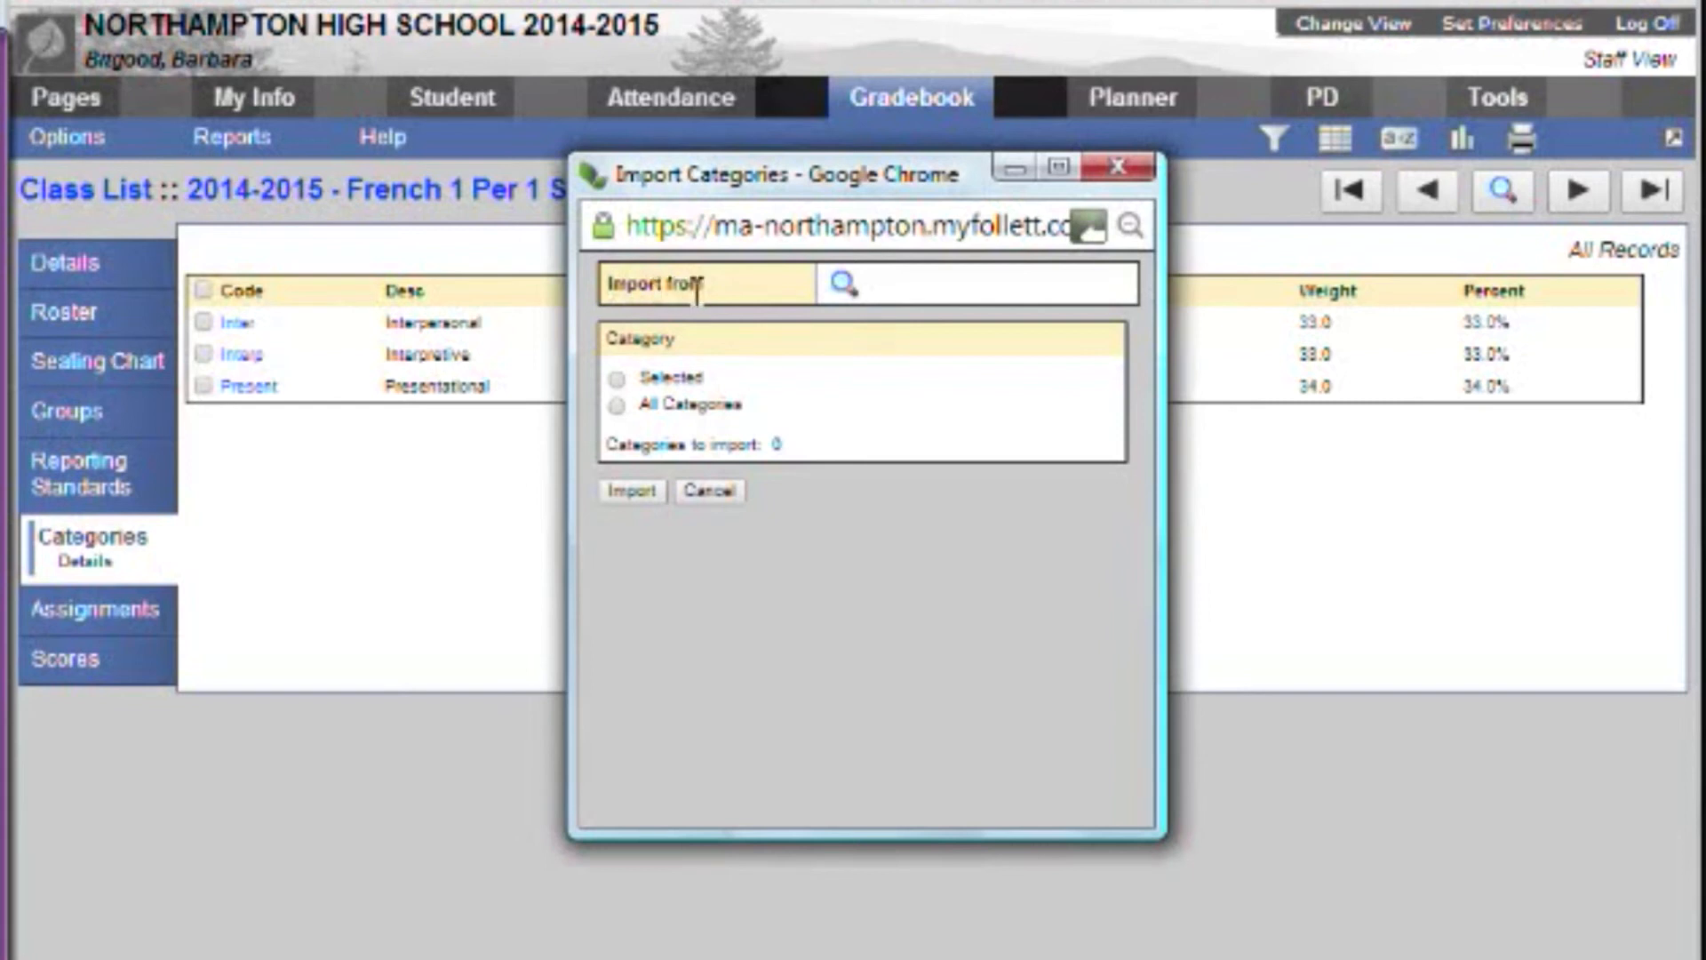
click(842, 285)
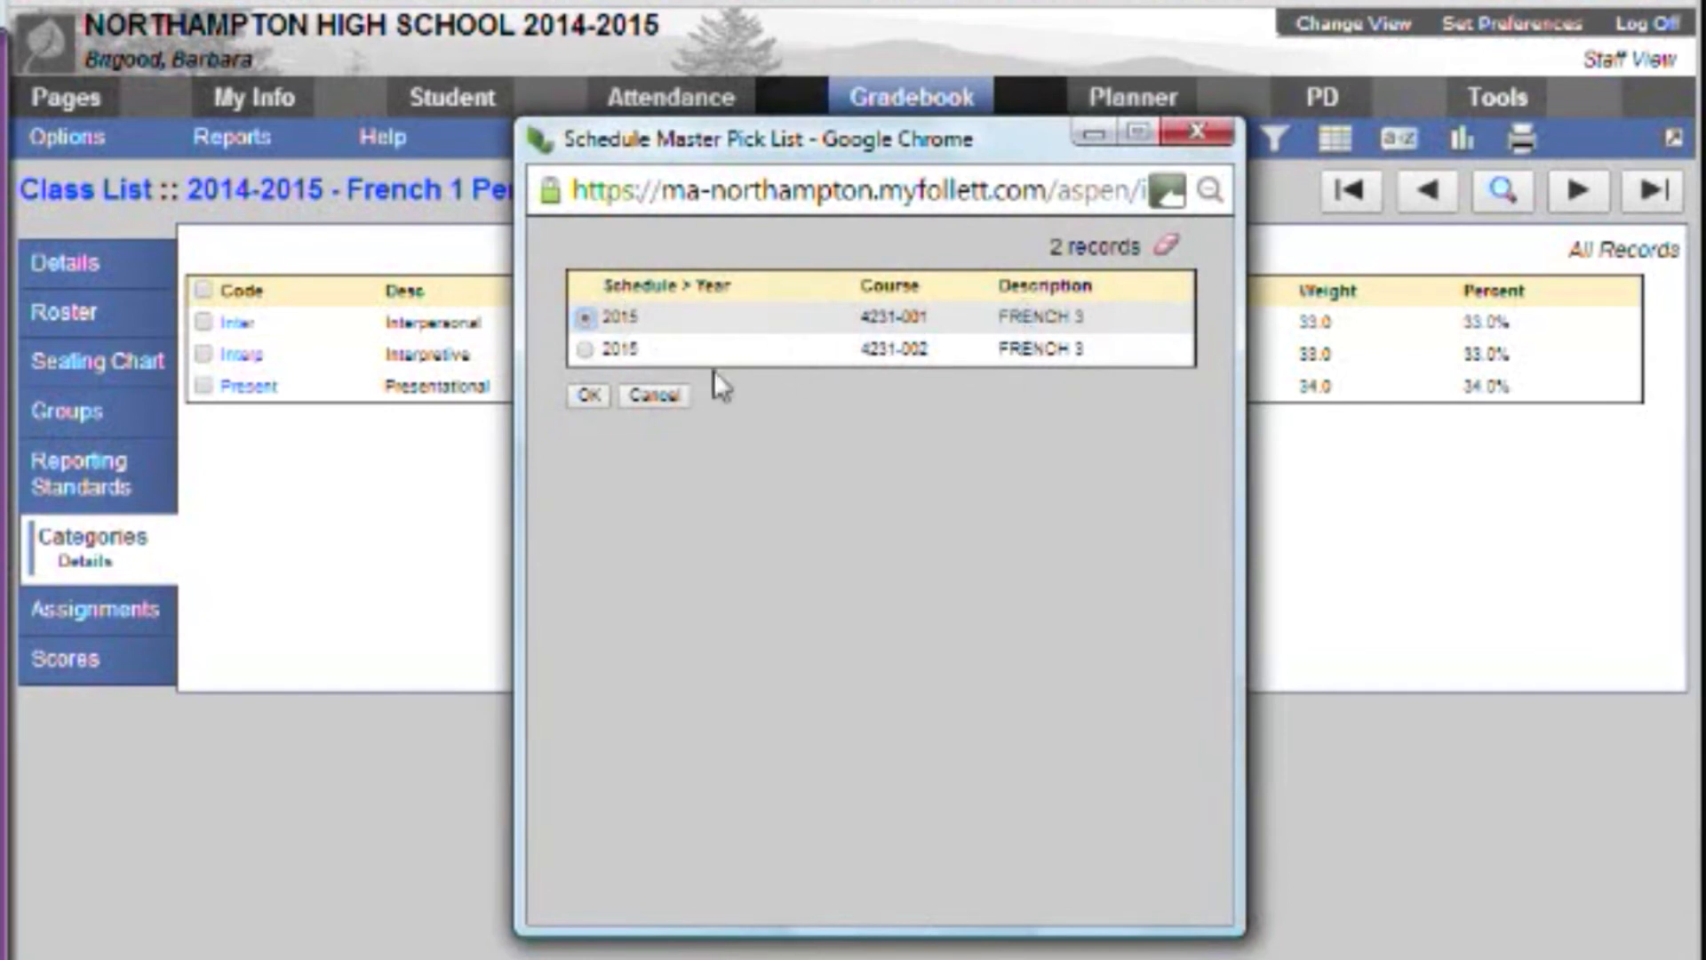
click(597, 397)
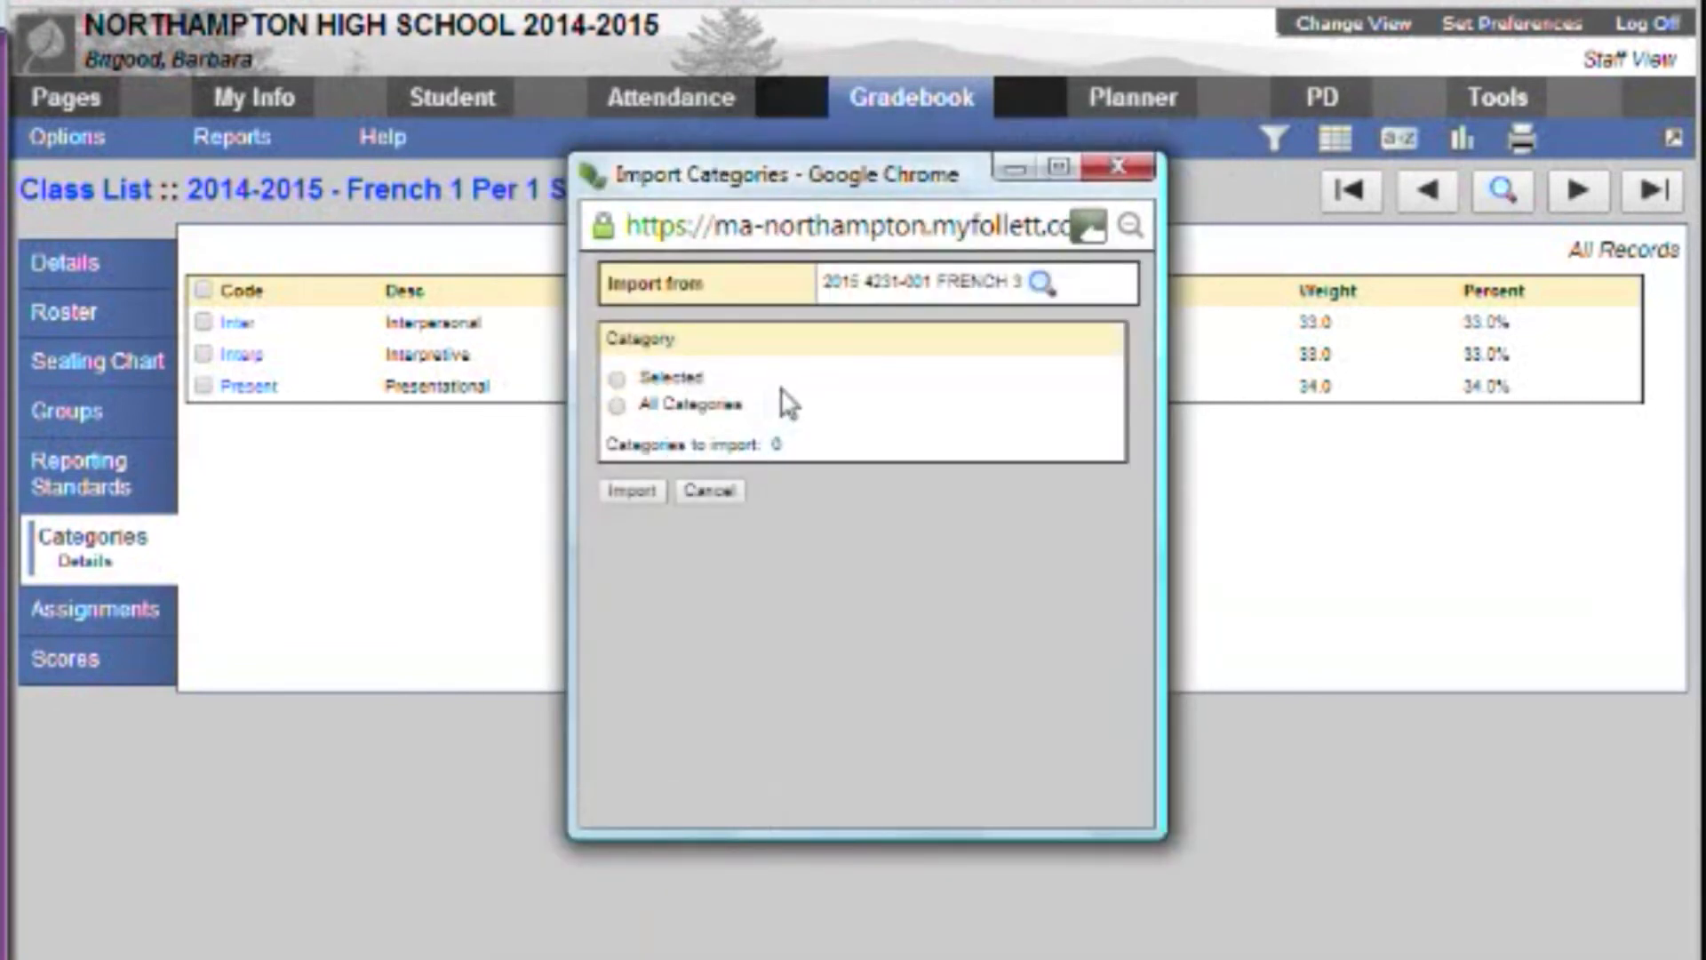
Try importing only selected categories, cancel that selection, and set the import scope to All Categories
click(618, 408)
click(617, 378)
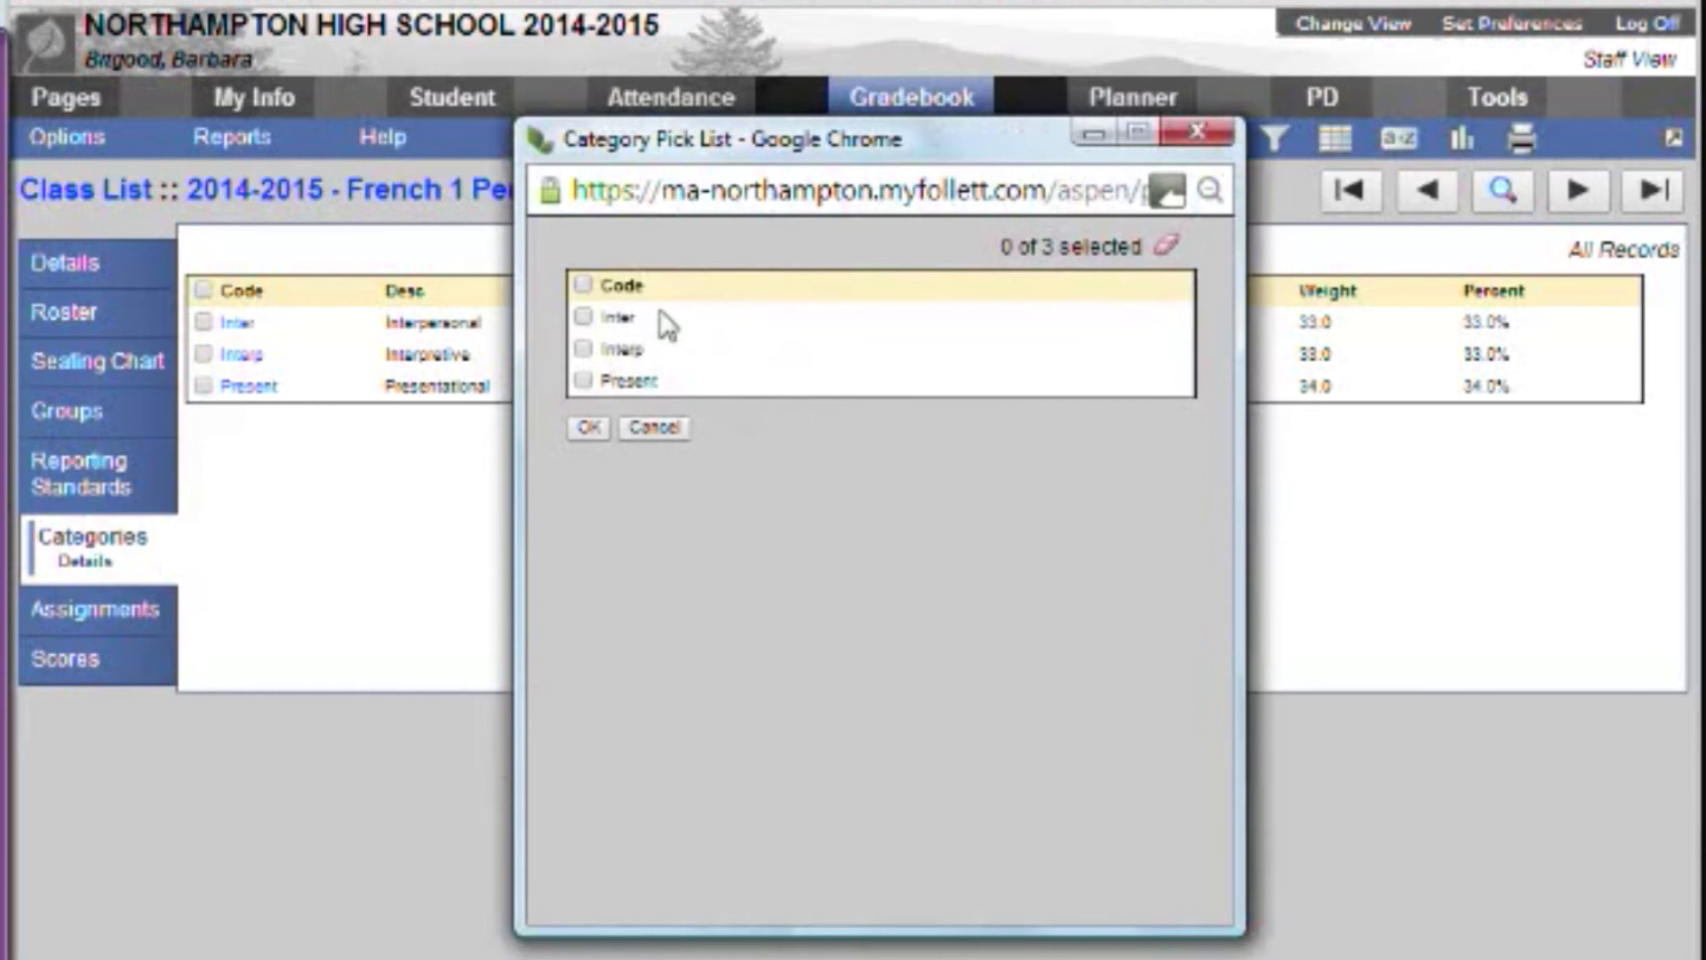
click(670, 429)
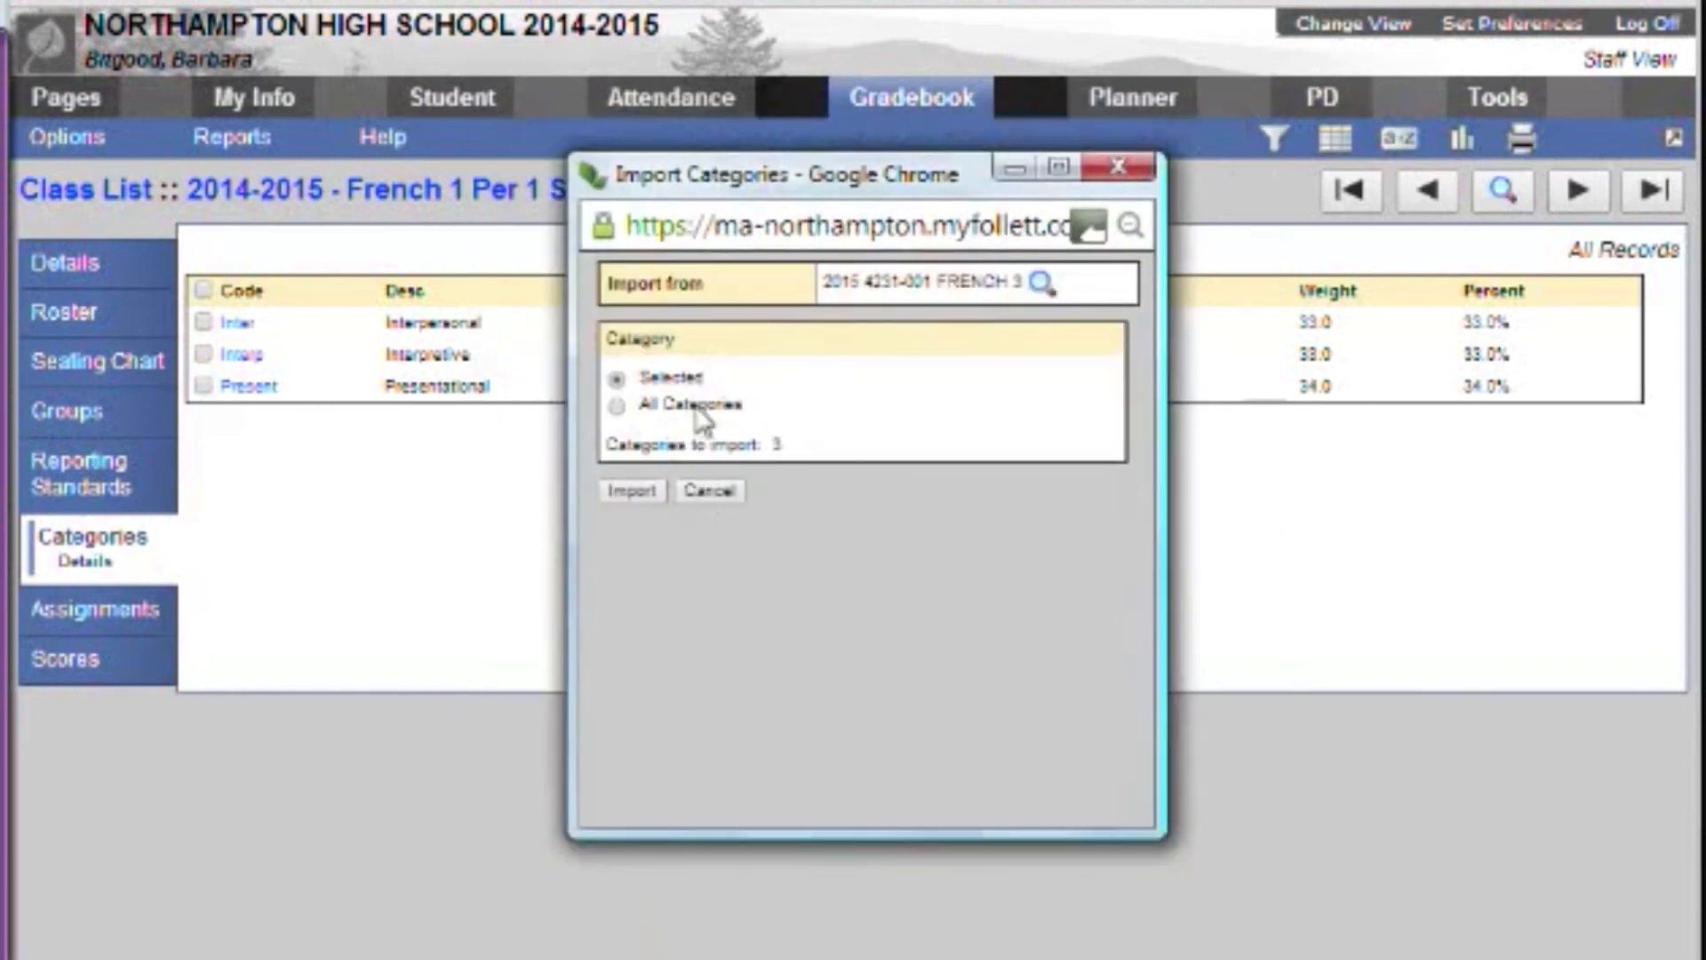
click(617, 406)
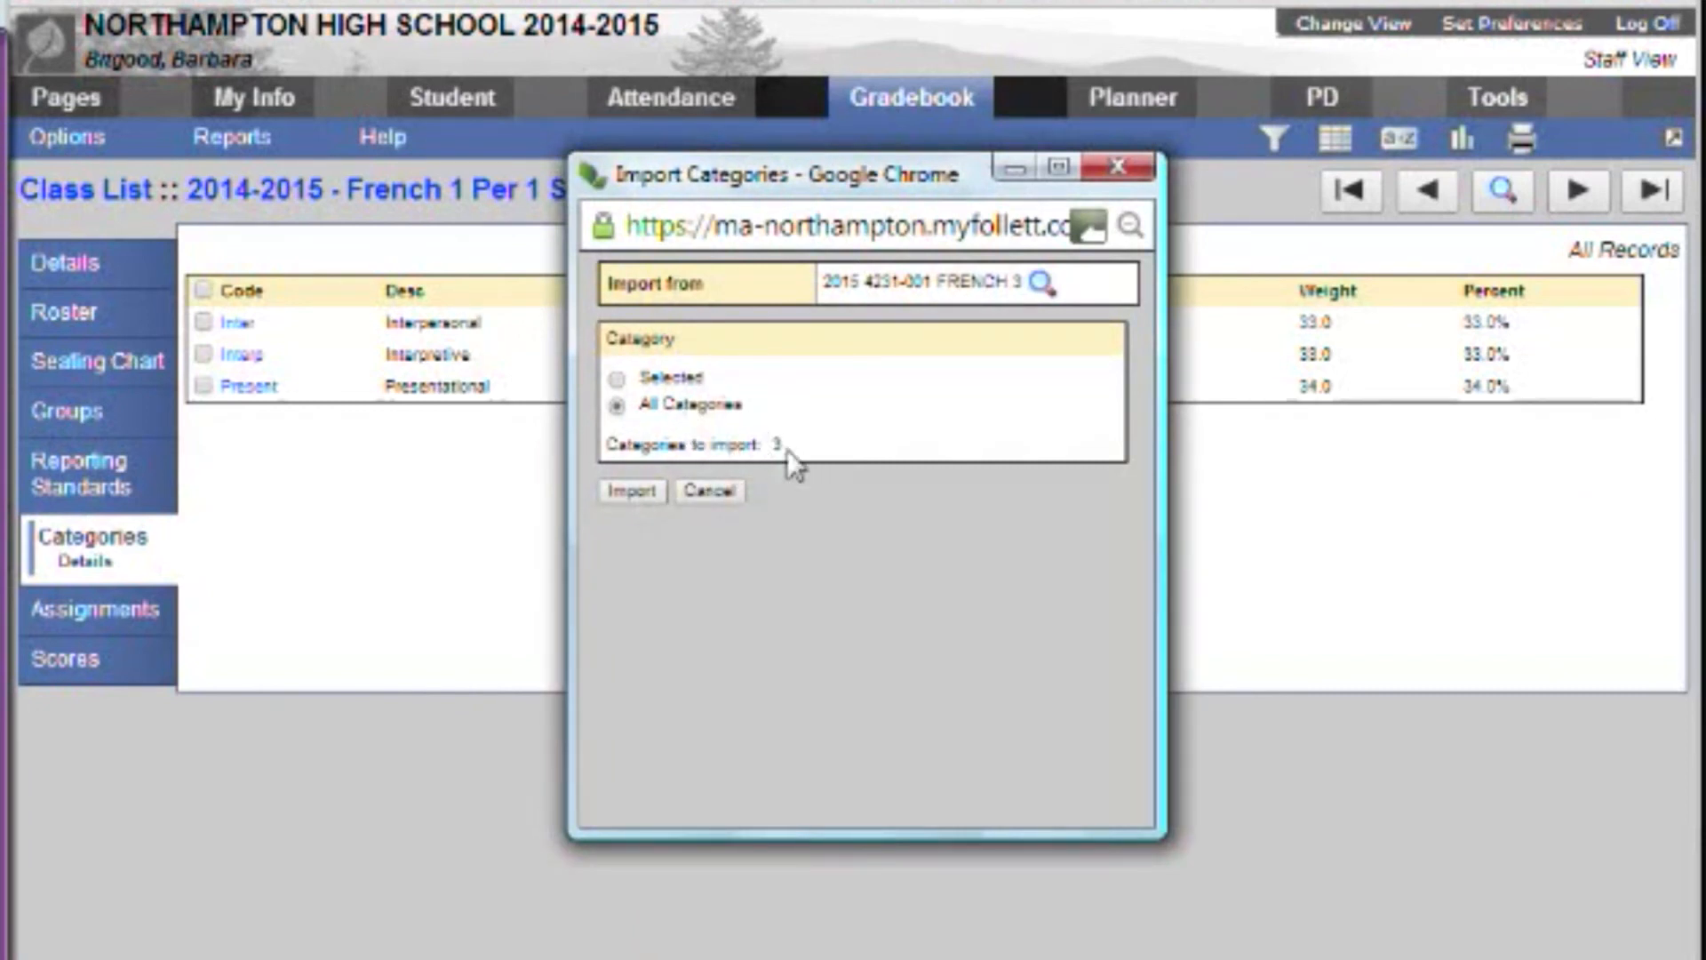
Limit the import to the selected categories Inter and Interp, and cancel the category import
click(617, 381)
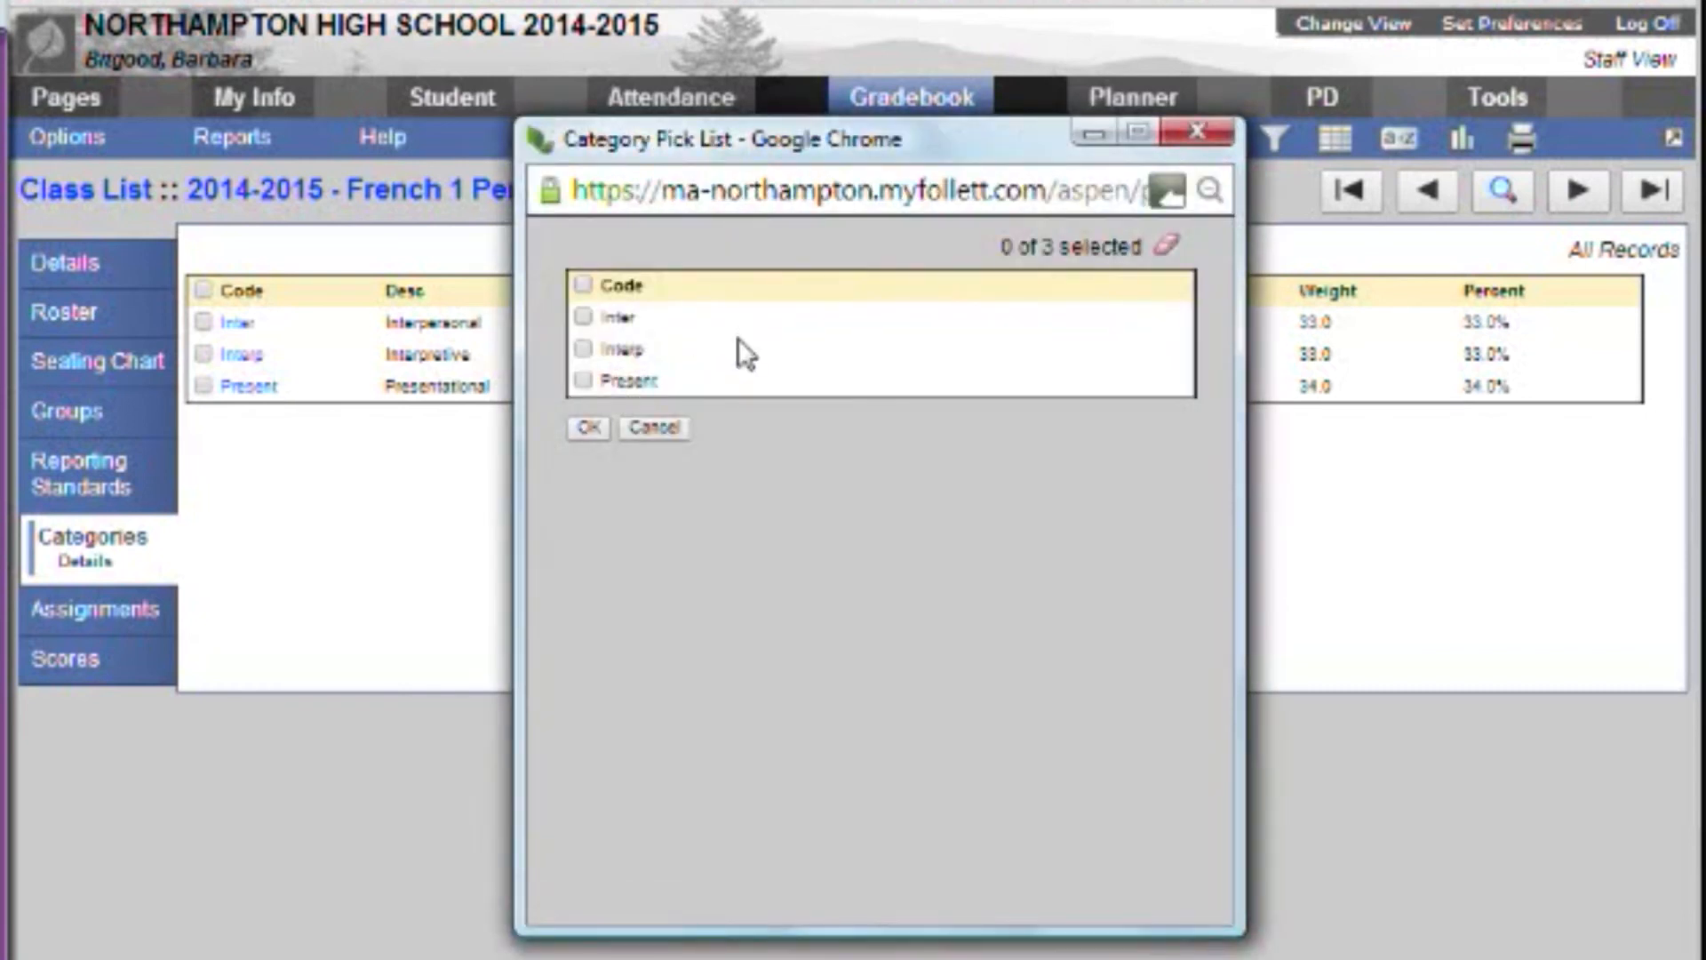
click(584, 318)
click(583, 349)
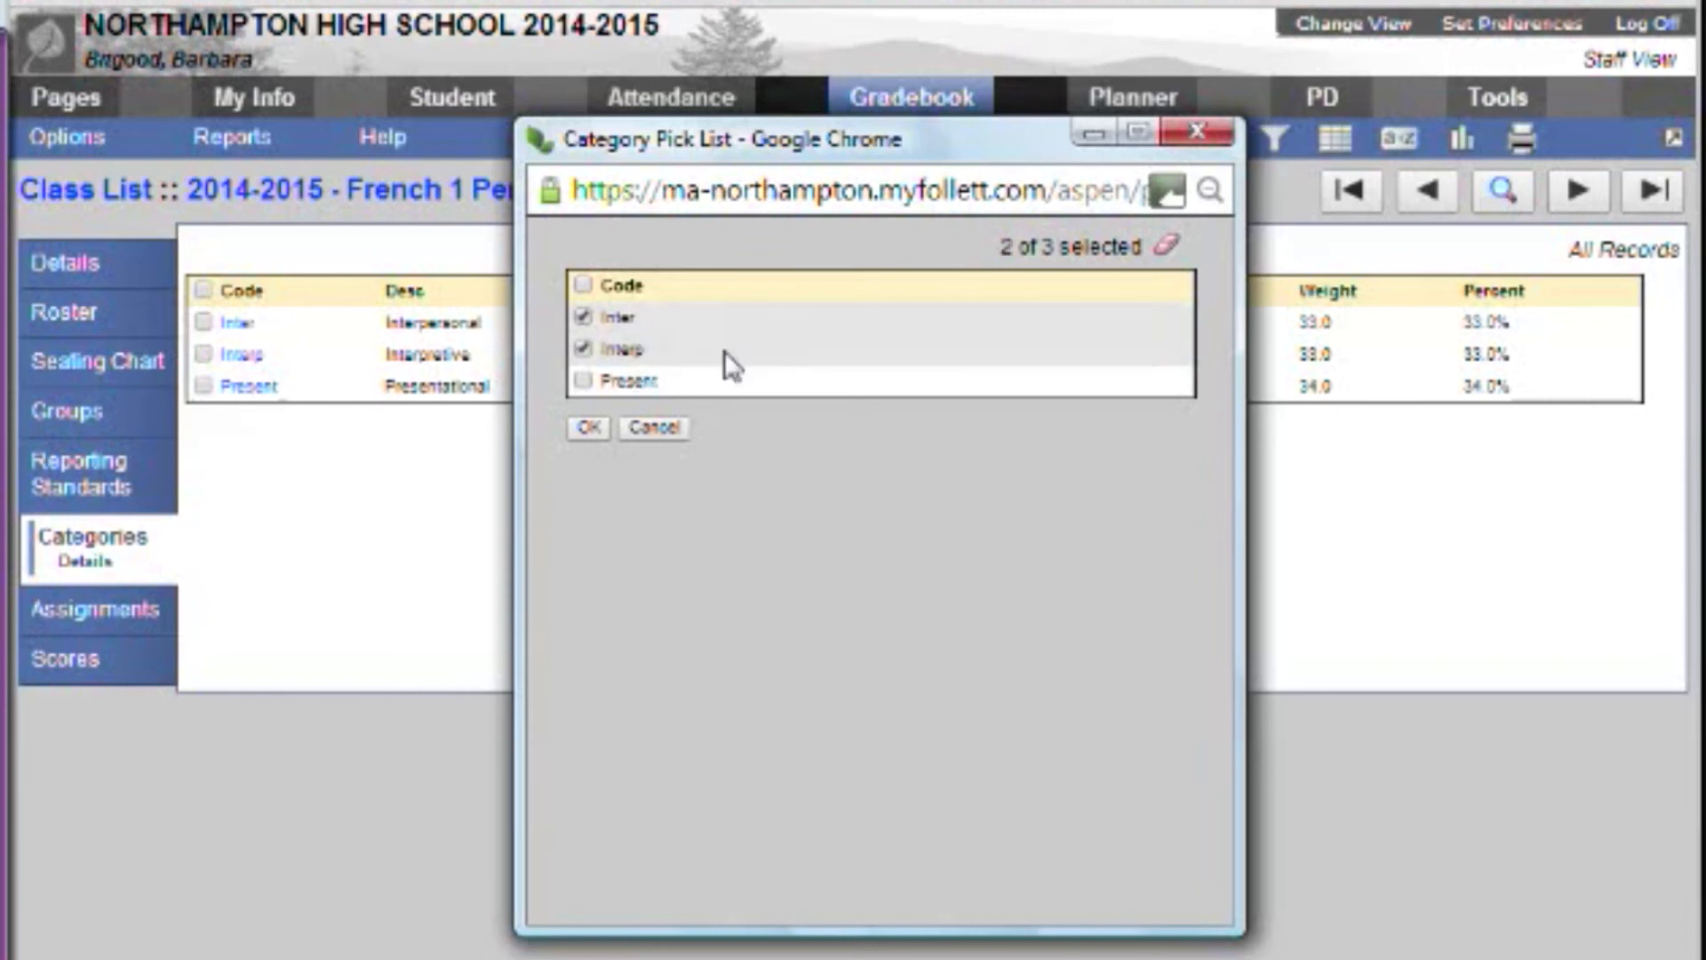
click(589, 427)
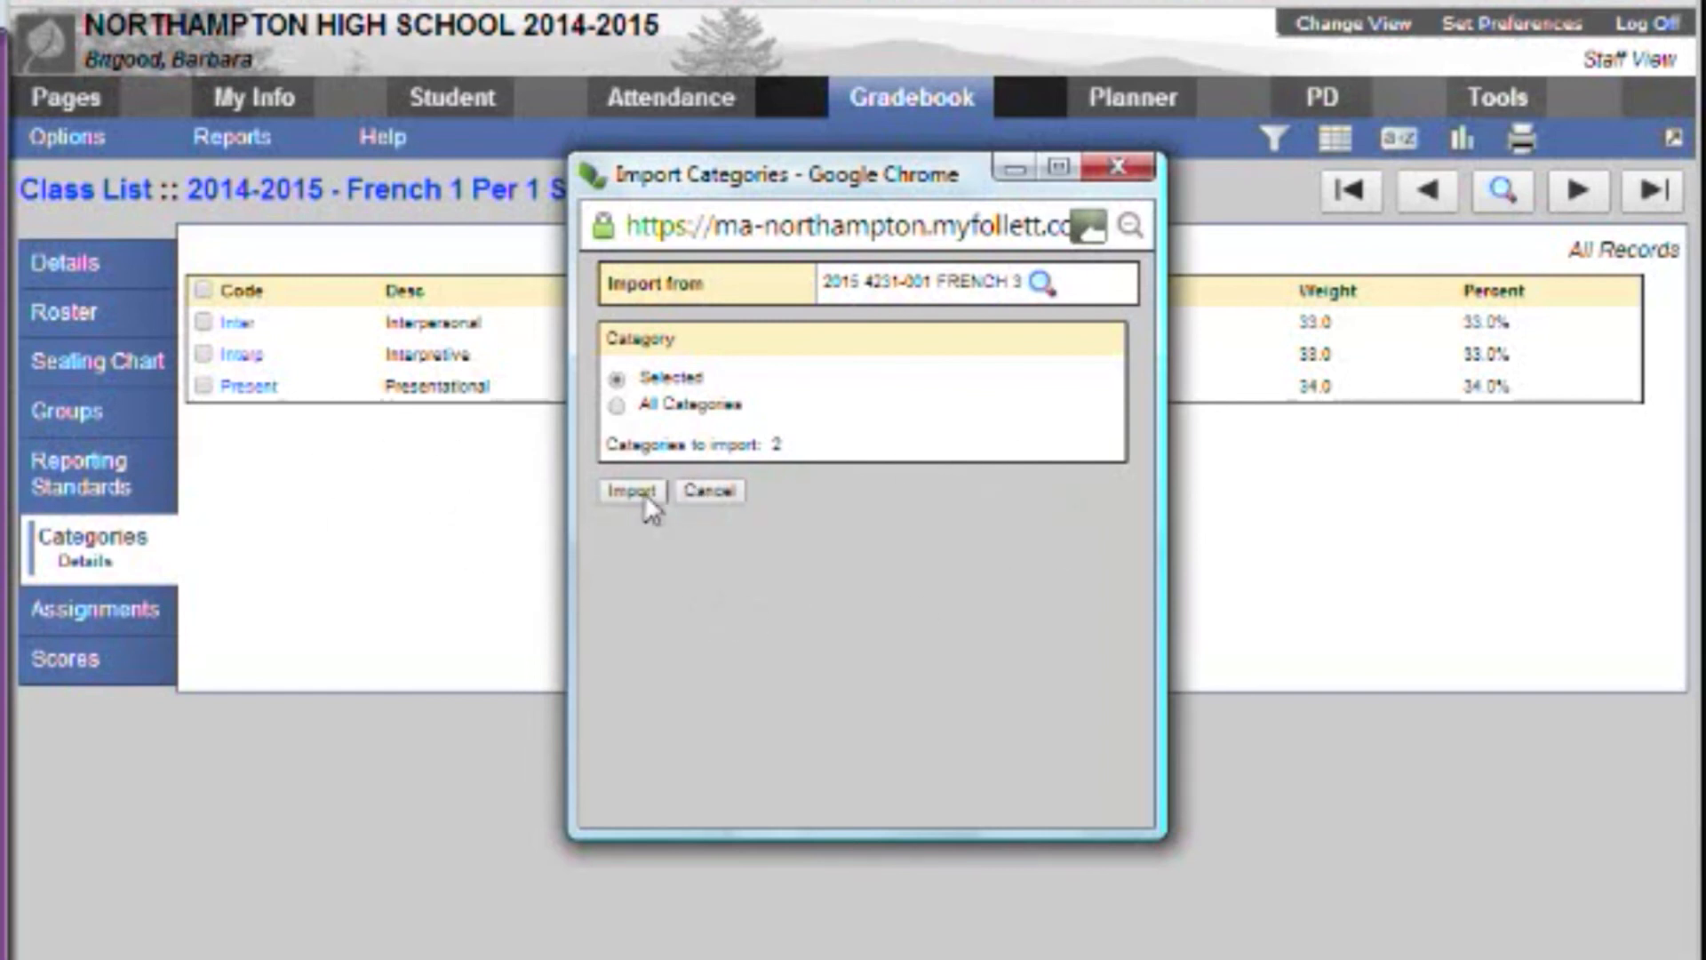
click(715, 491)
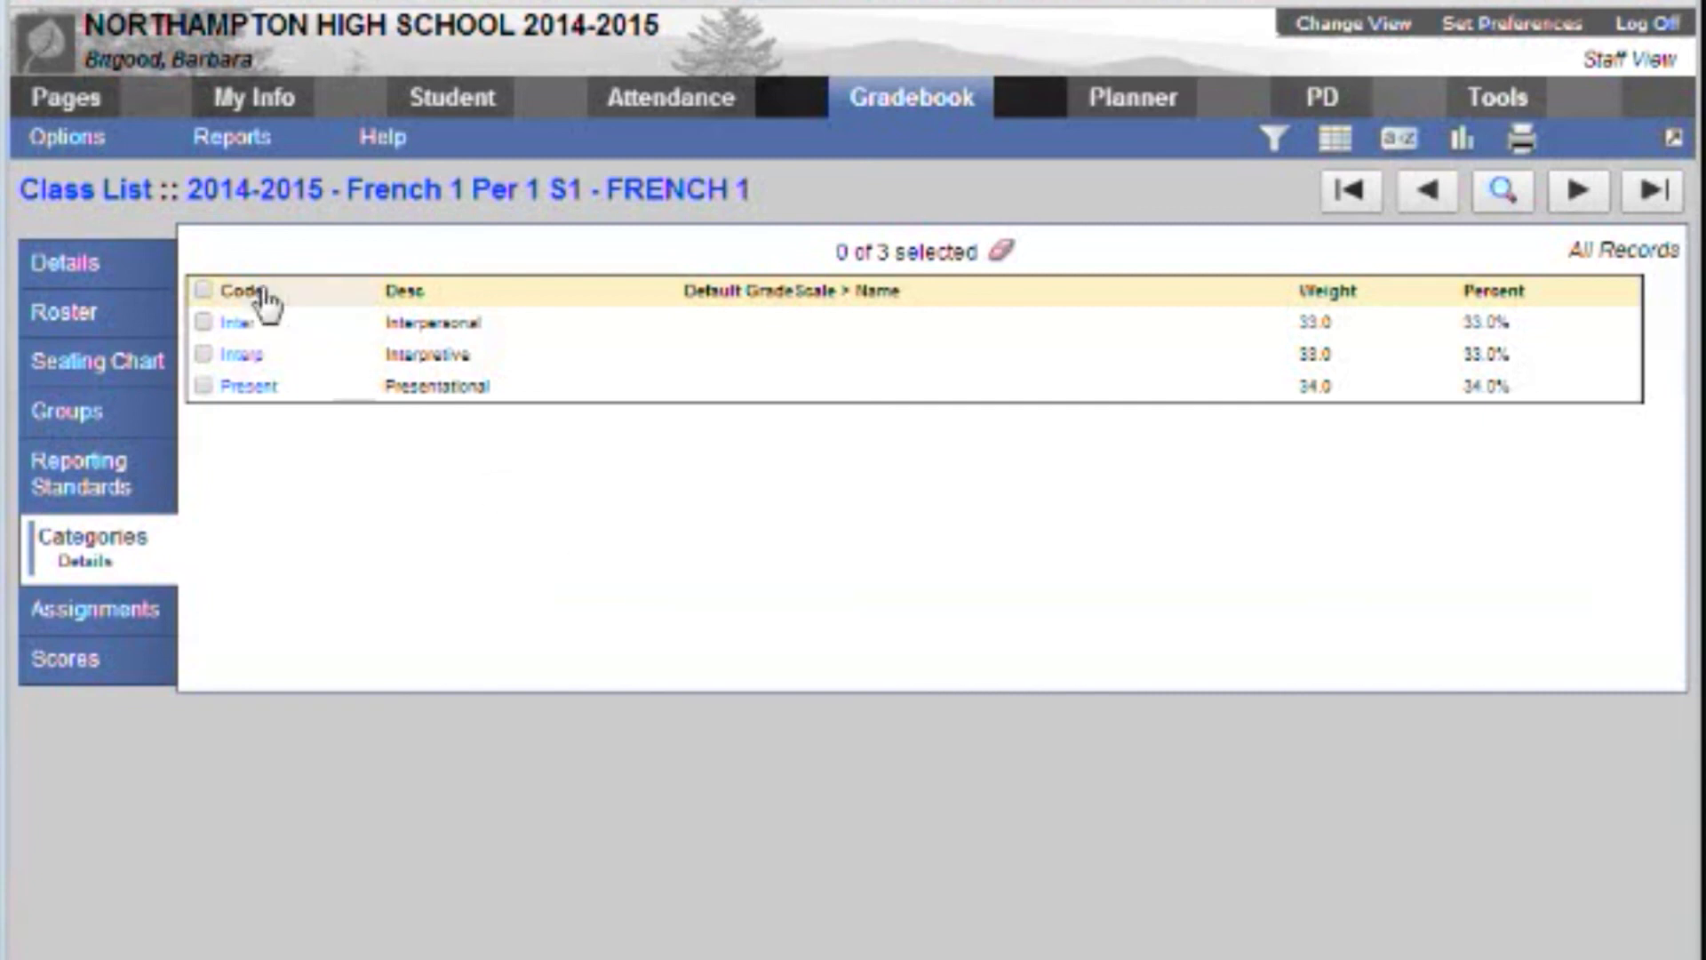
Review the class details and categories of French 1 Per 1 S1, and open the details of French 3 Per 4 S1
click(61, 281)
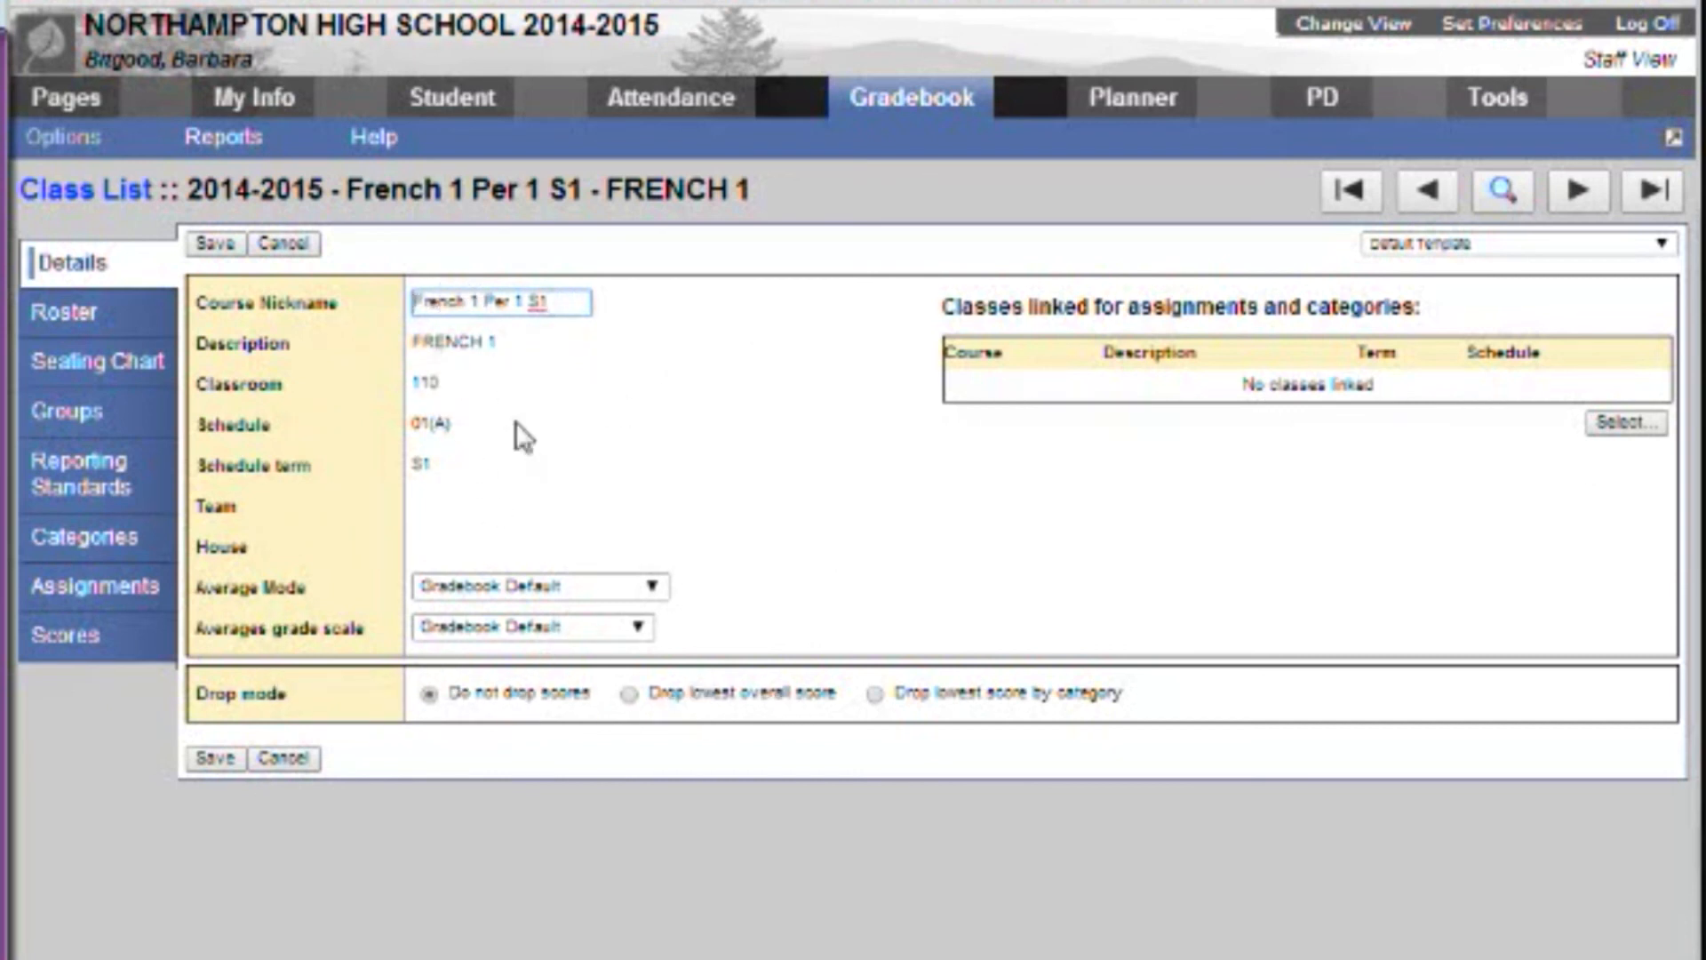
click(84, 544)
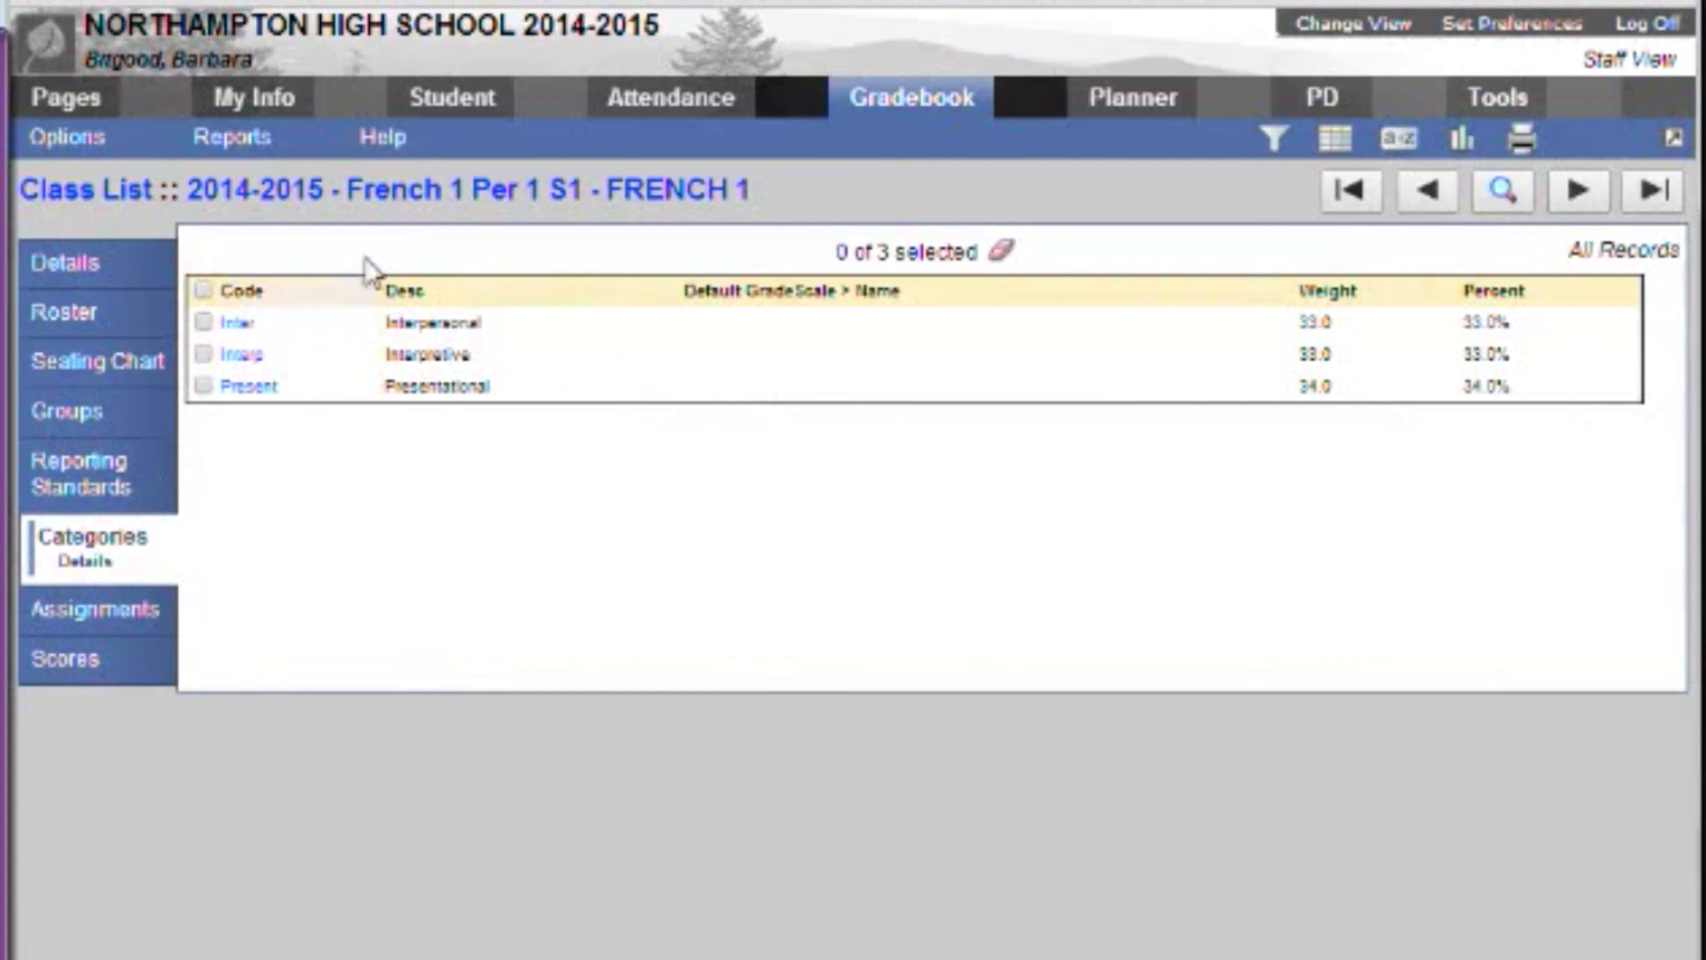
click(80, 193)
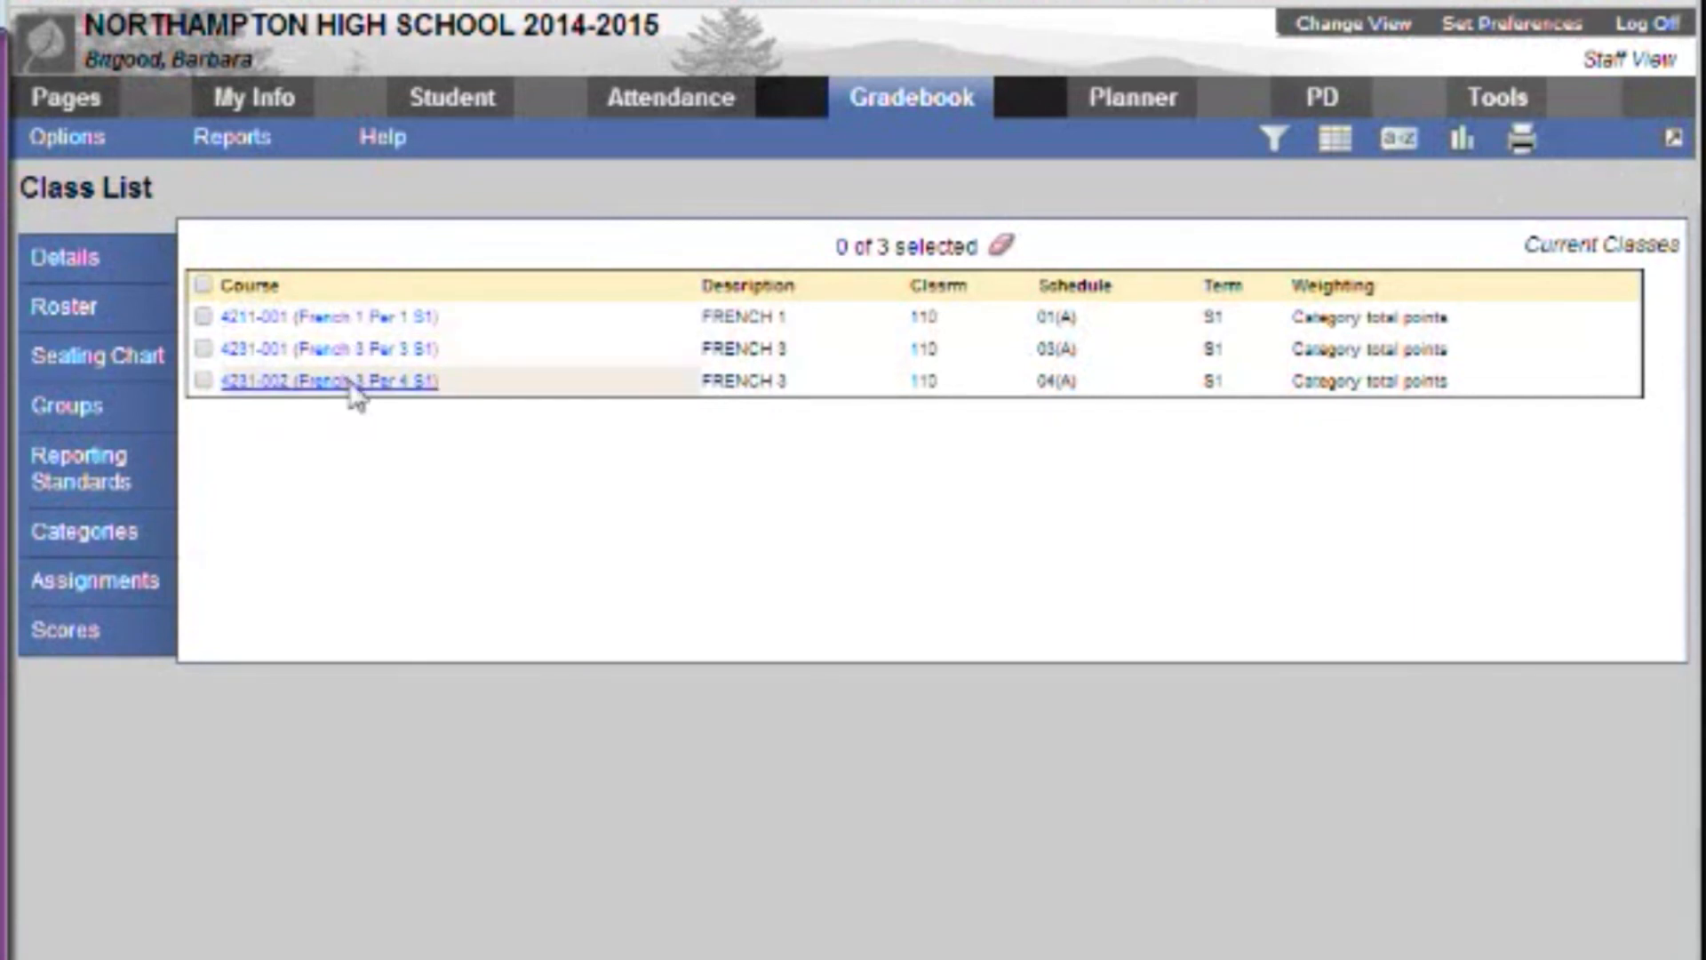
click(352, 381)
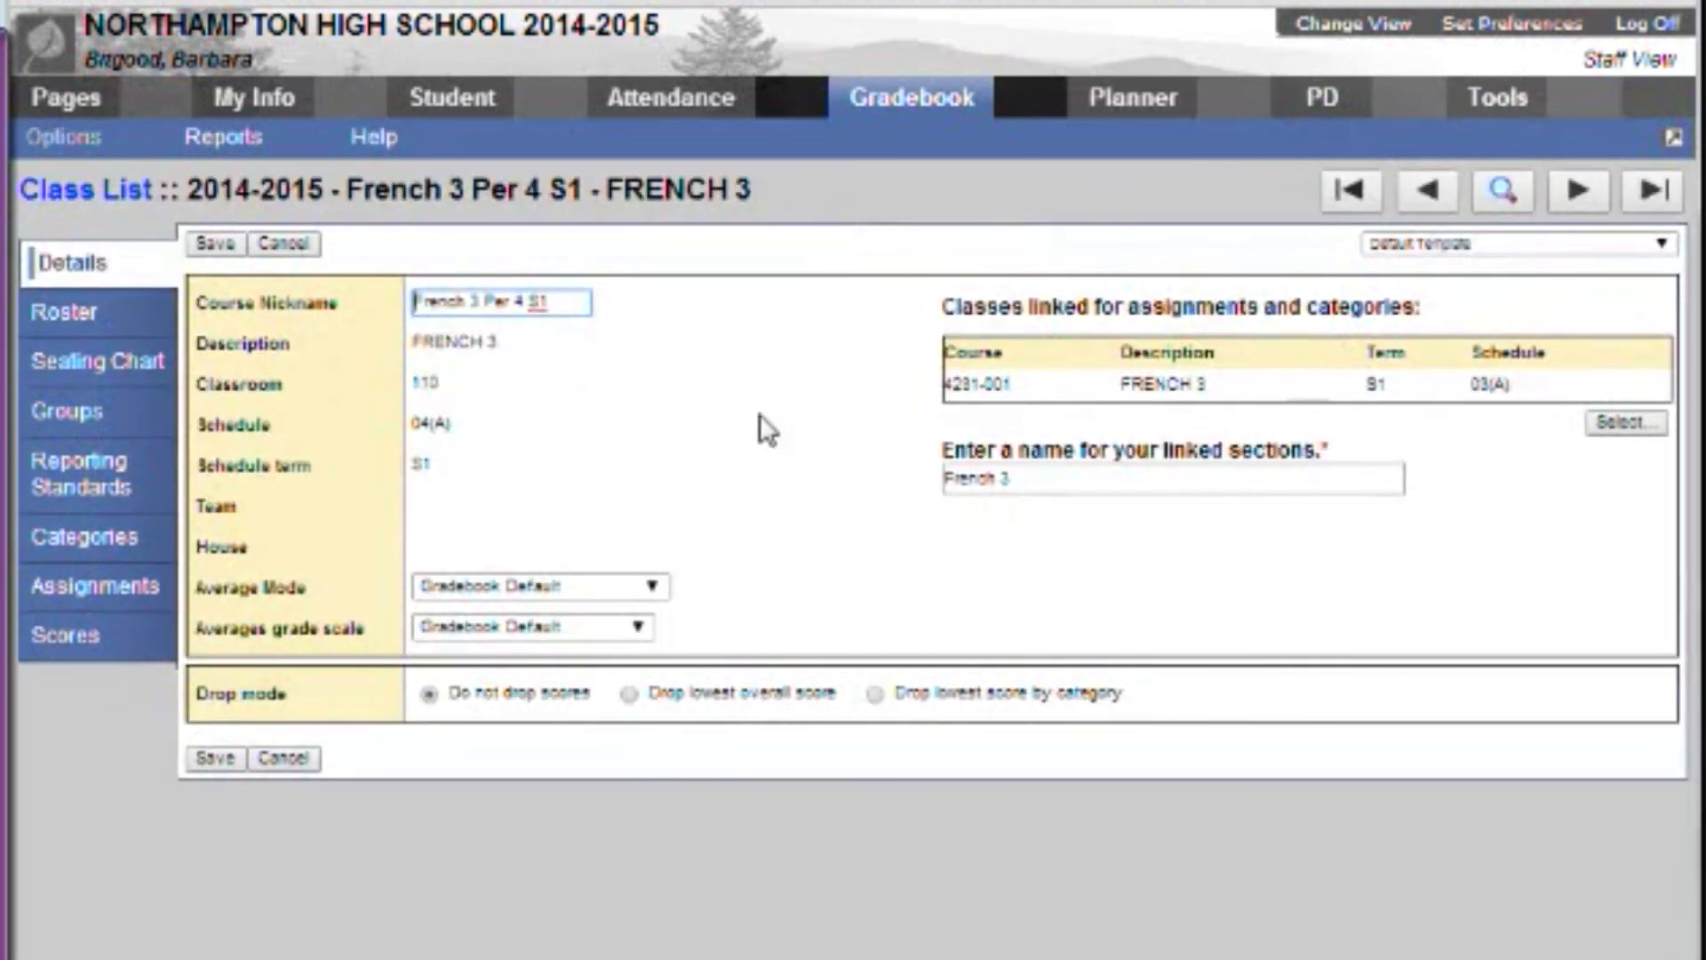